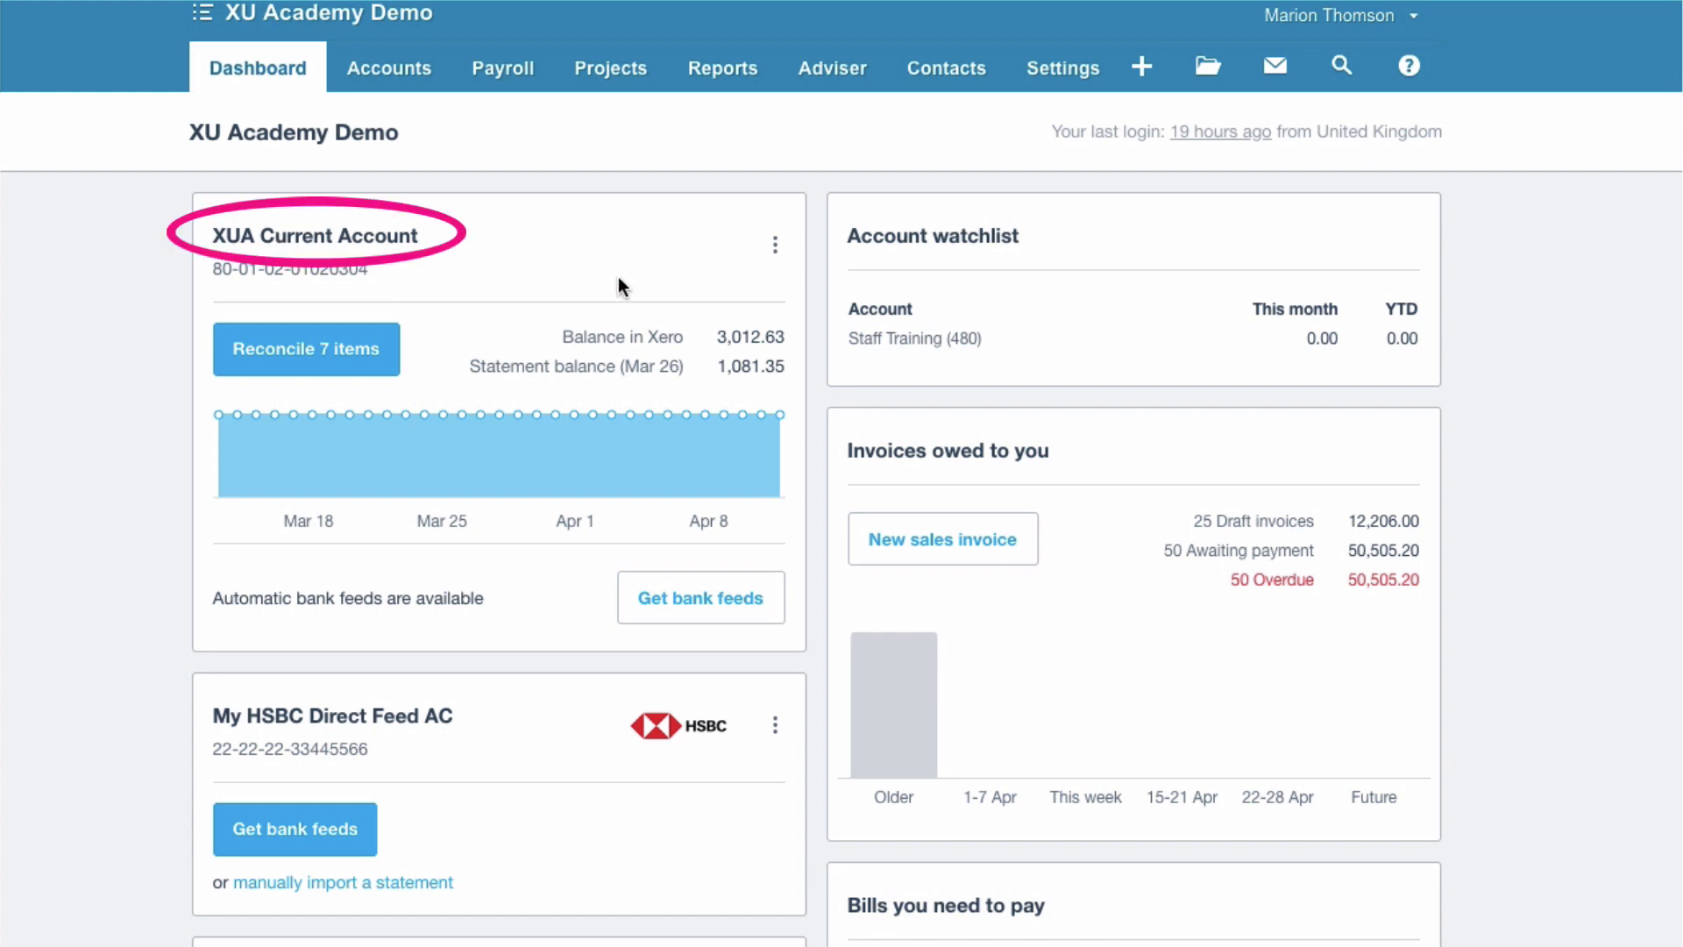
Open the statement import page for the XUA Current Account, and open the downloaded StatementImportTemplate CSV file in Excel
left_click(775, 245)
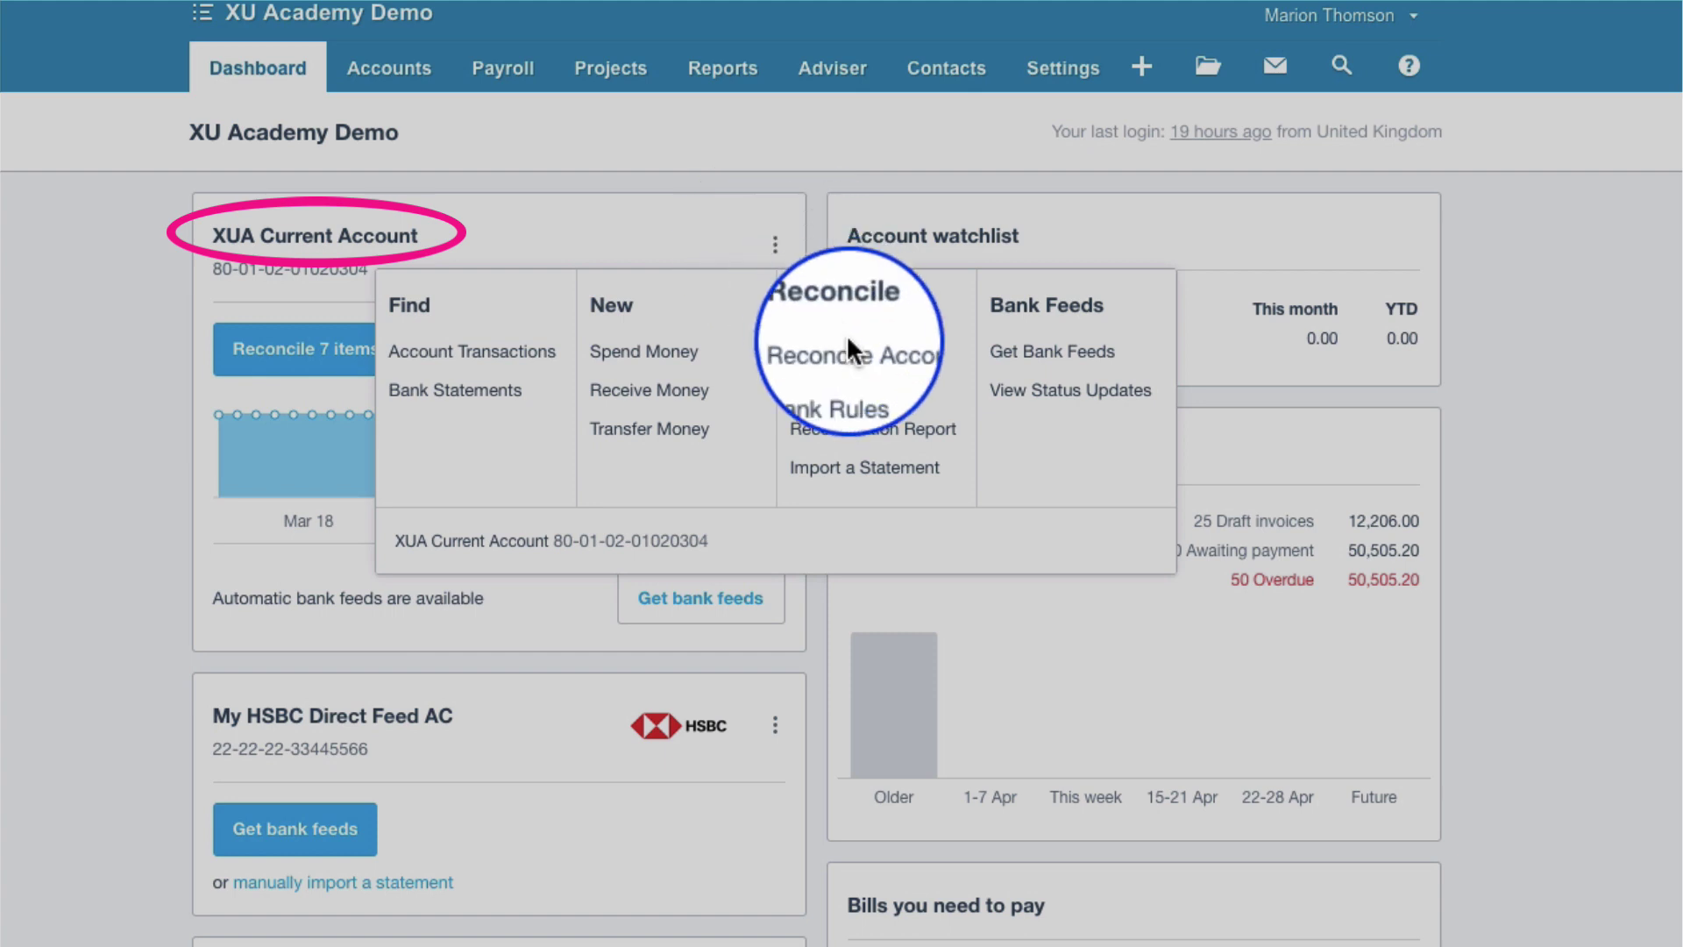
left_click(879, 476)
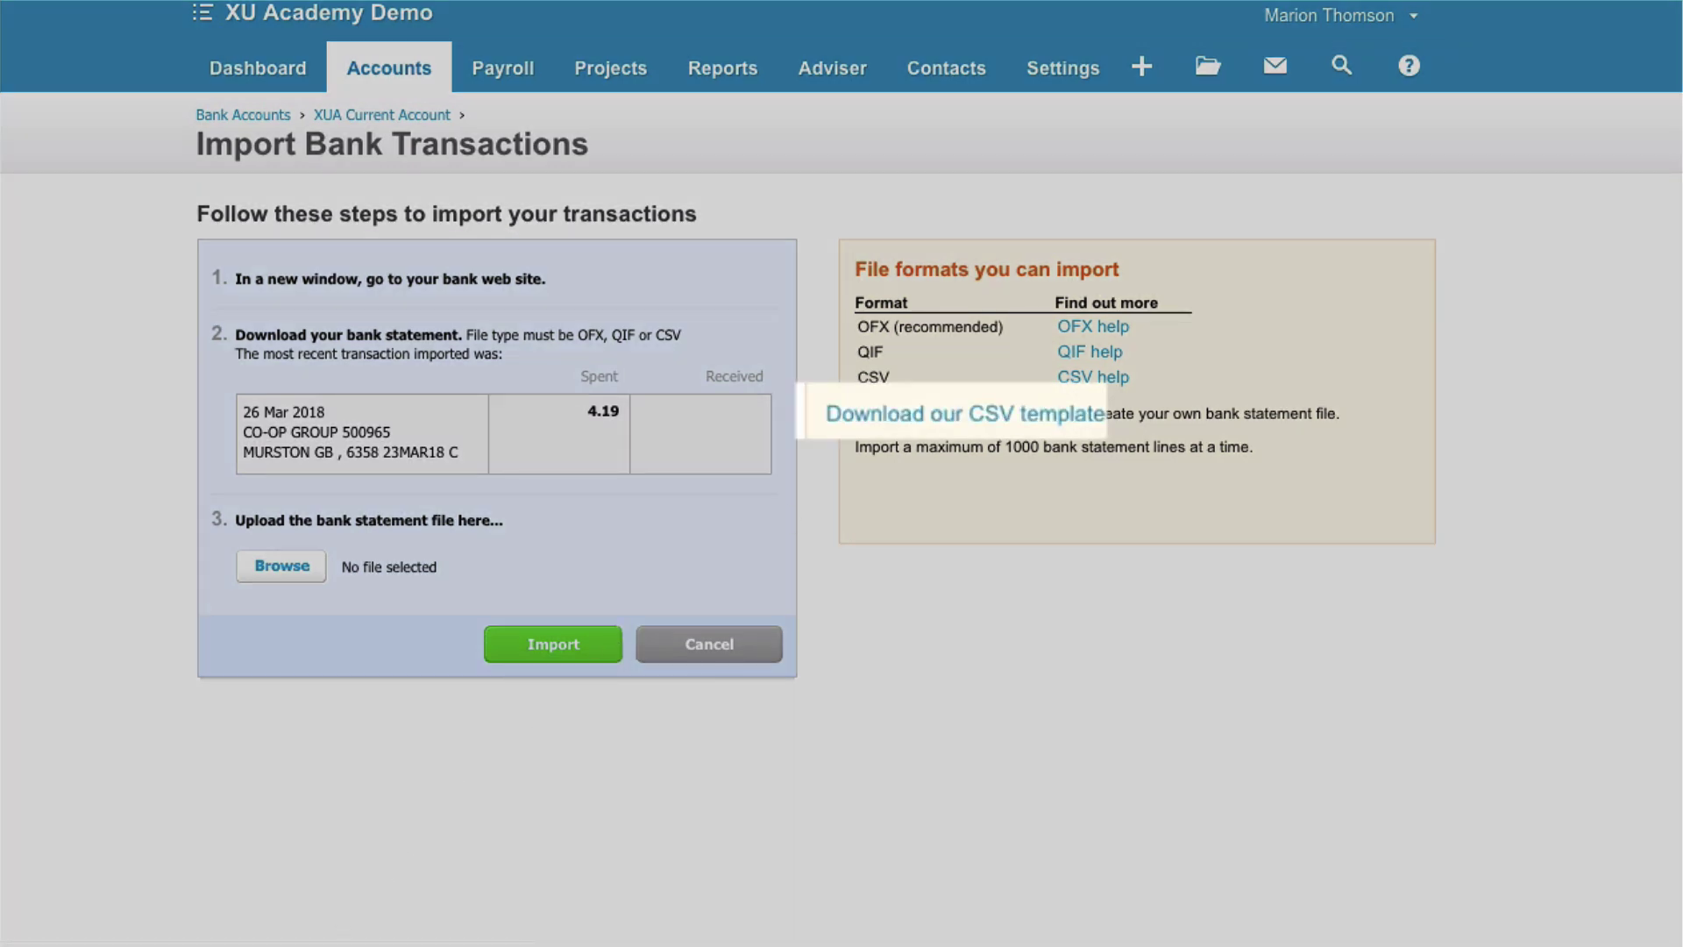
left_click(263, 934)
left_click(316, 859)
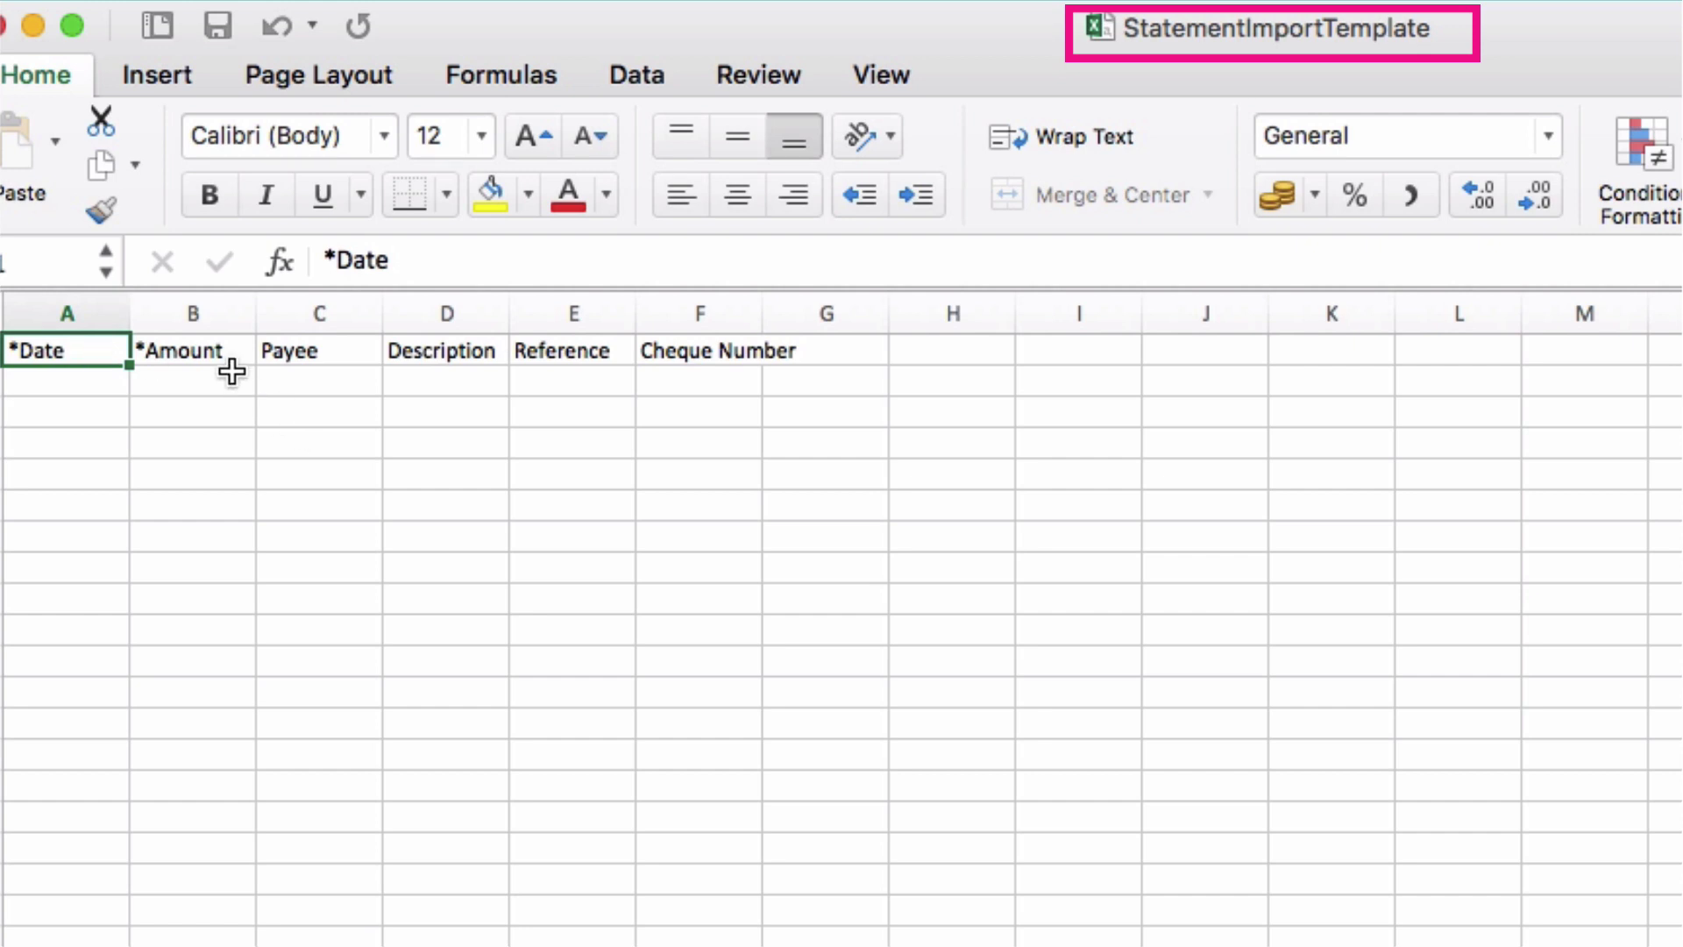
Examine the template's columns, from the compulsory Date and Amount to Payee, Description, Reference and Cheque Number
left_click(211, 351)
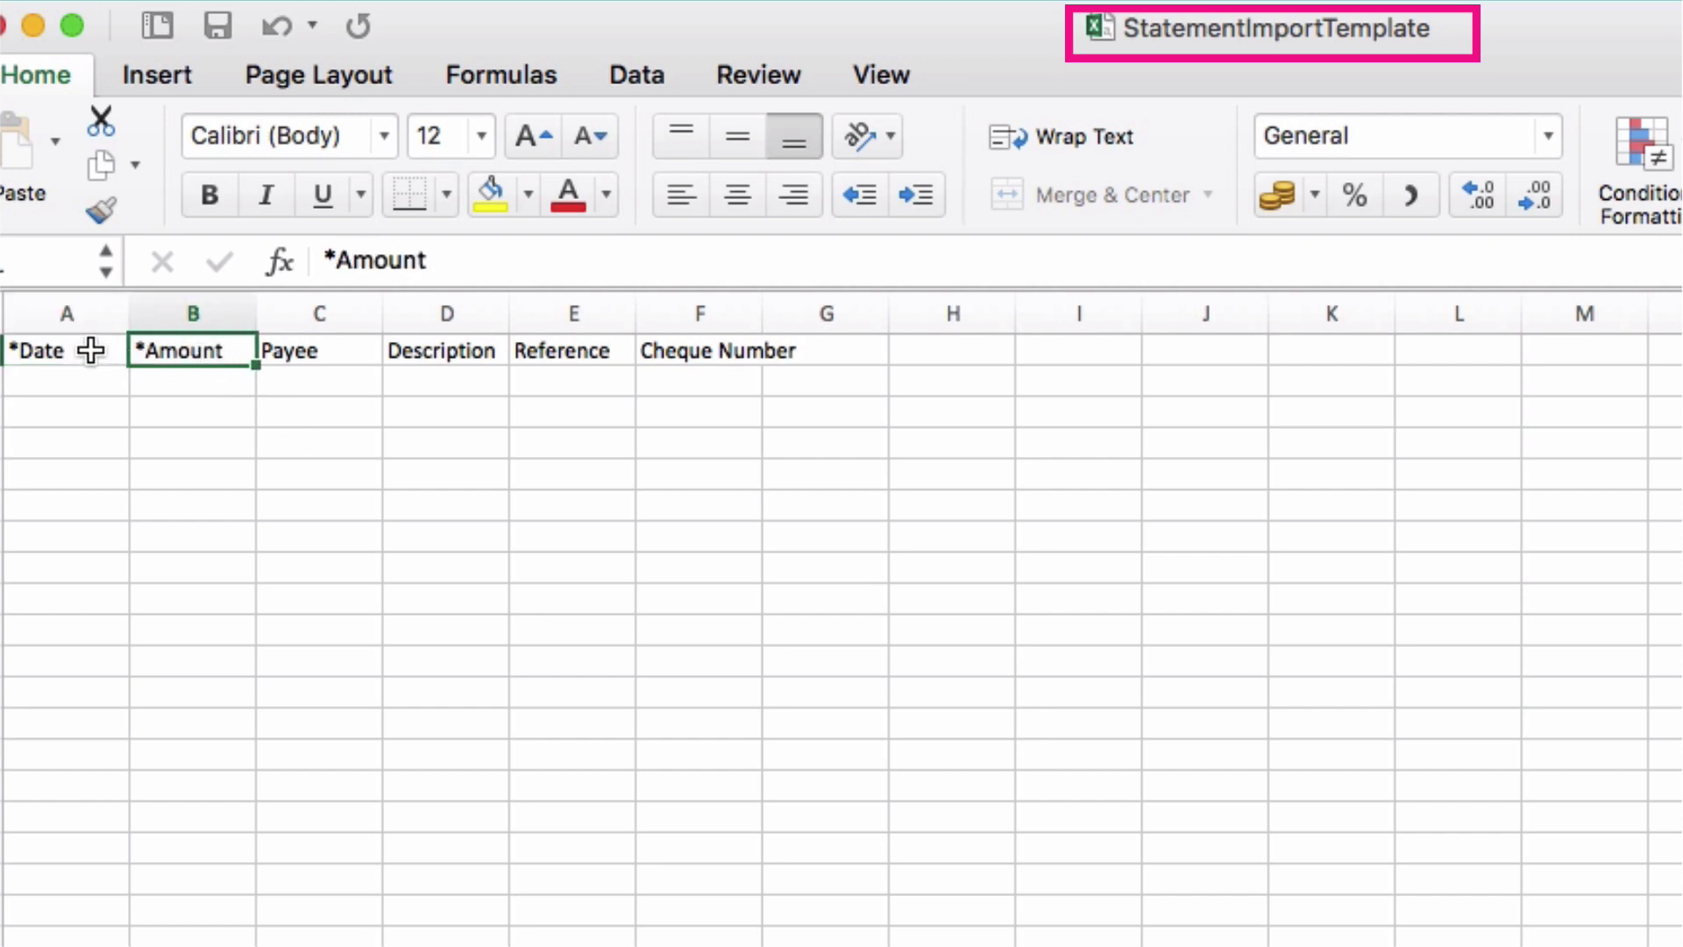
left_click(63, 349)
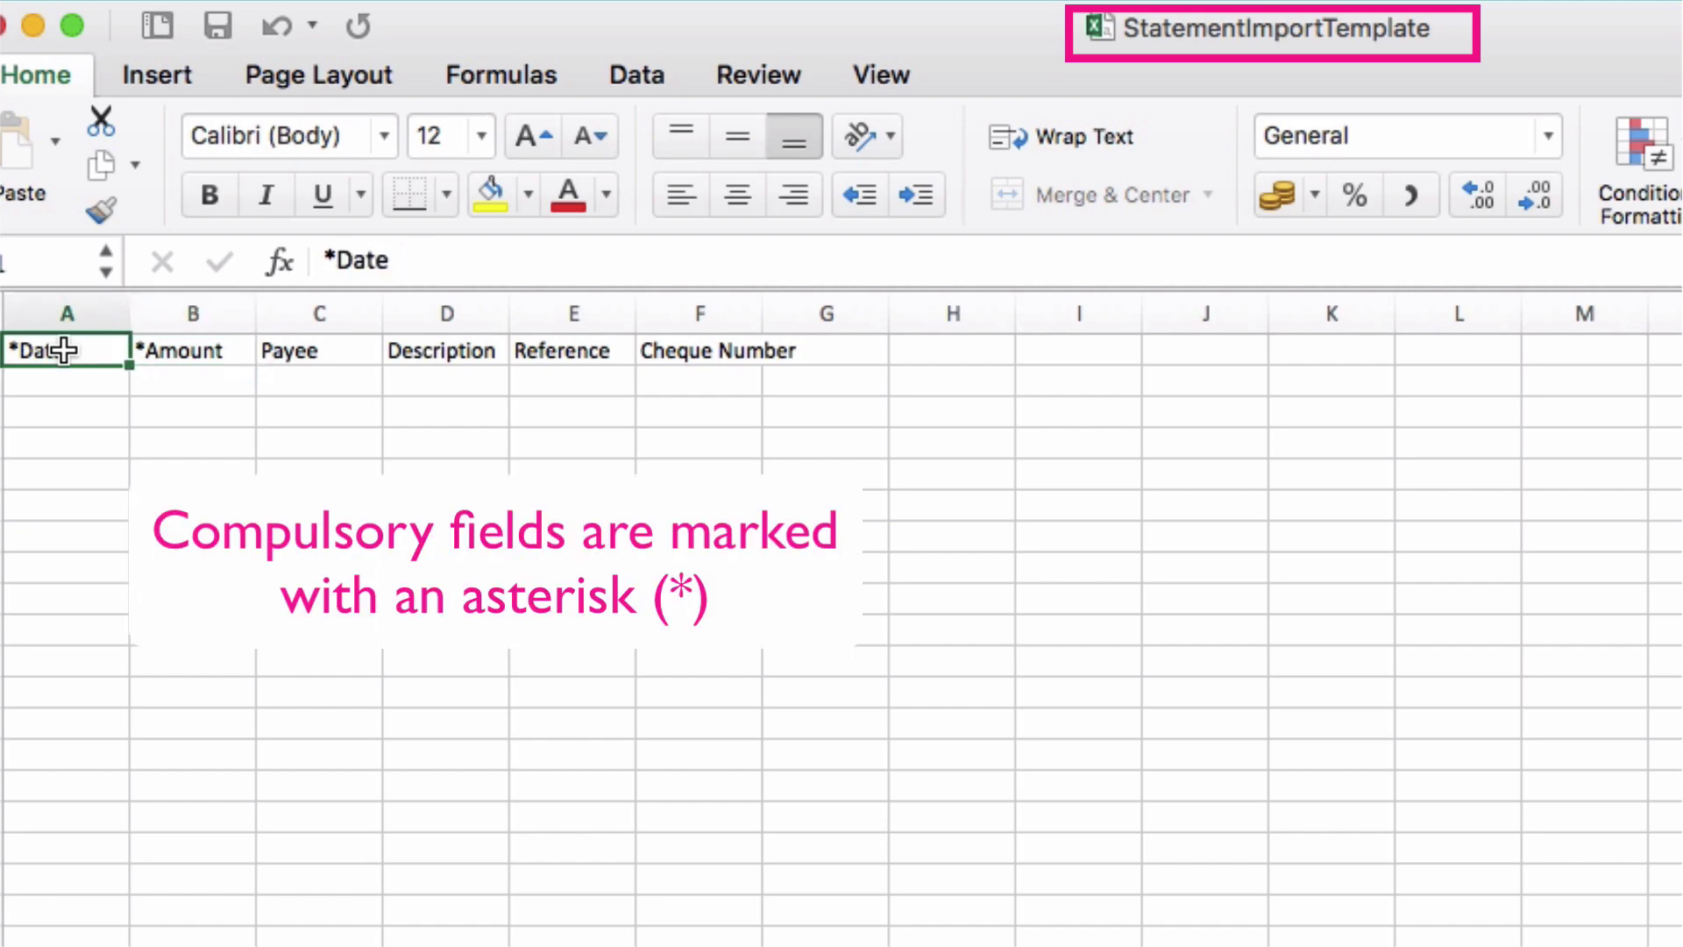
key("Right")
key("Down")
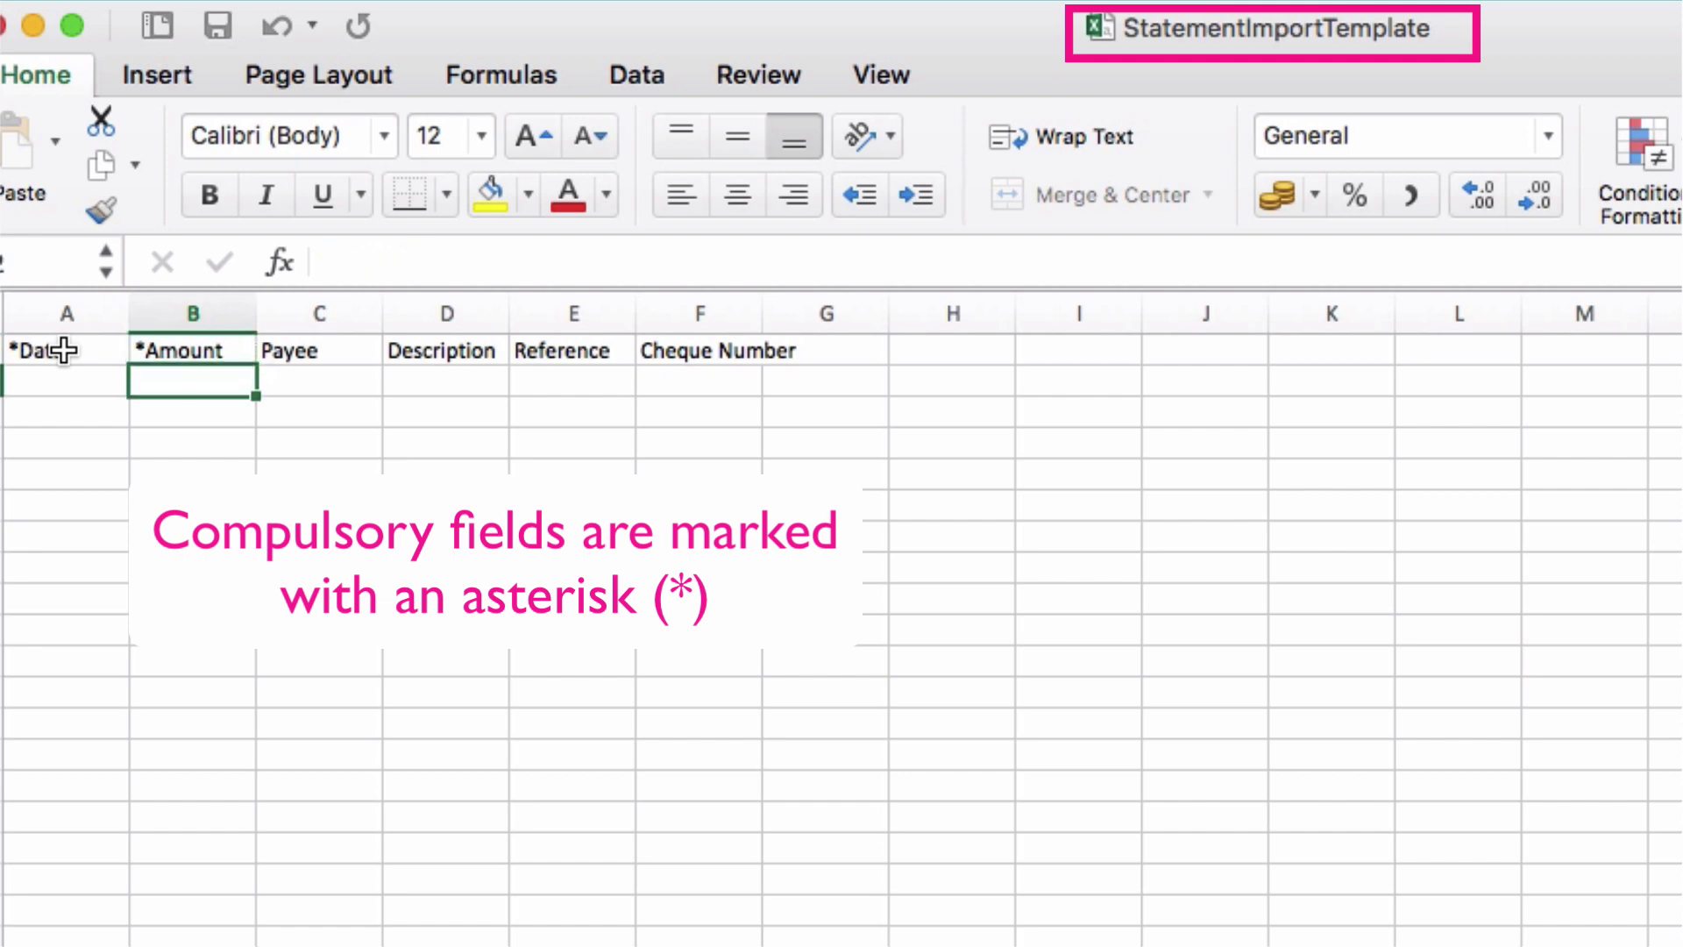
key("Left")
key("Right")
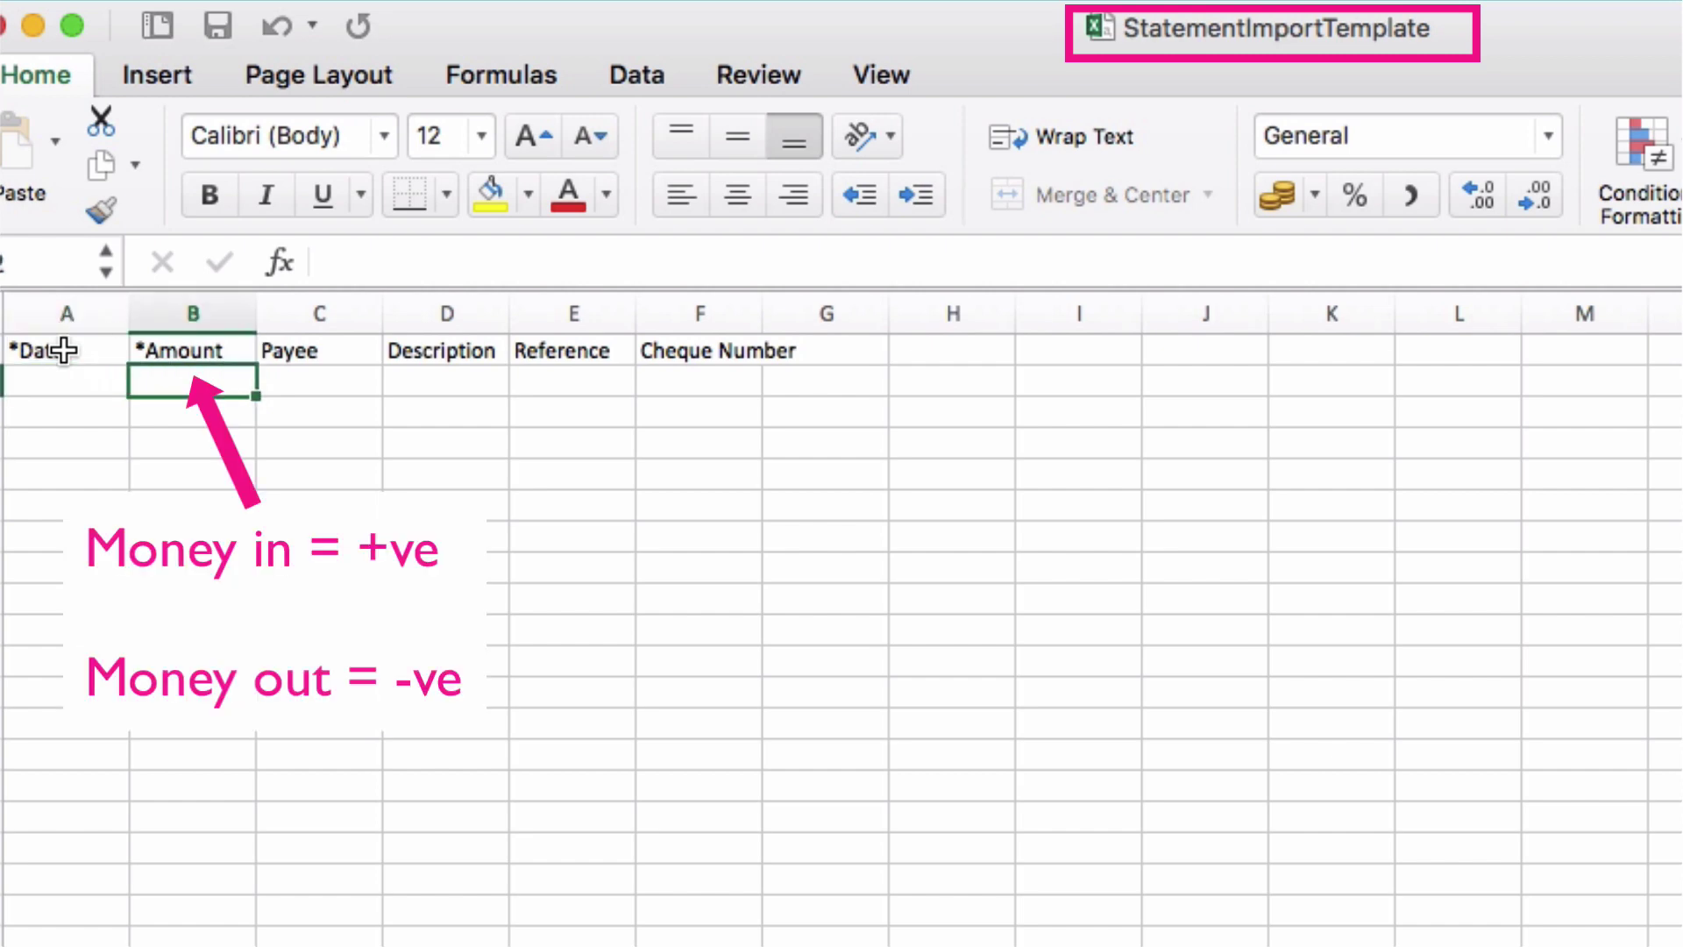
key("Return")
key("Up")
key("Right")
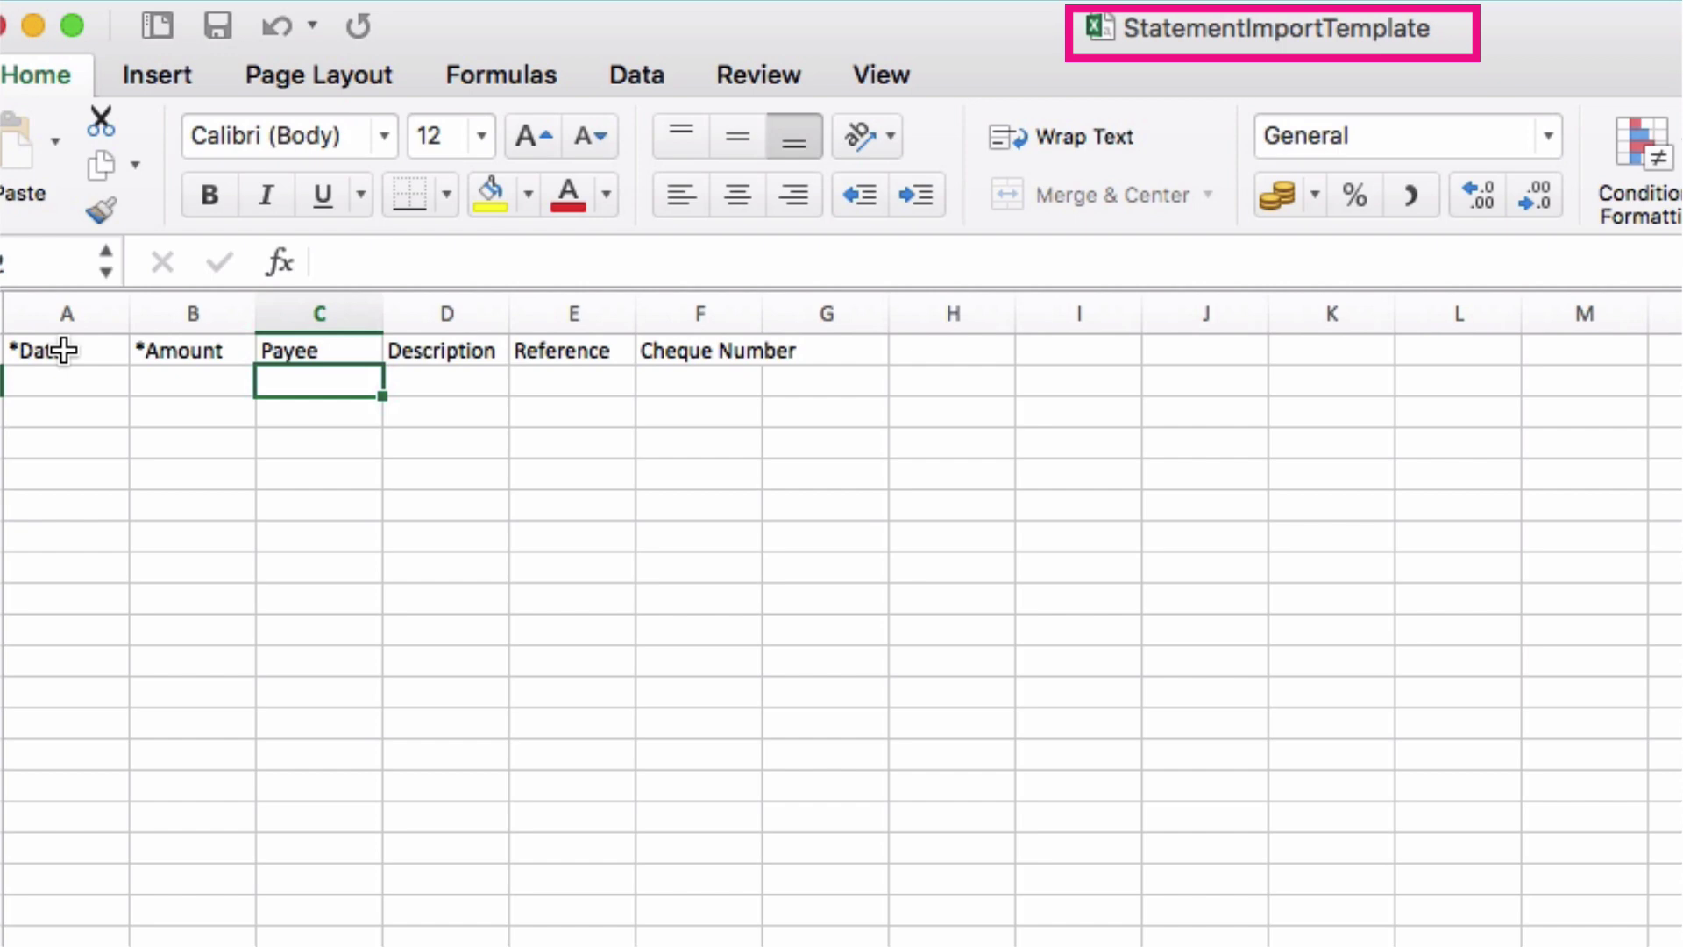
key("Right")
key("Right")
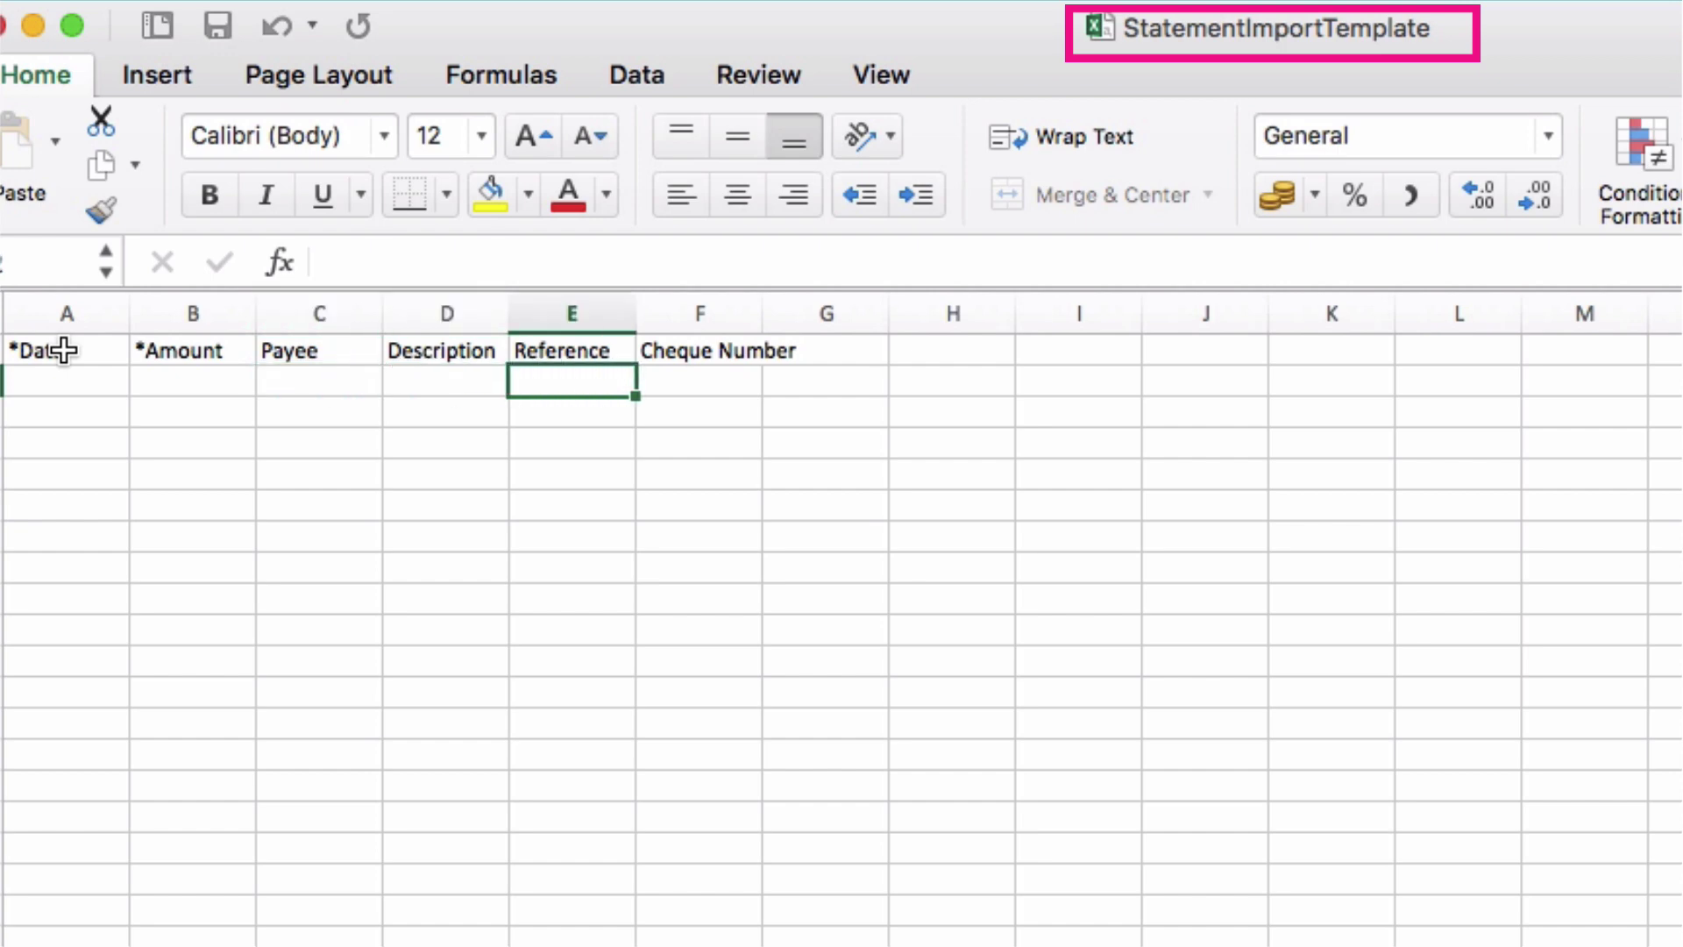
key("Right")
key("Up")
key("Down")
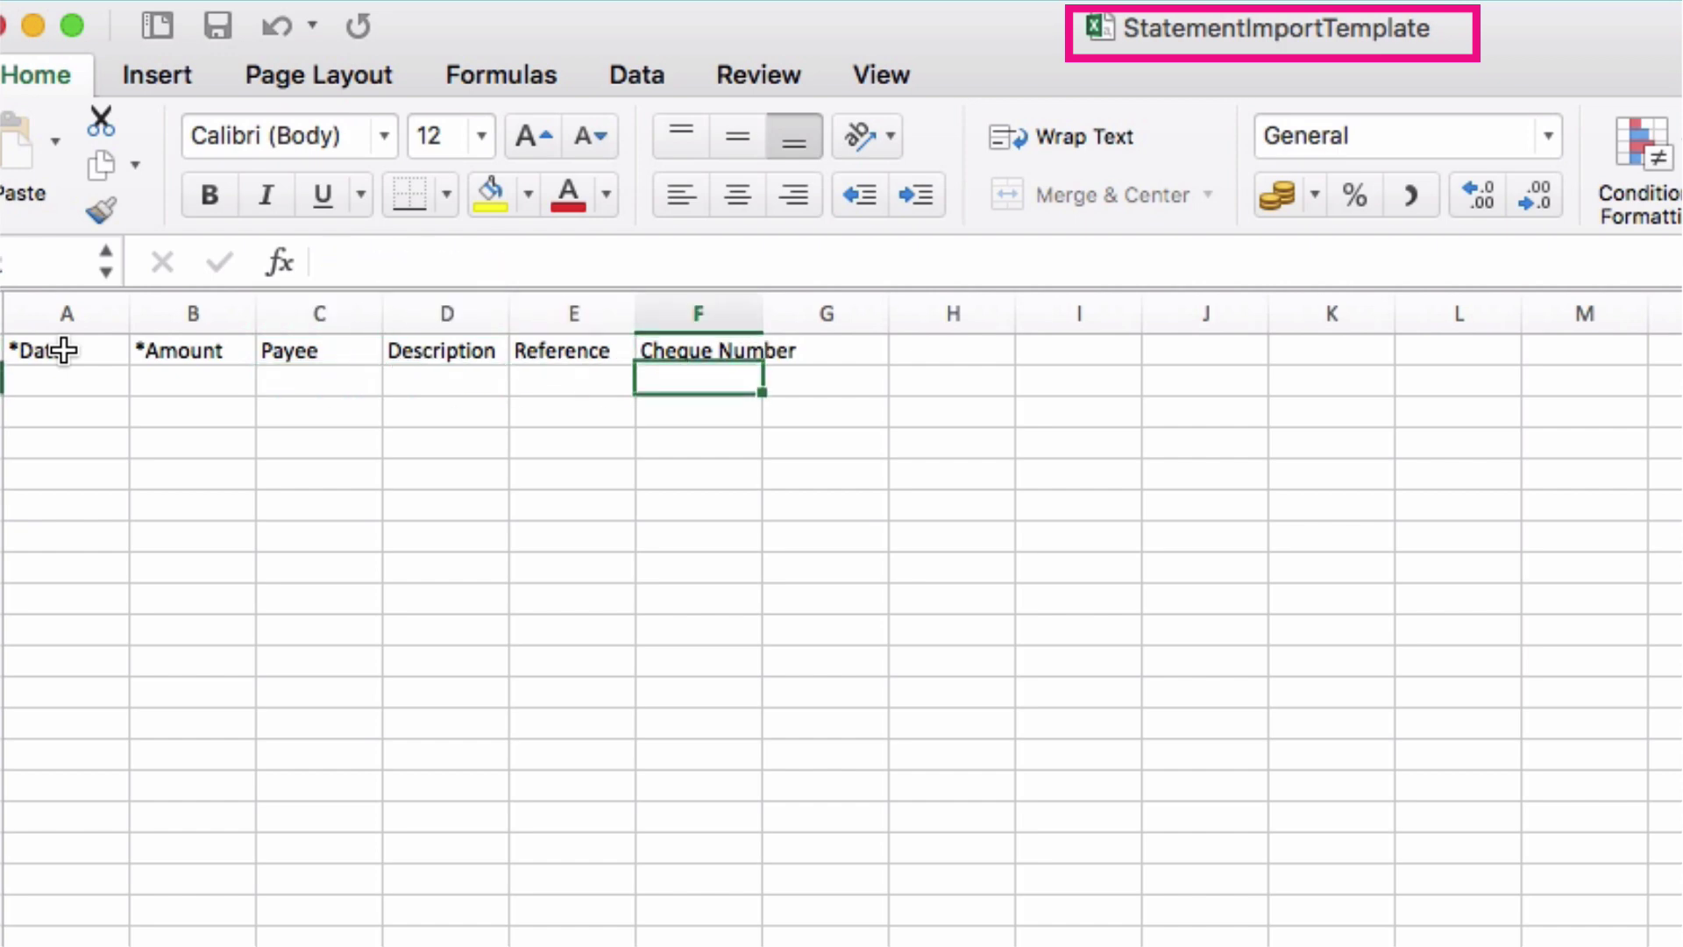
key("Up")
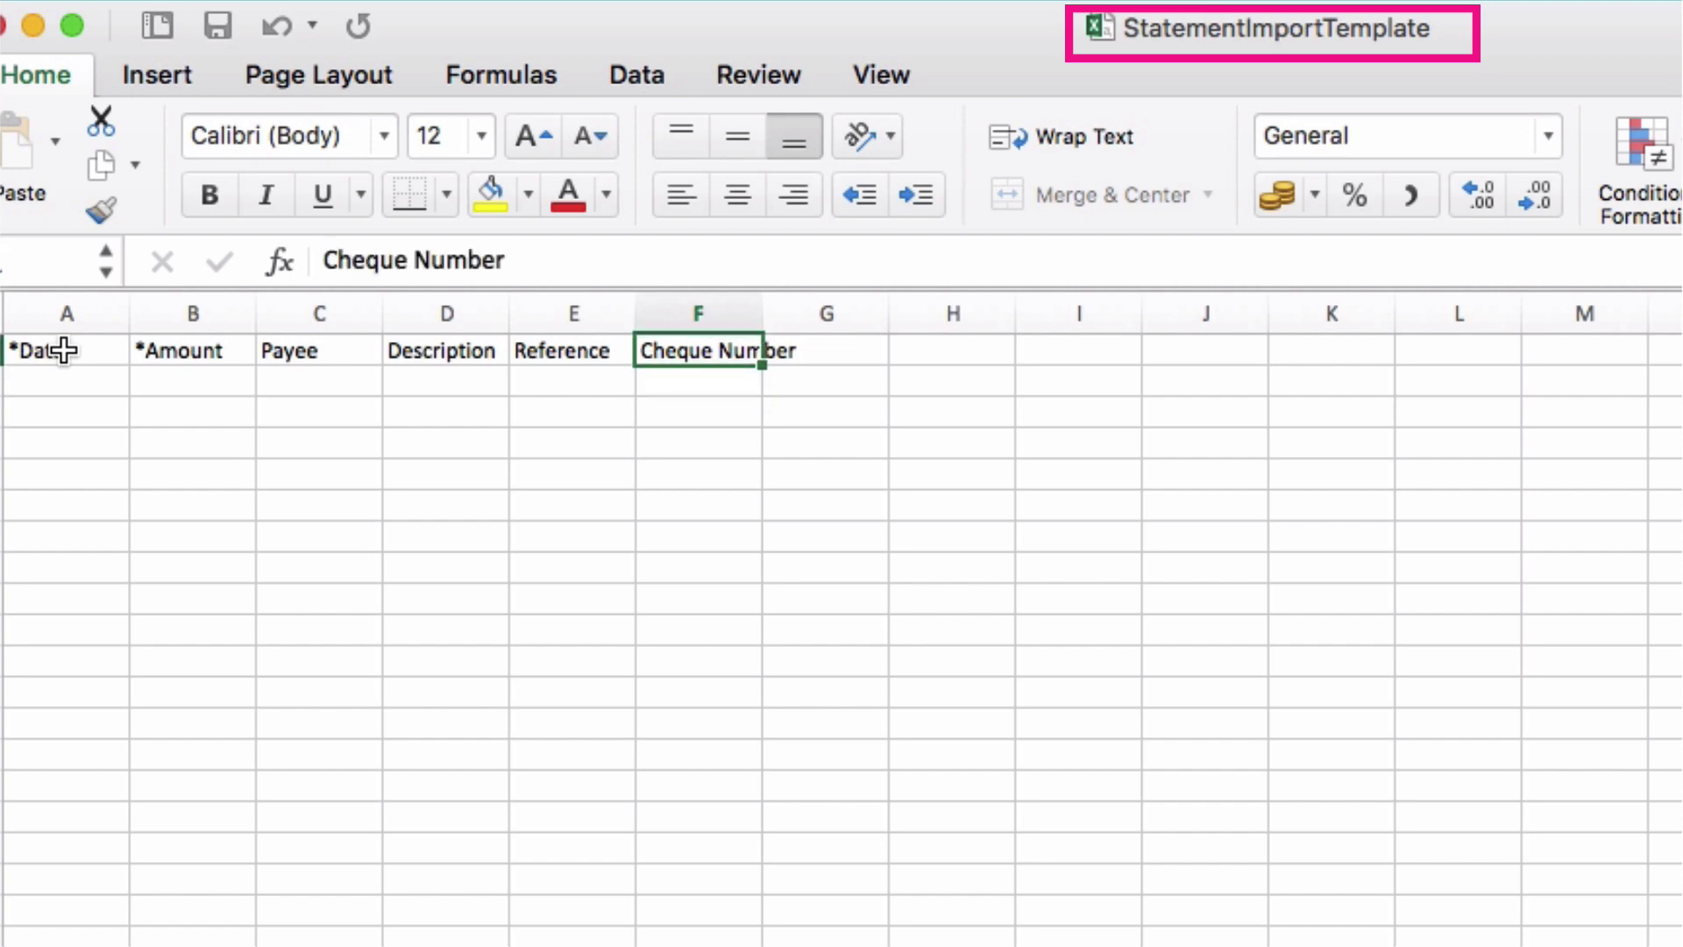
key("Down")
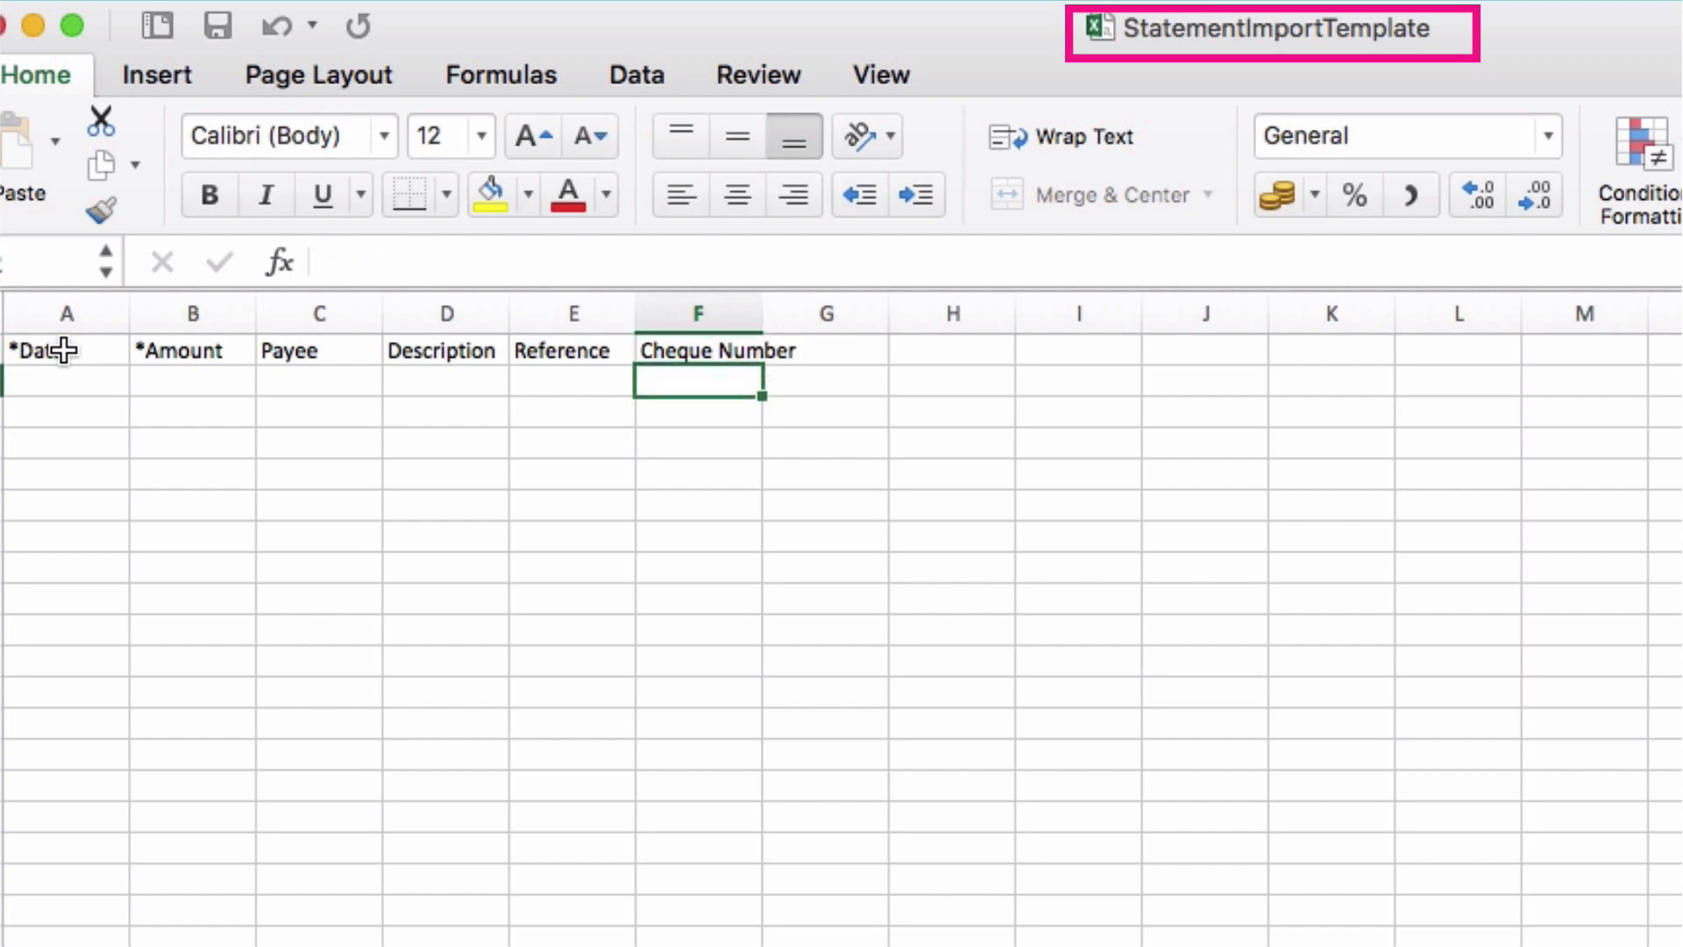
key("Left")
key("Left")
key("Left")
key("Left")
key("Left")
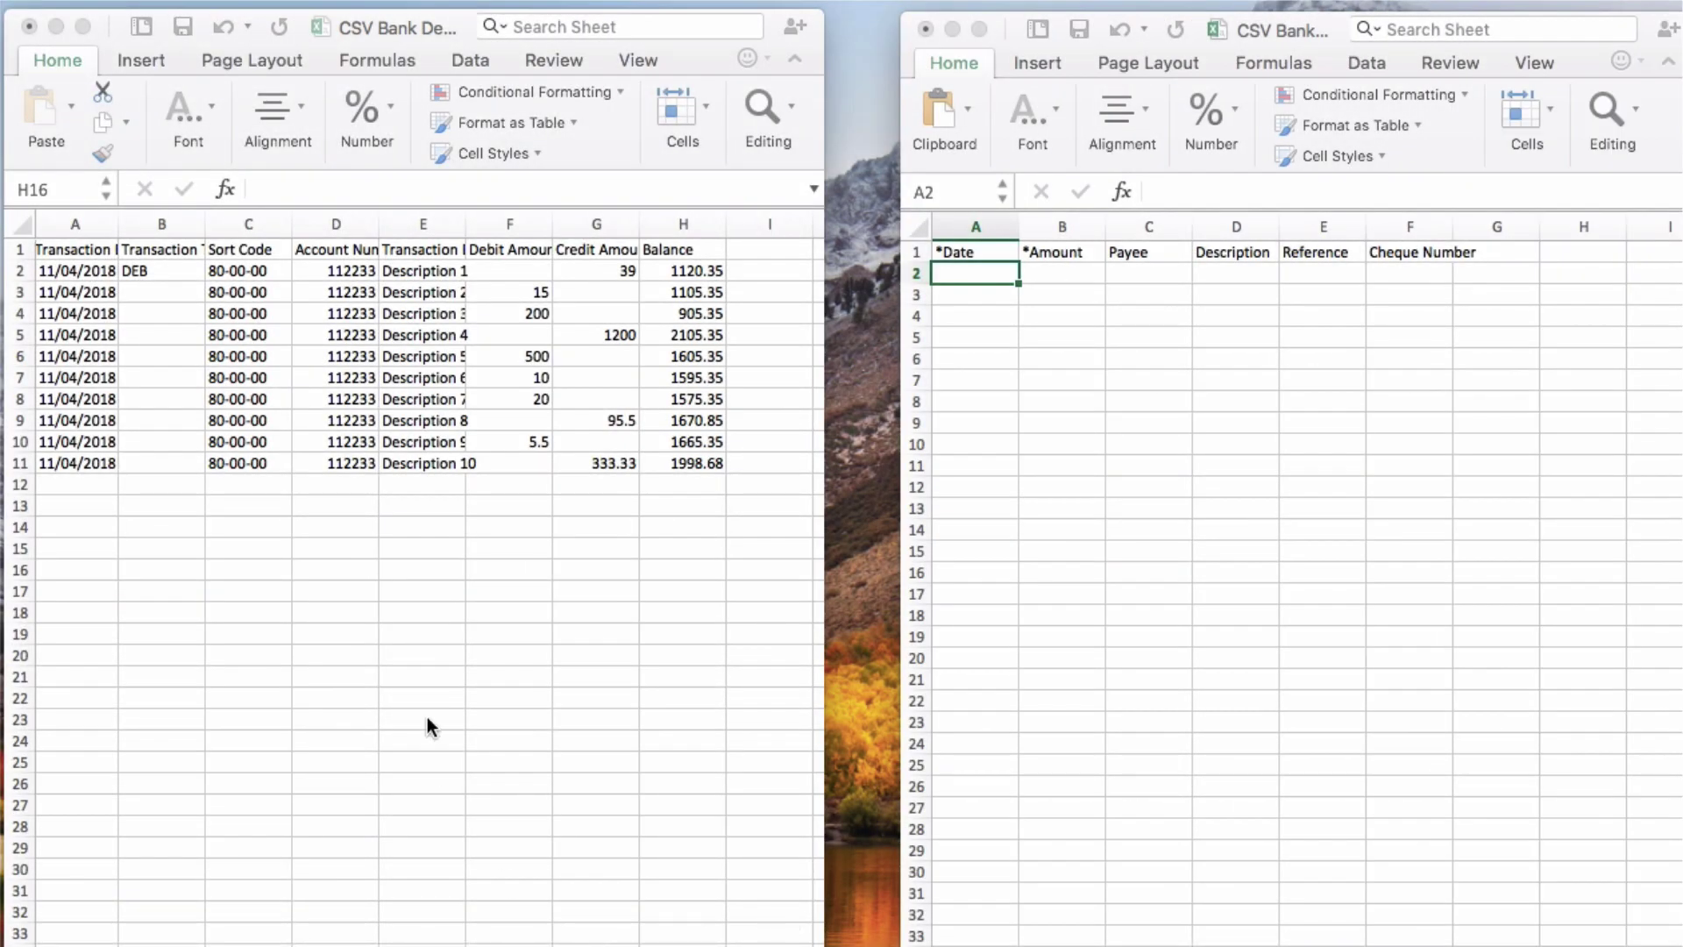
Examine the downloaded bank statement's column headings, from Transaction Date through Transaction Description, Debit Amount and Credit Amount to Balance
left_click(100, 497)
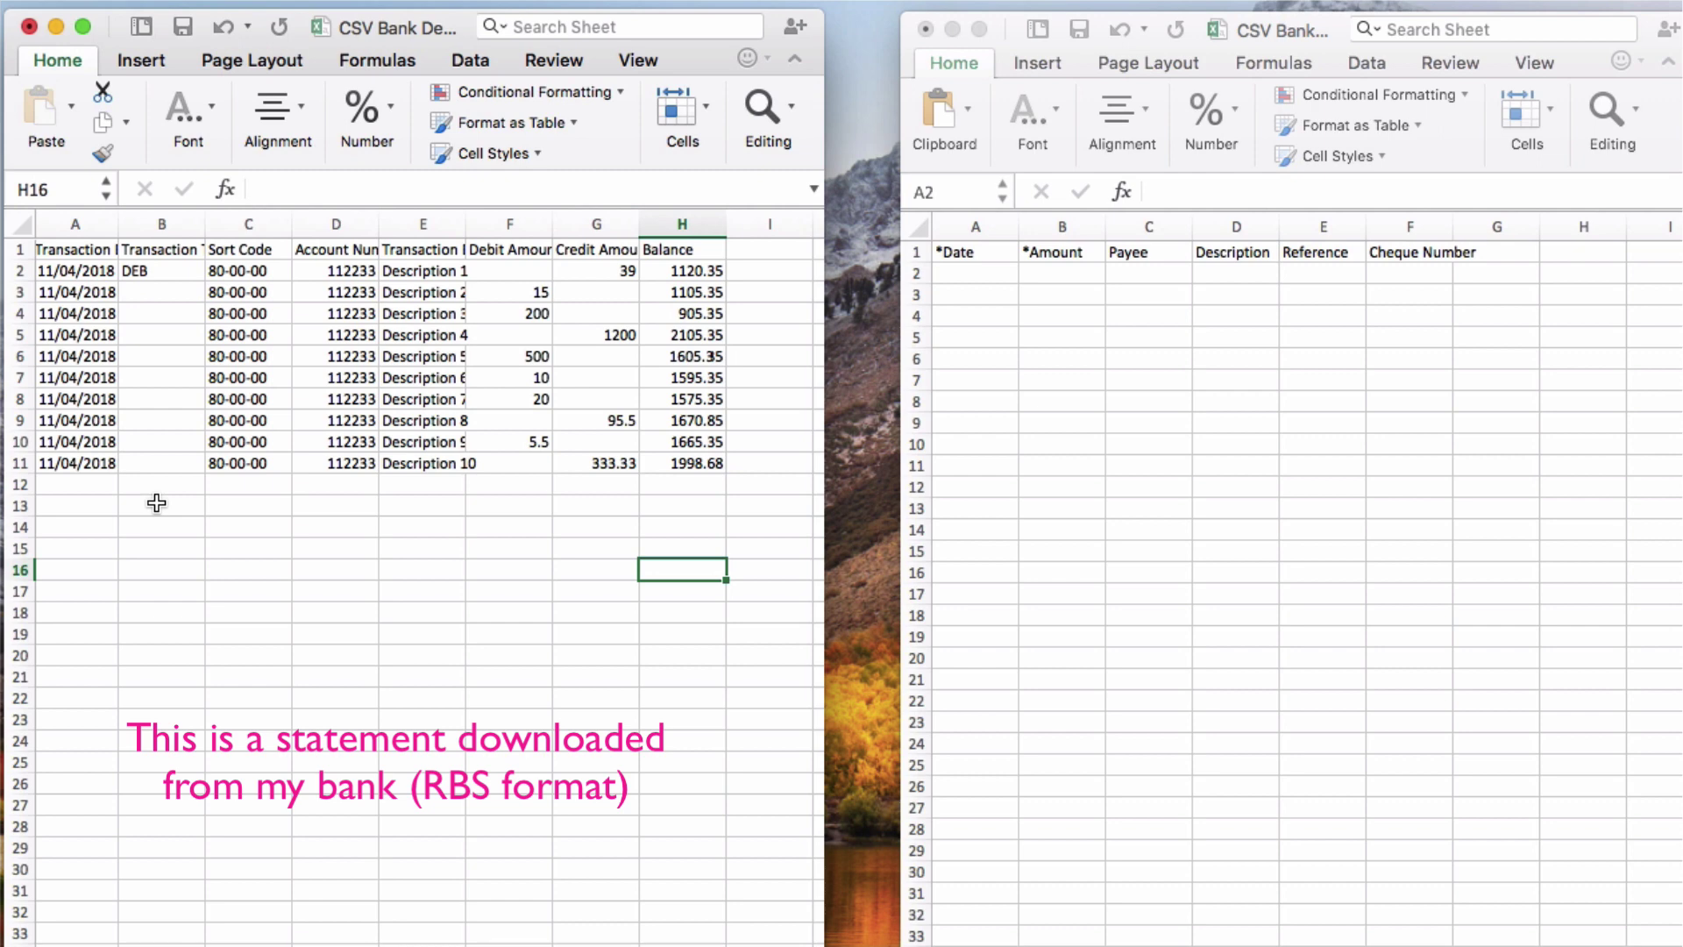
left_click(93, 268)
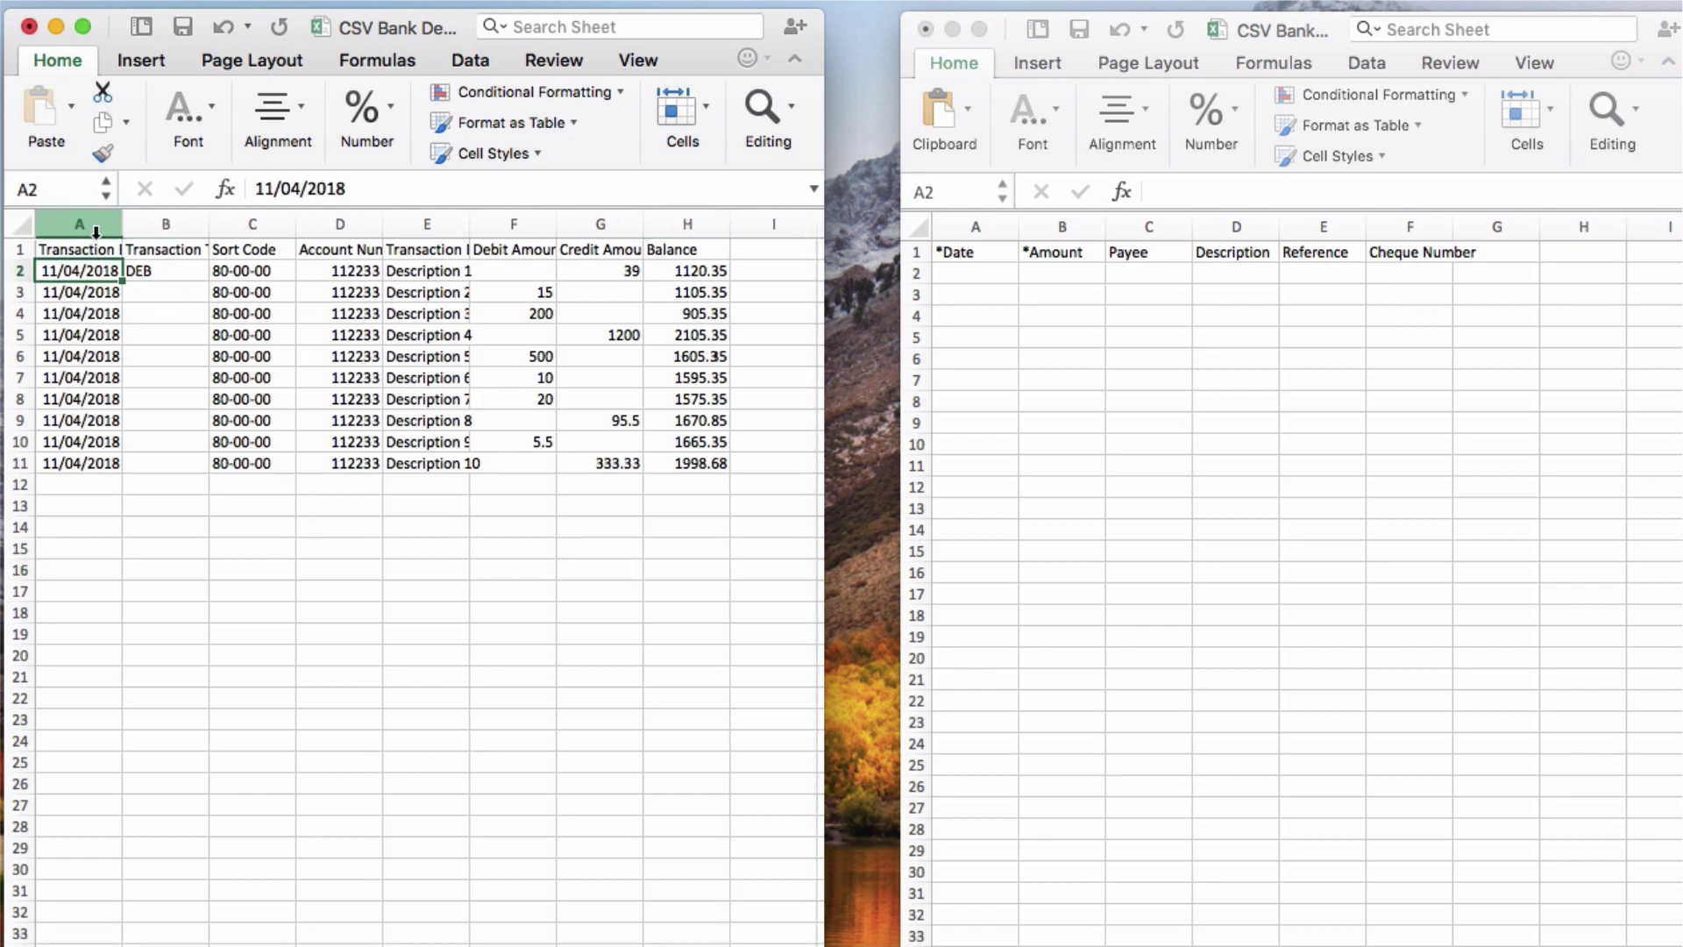
left_click(98, 252)
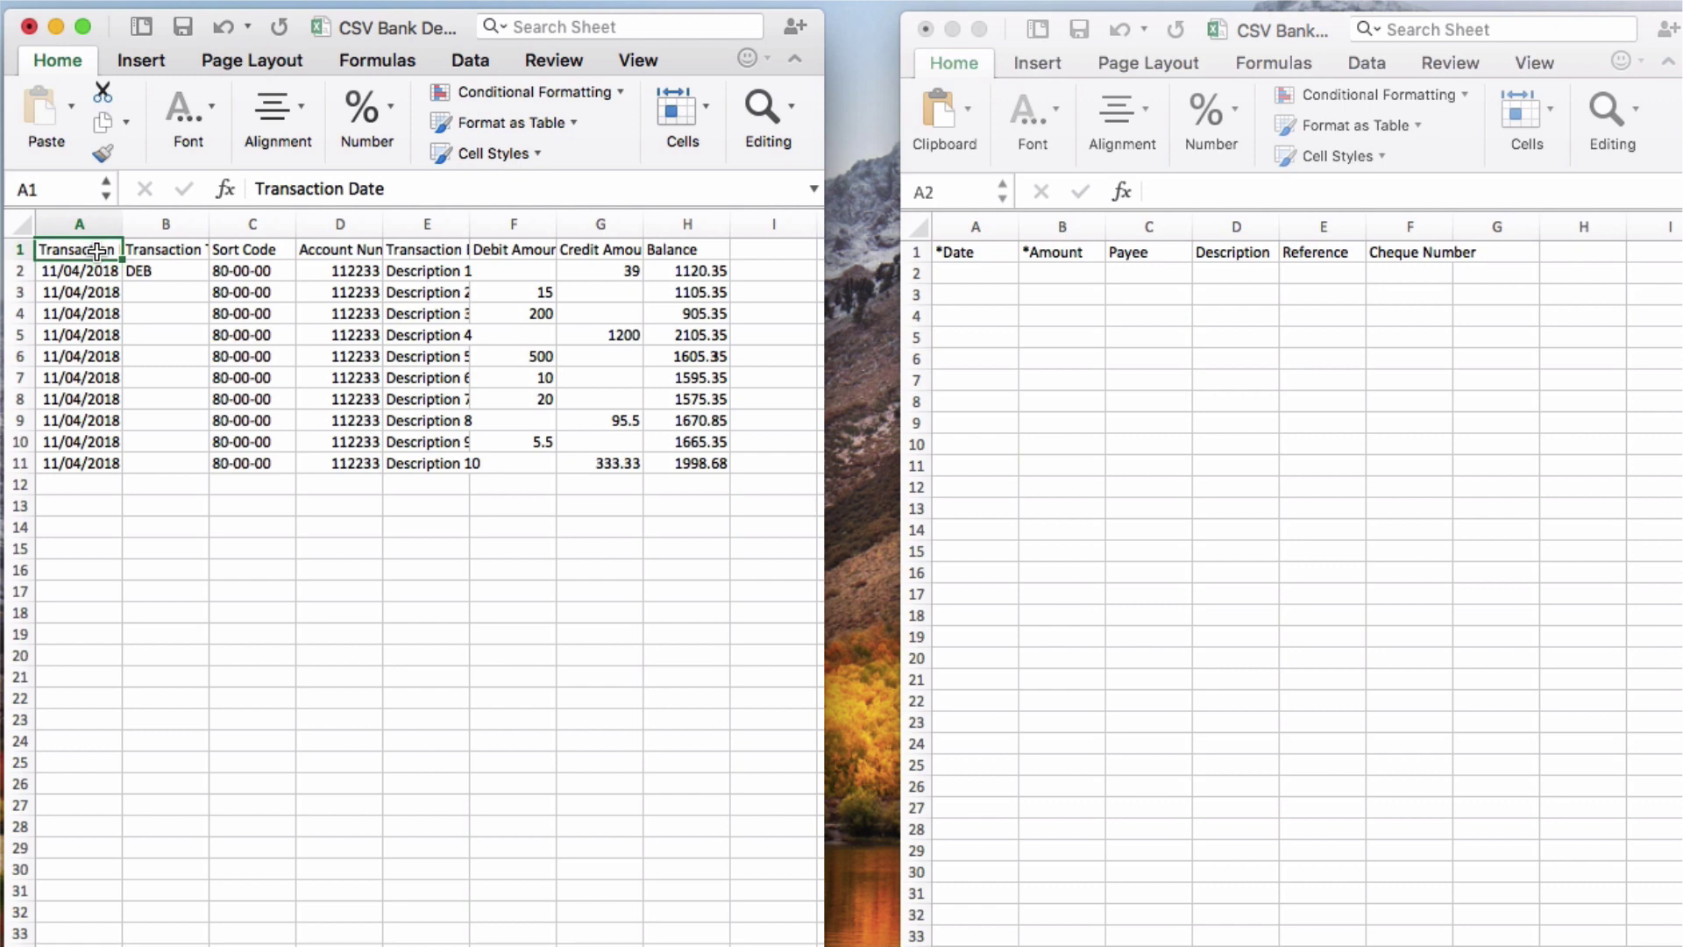
key("Tab")
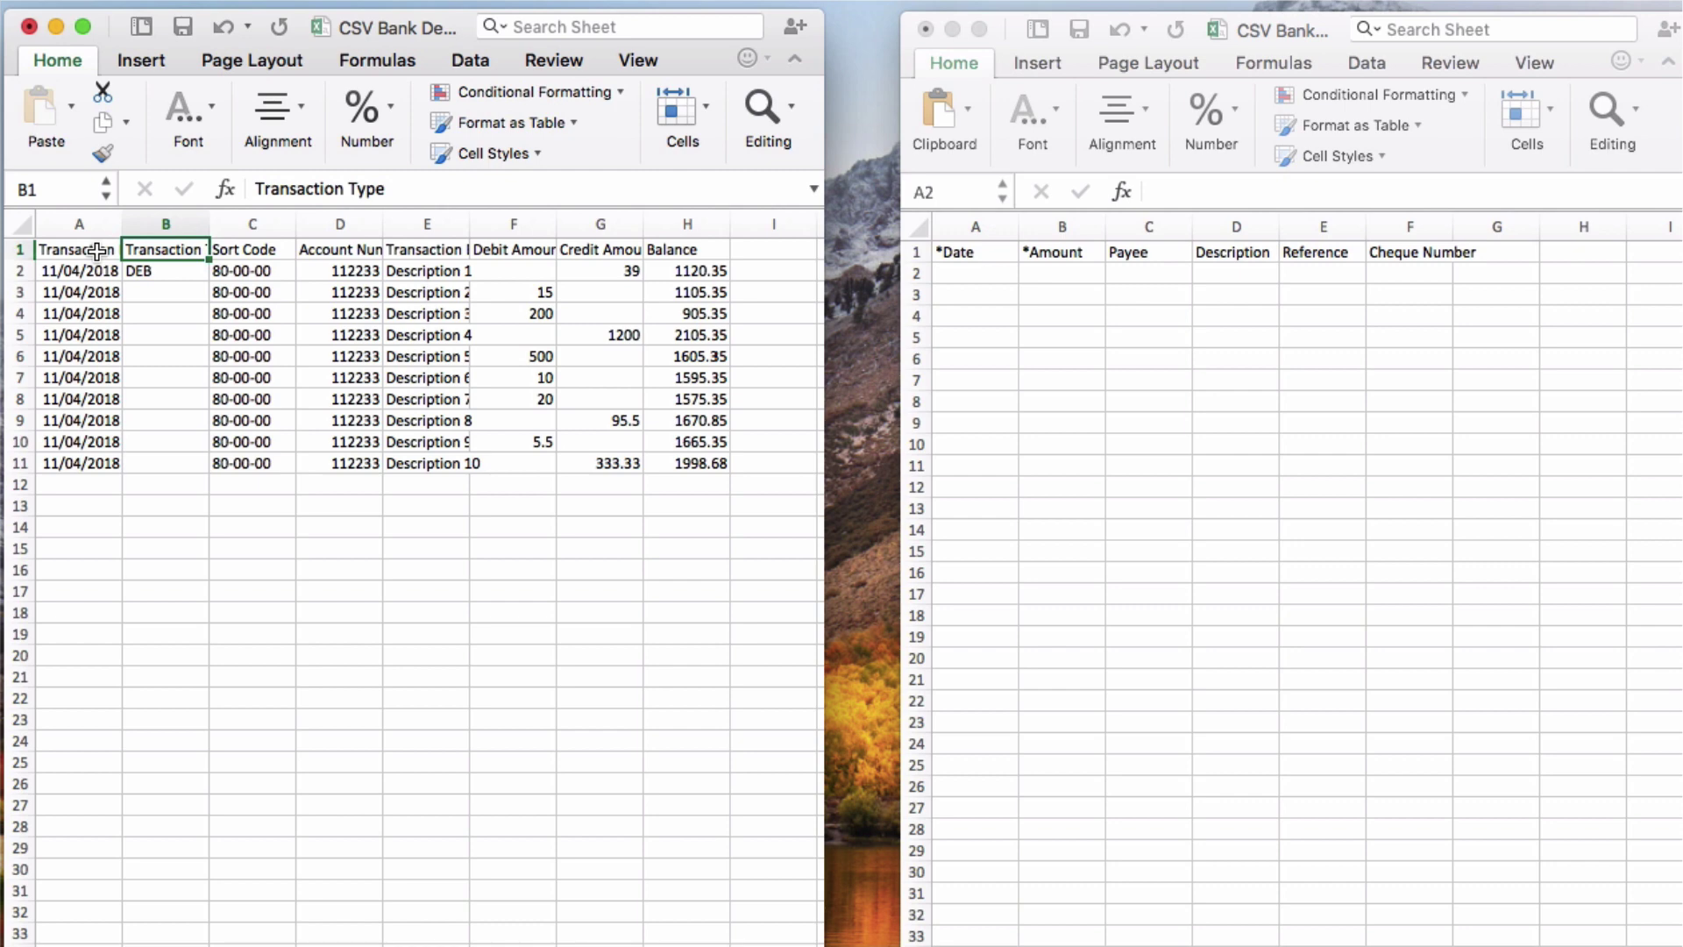
key("Tab")
key("Tab")
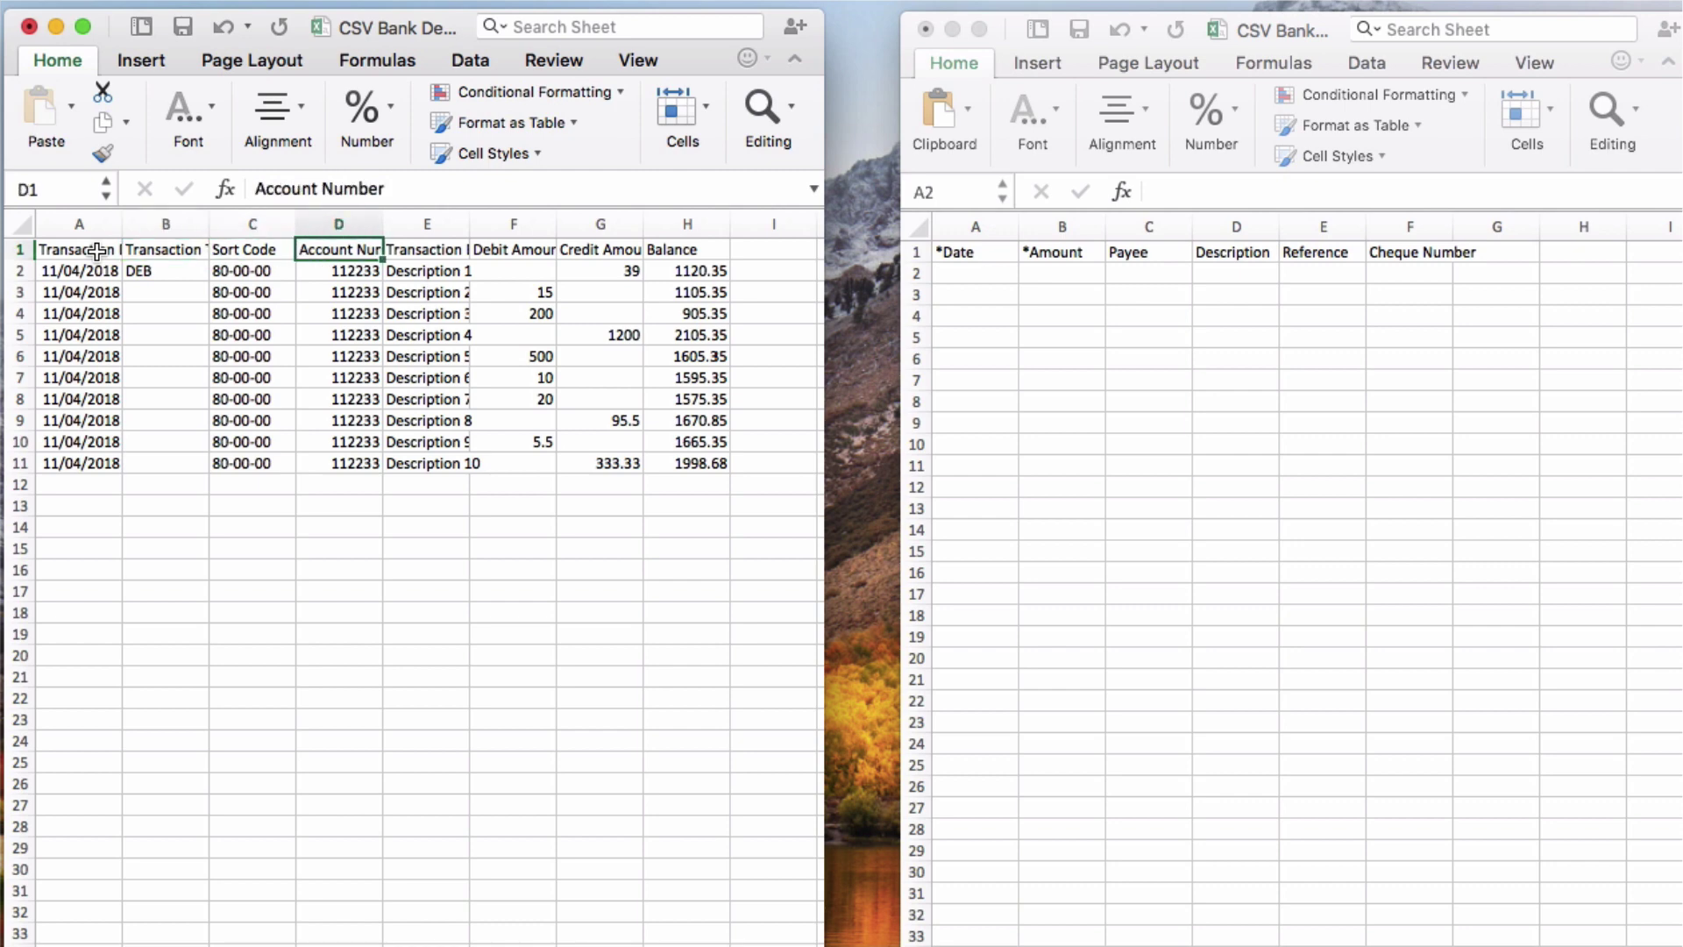
key("Tab")
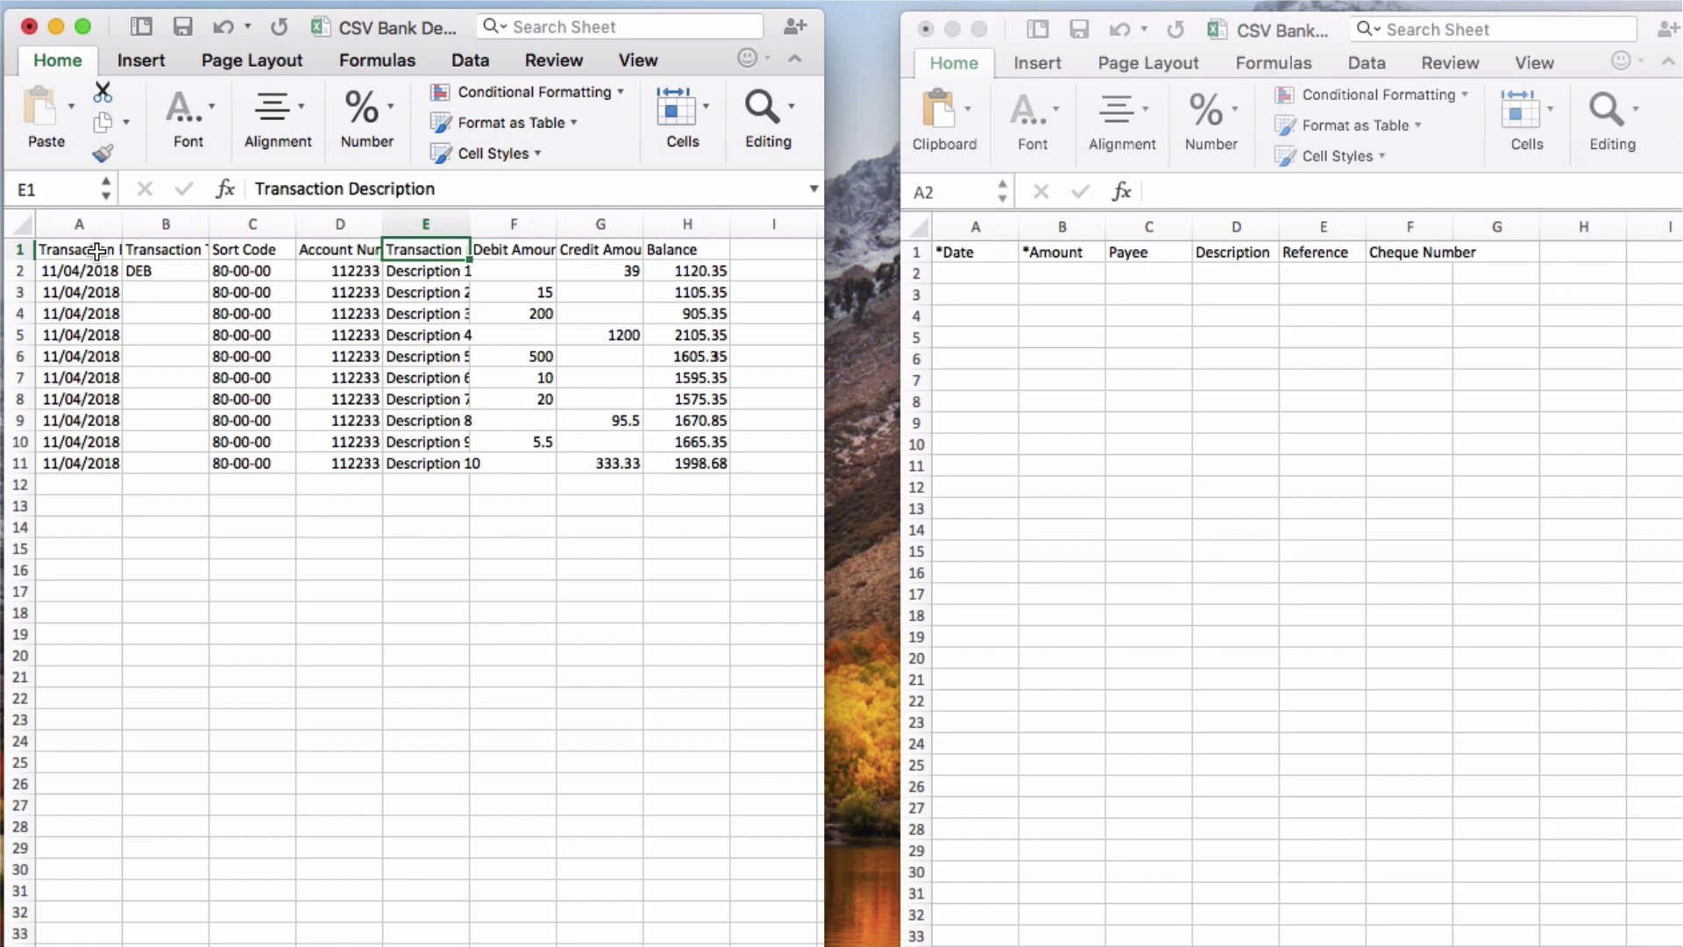
key("Down")
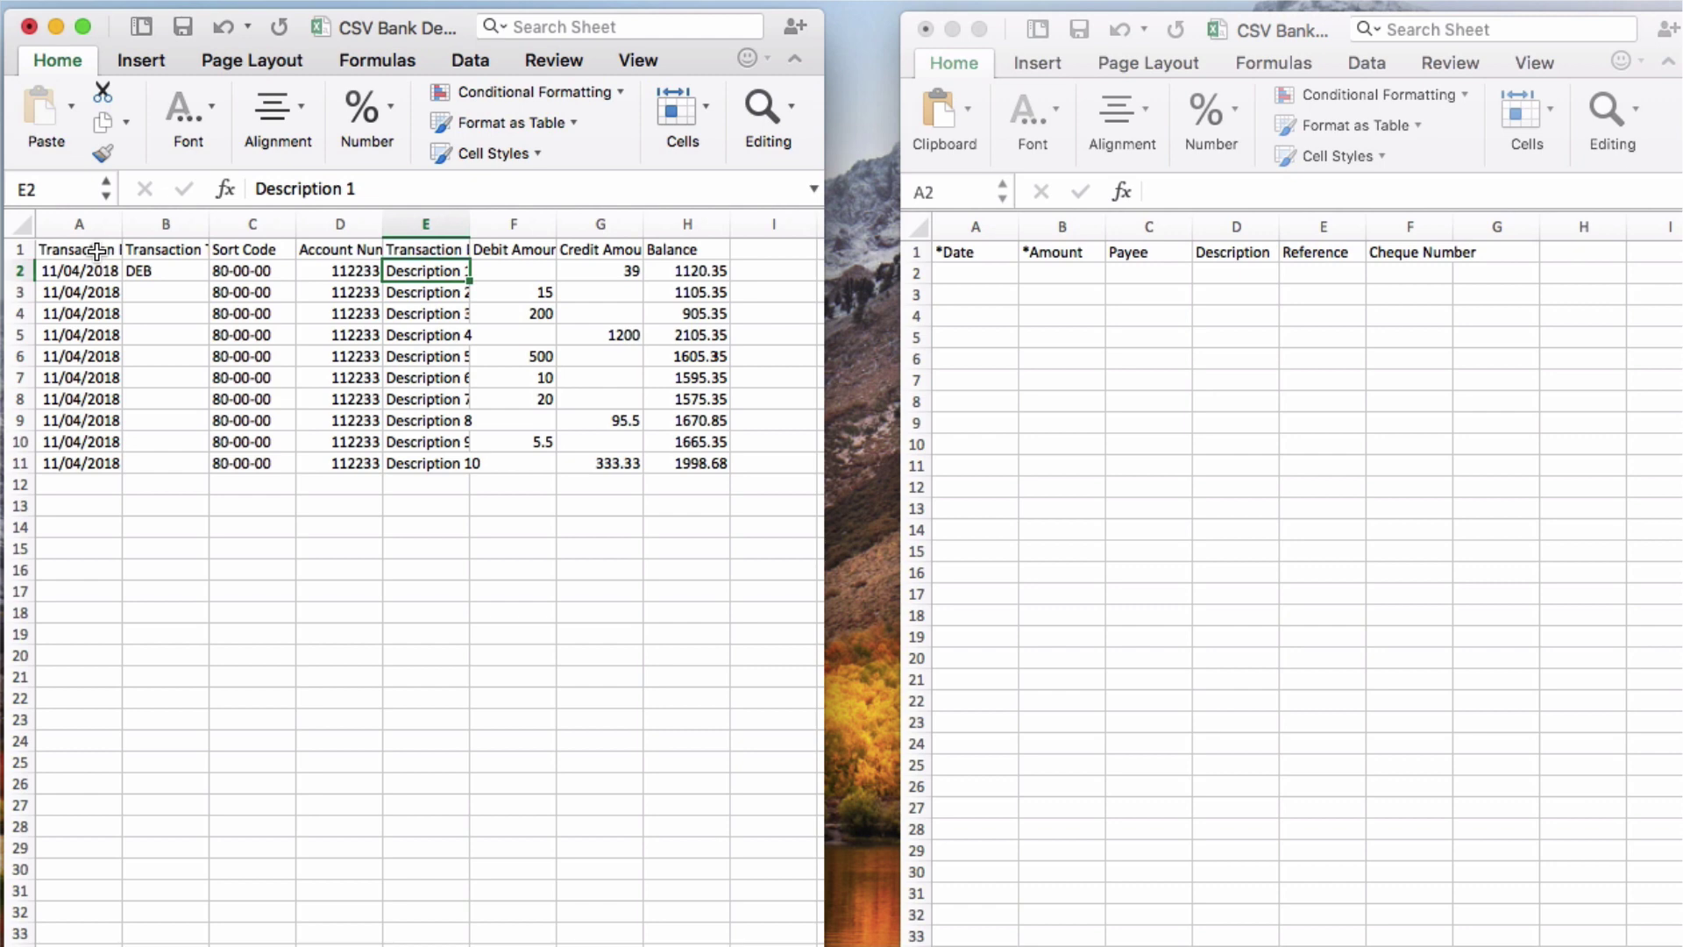
key("Up")
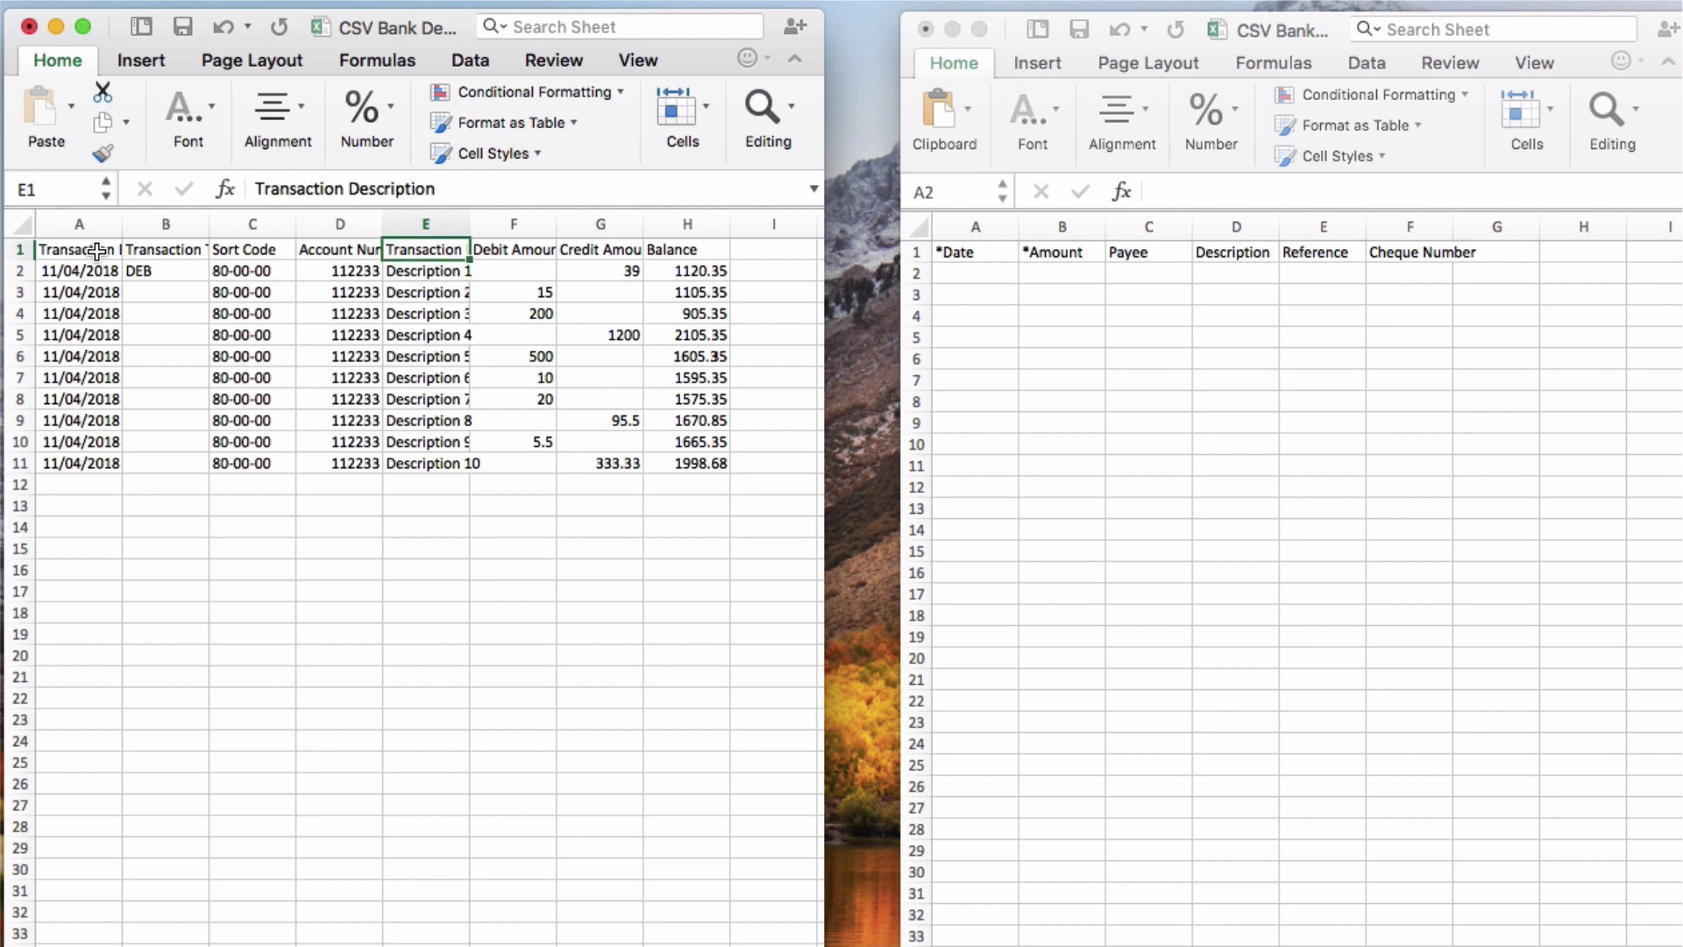
key("Tab")
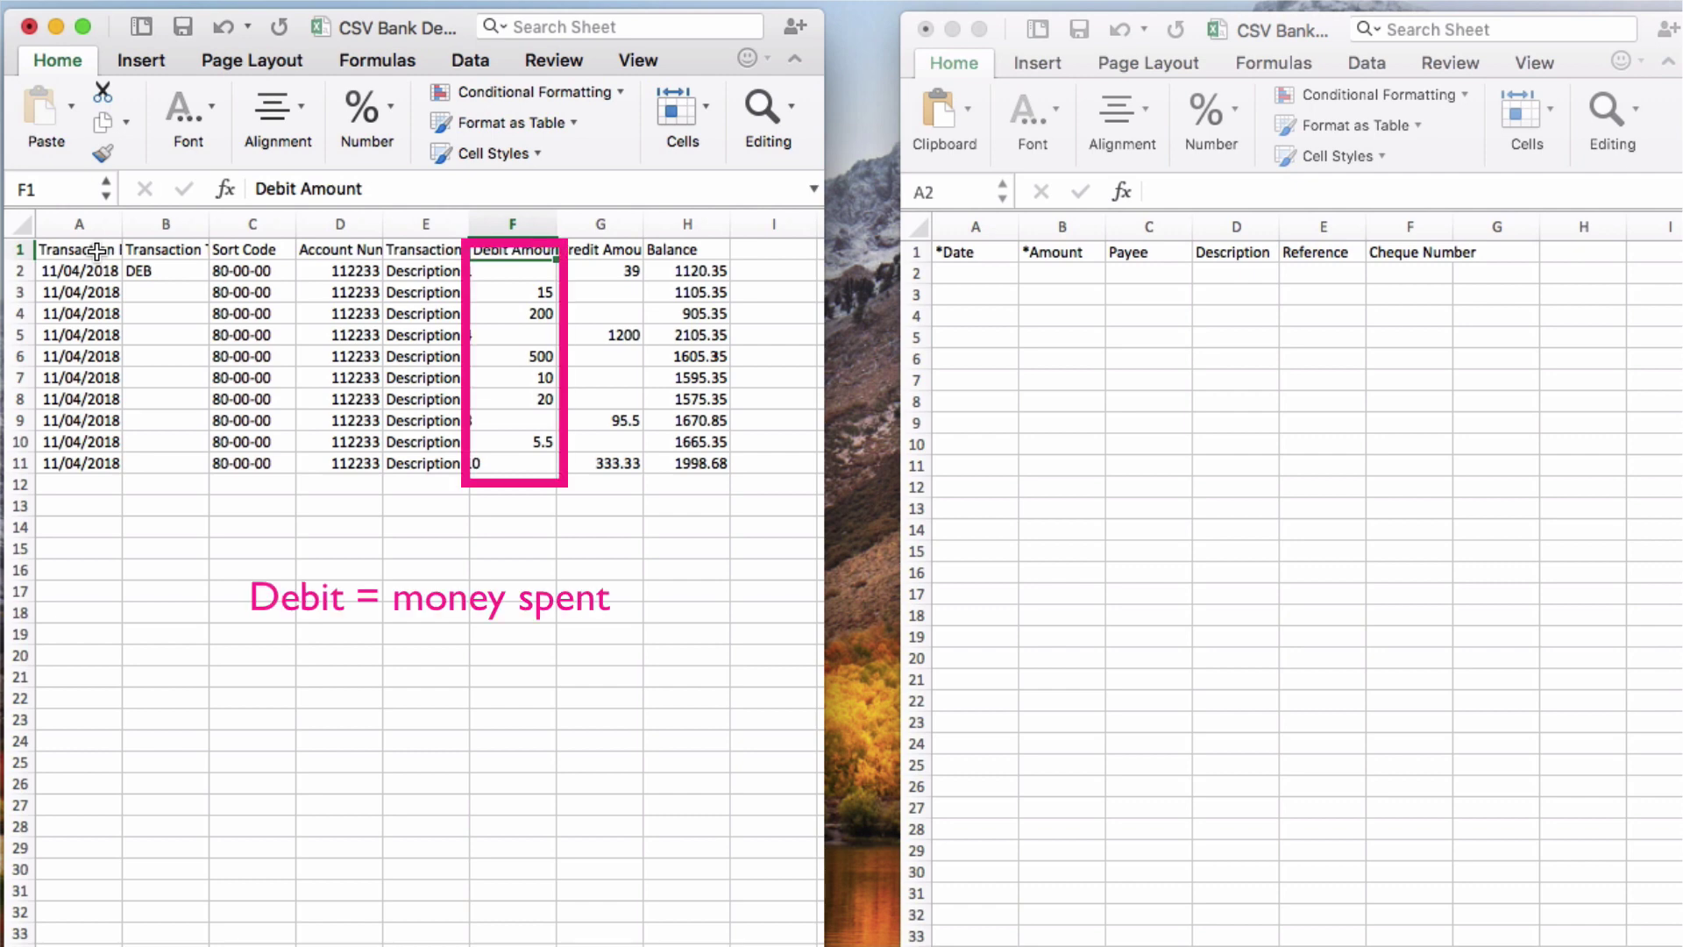
key("Tab")
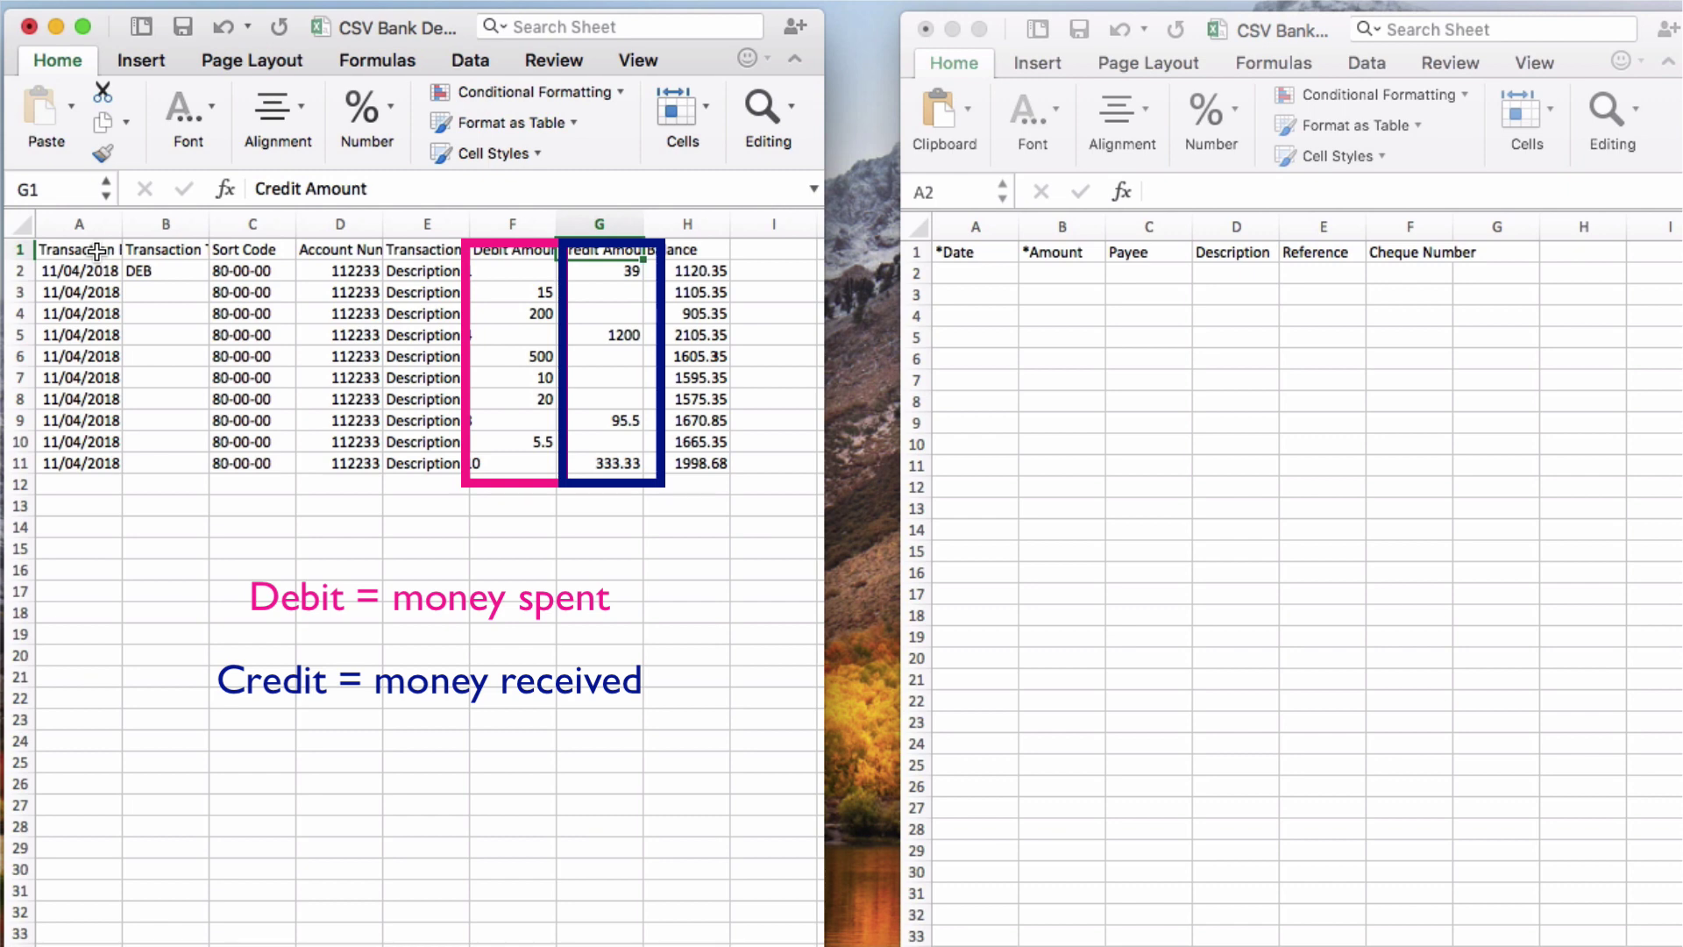
key("Tab")
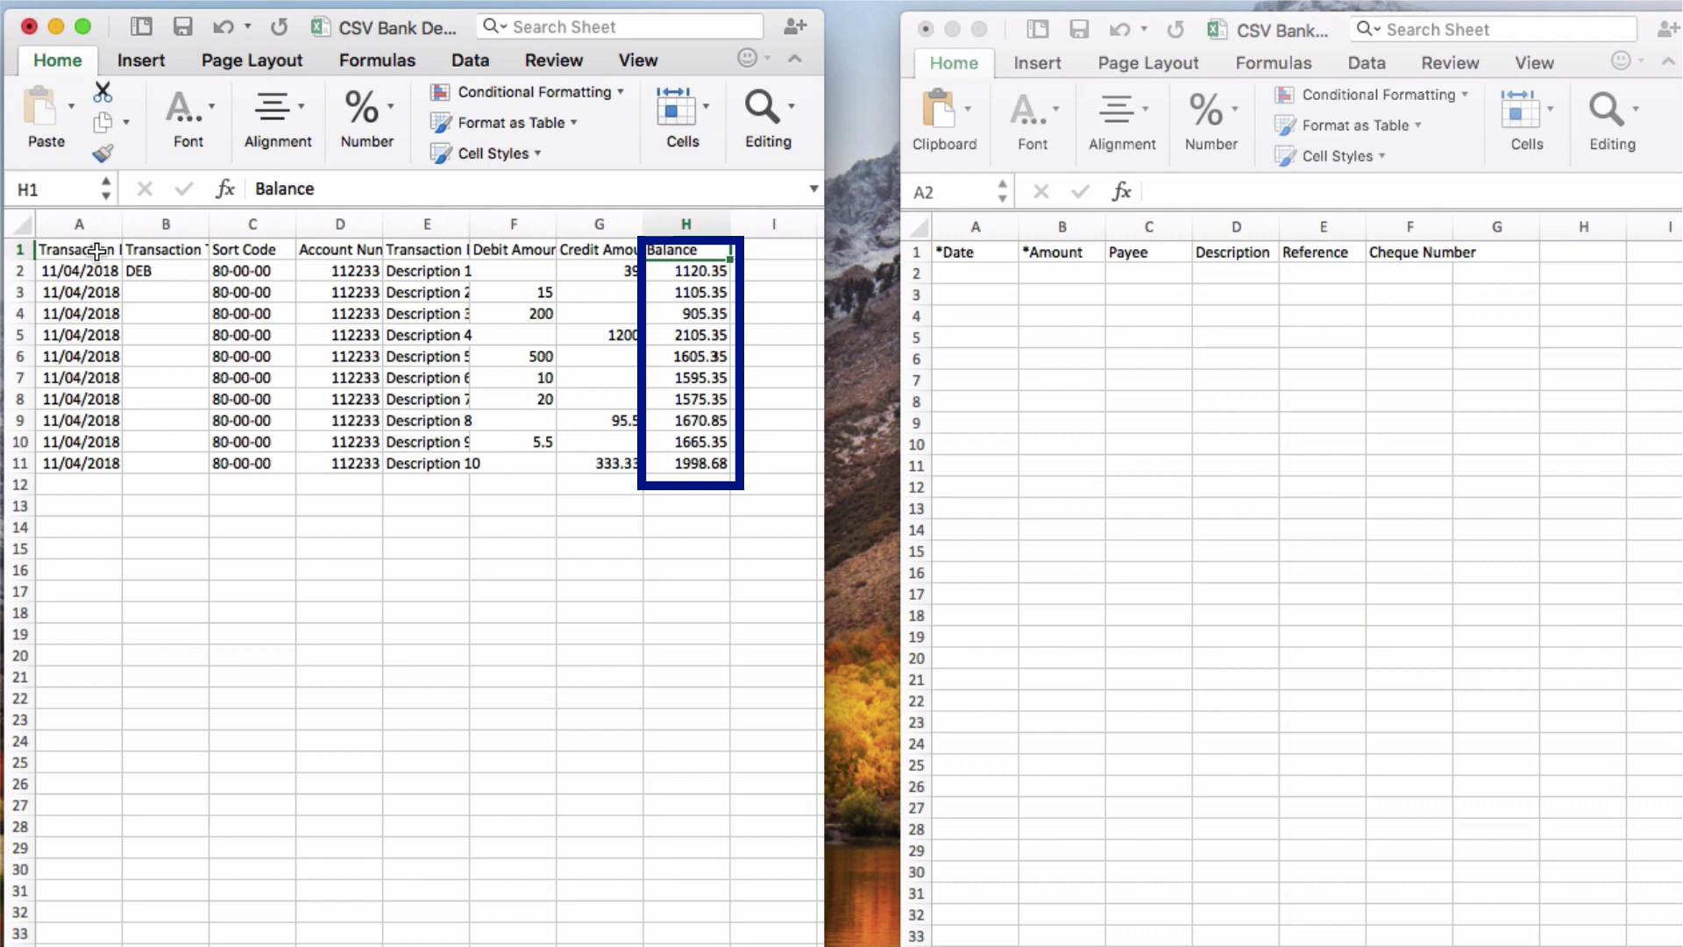
Examine the bank statement's running balances from the first transaction down to the last in row 11
key("Down")
key("Down")
key("Down")
key("Down")
key("Down")
key("Down")
key("Down")
key("Down")
key("Down")
key("Down")
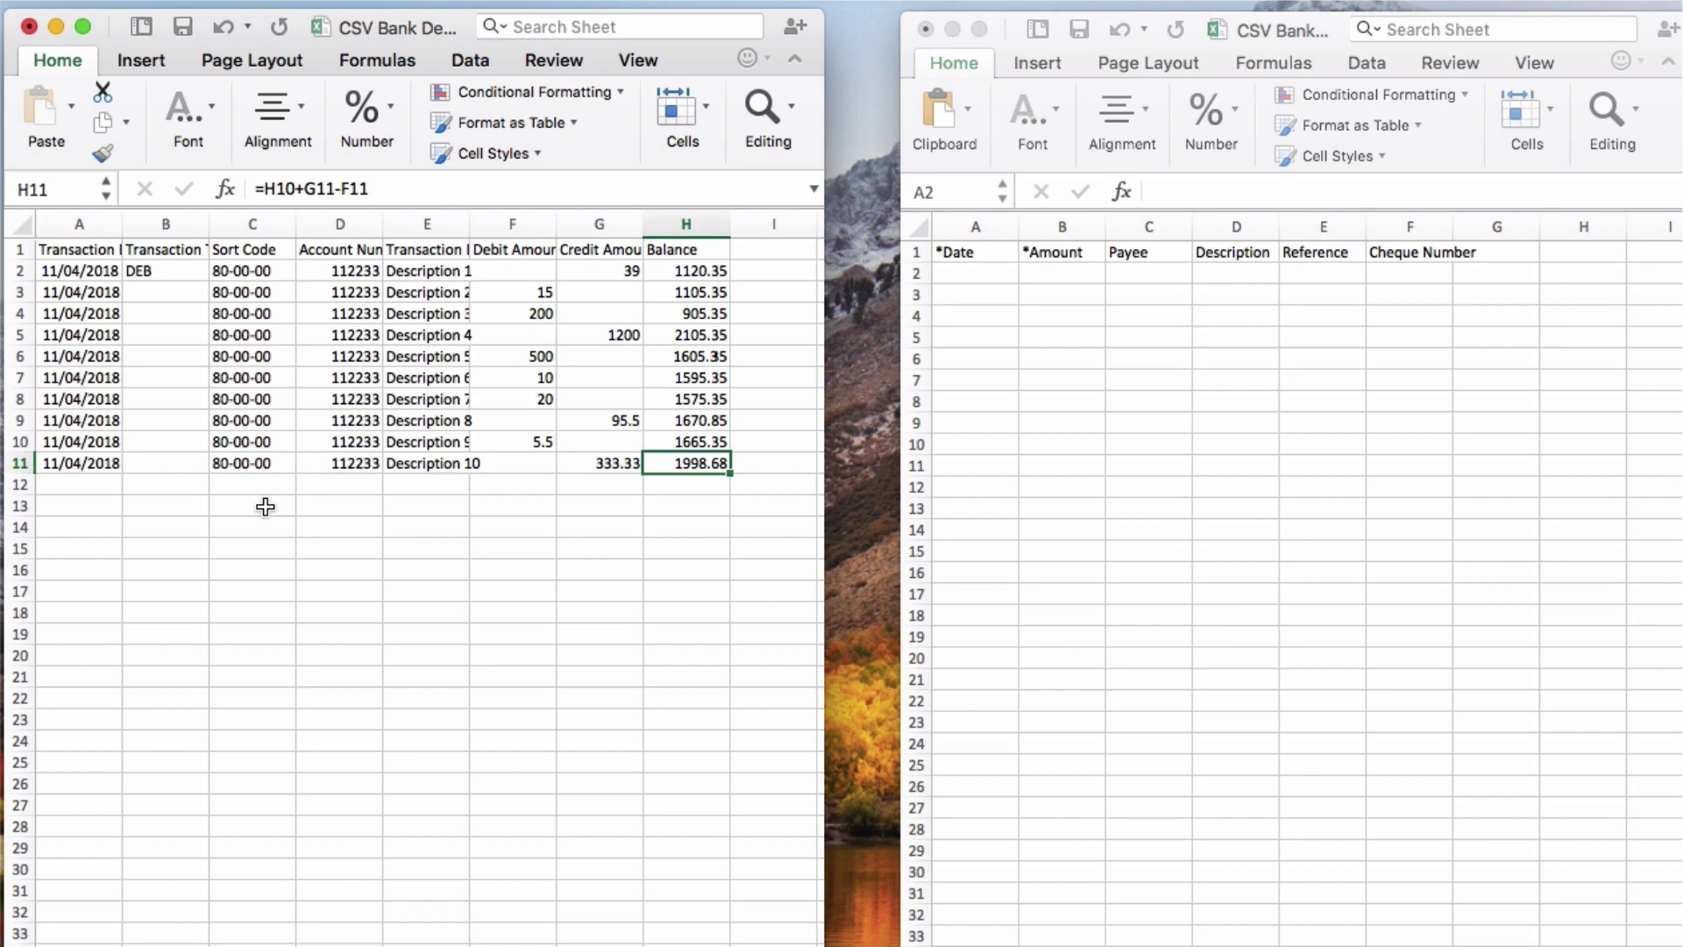
Copy the transaction dates in A2:A11 of the bank statement into the template's Date column, starting at A2
left_click(999, 279)
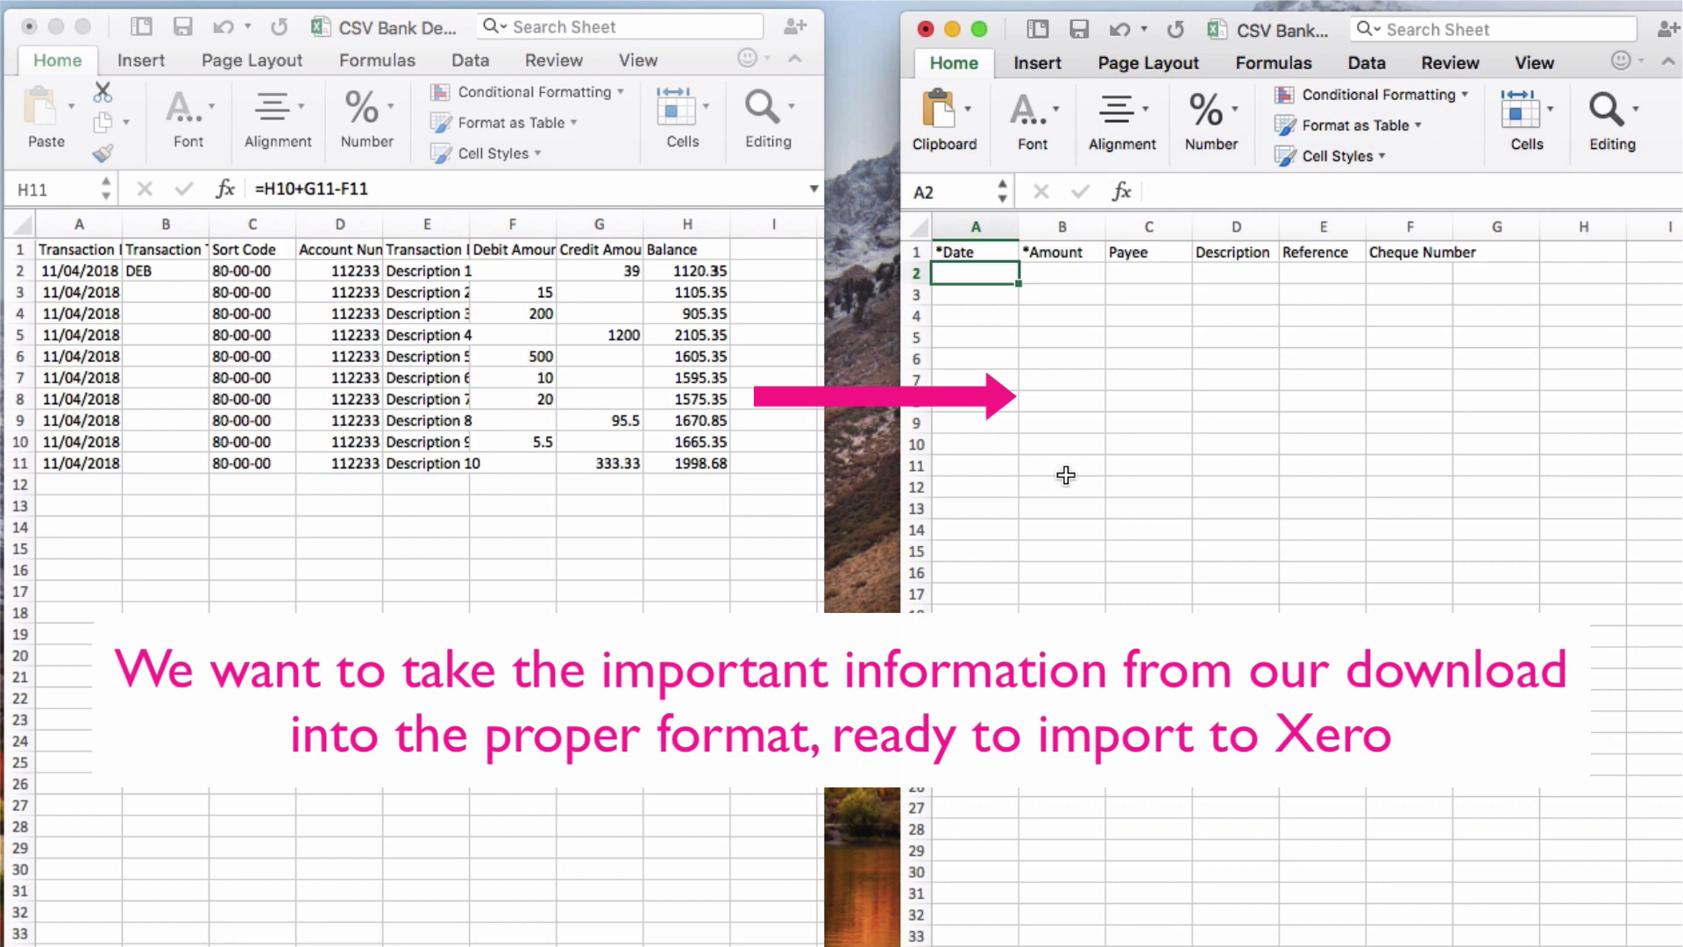
left_click(175, 359)
left_click_drag(86, 271, 105, 463)
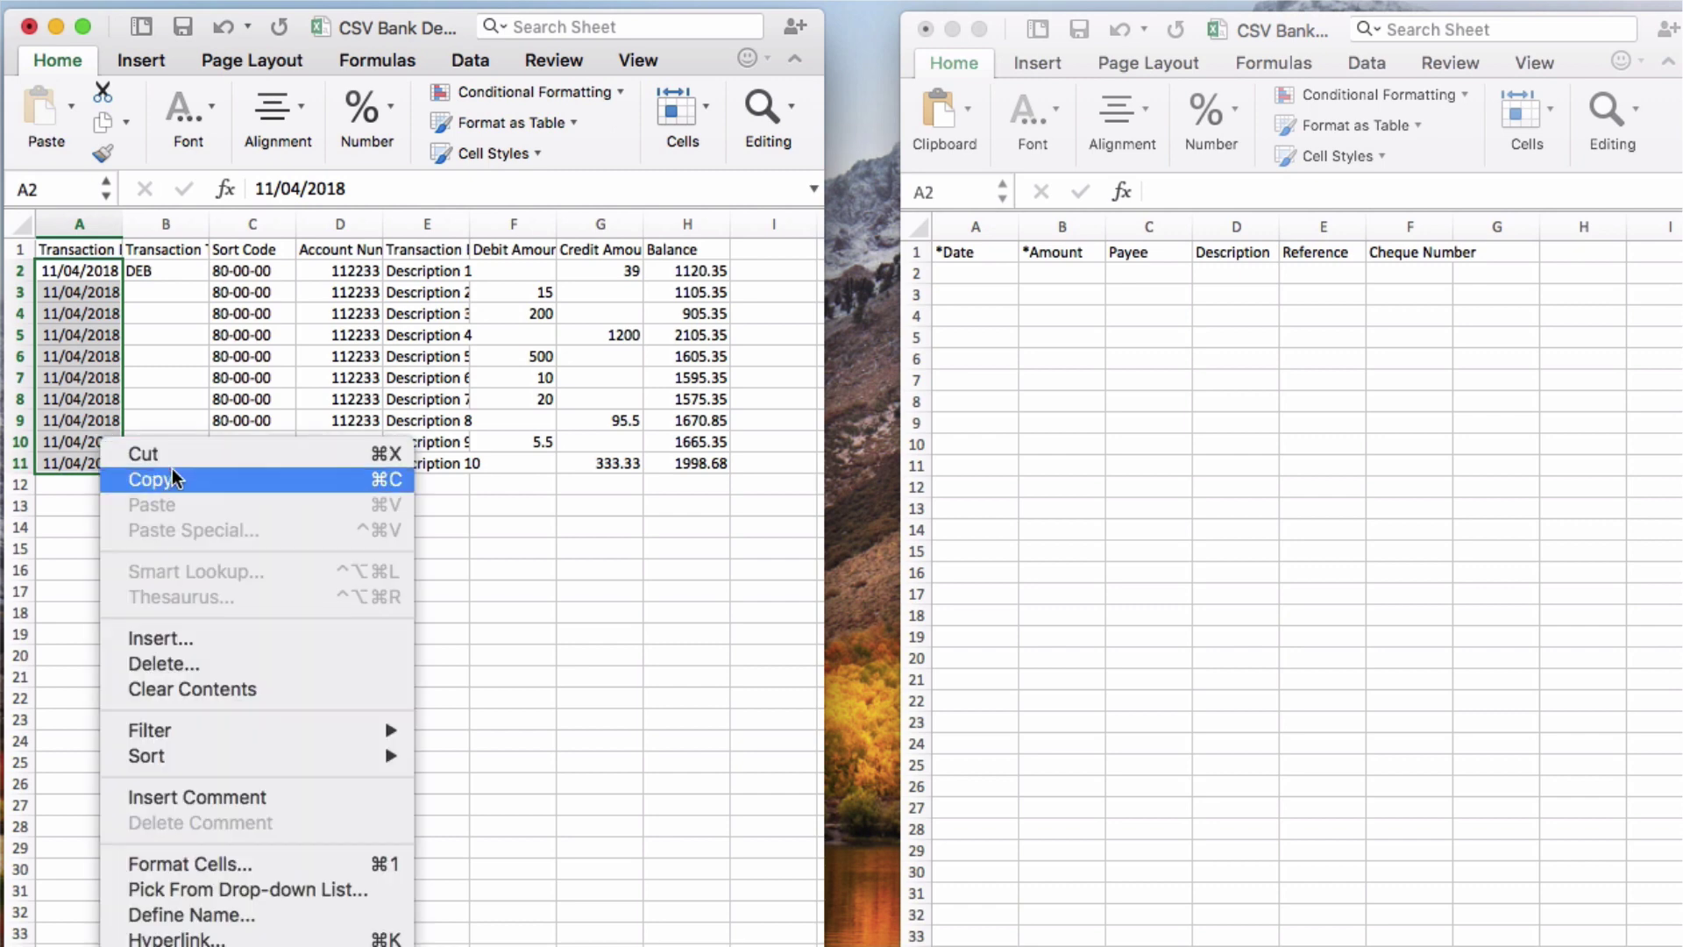
left_click(150, 479)
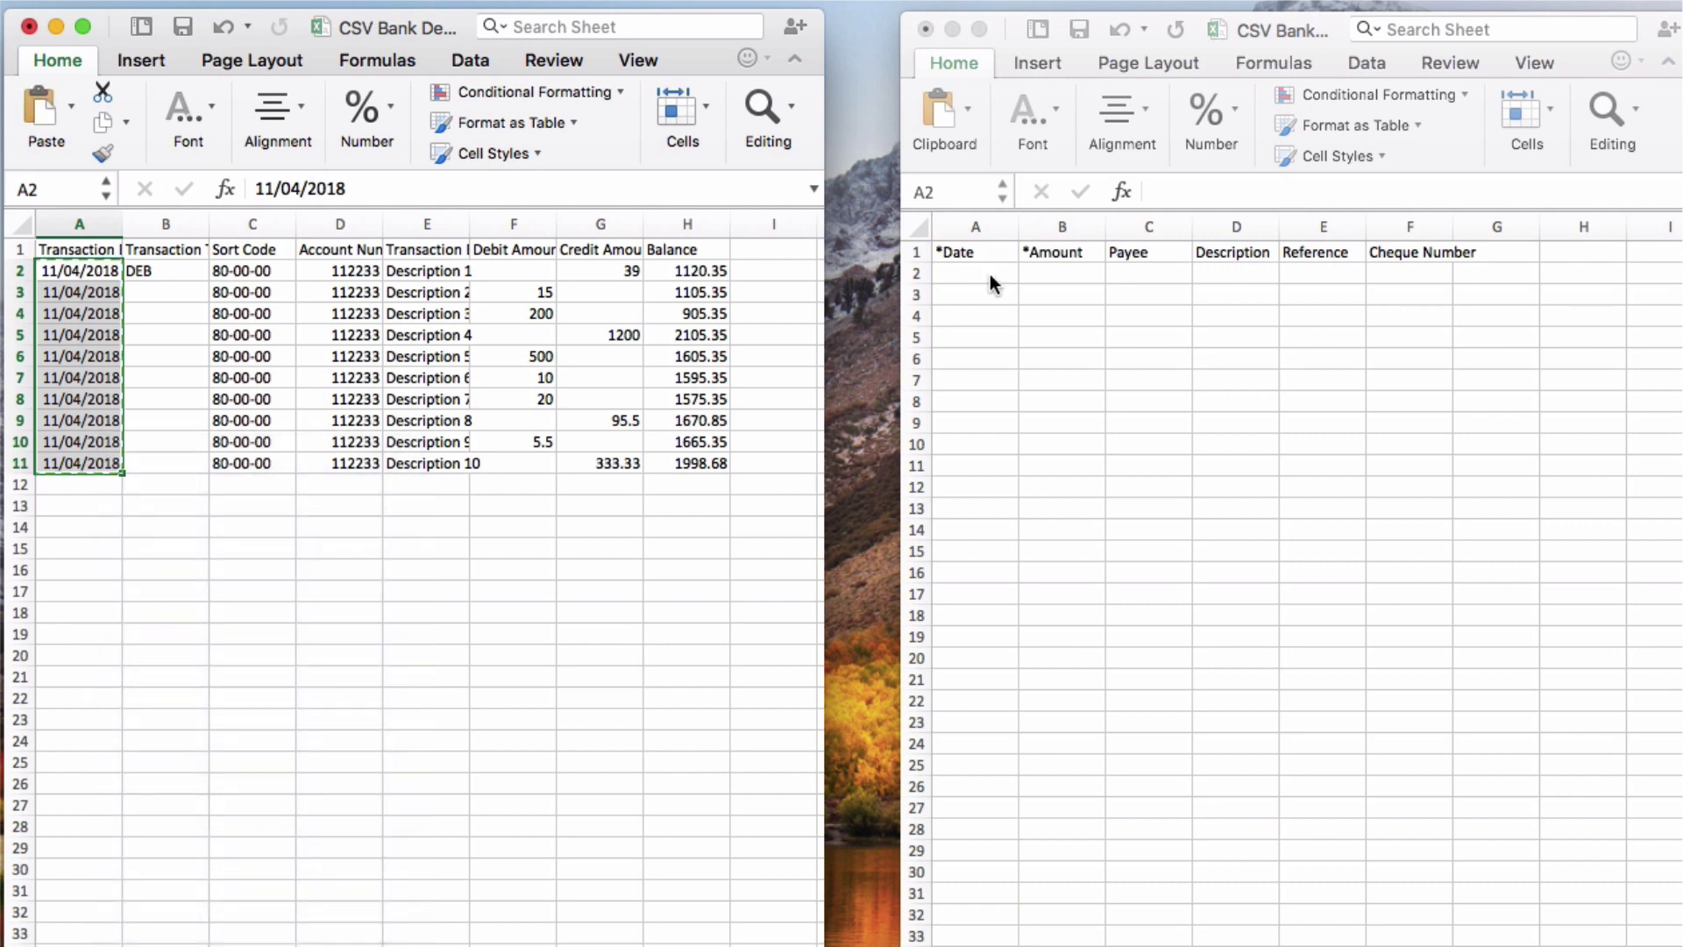
left_click(990, 274)
right_click(990, 273)
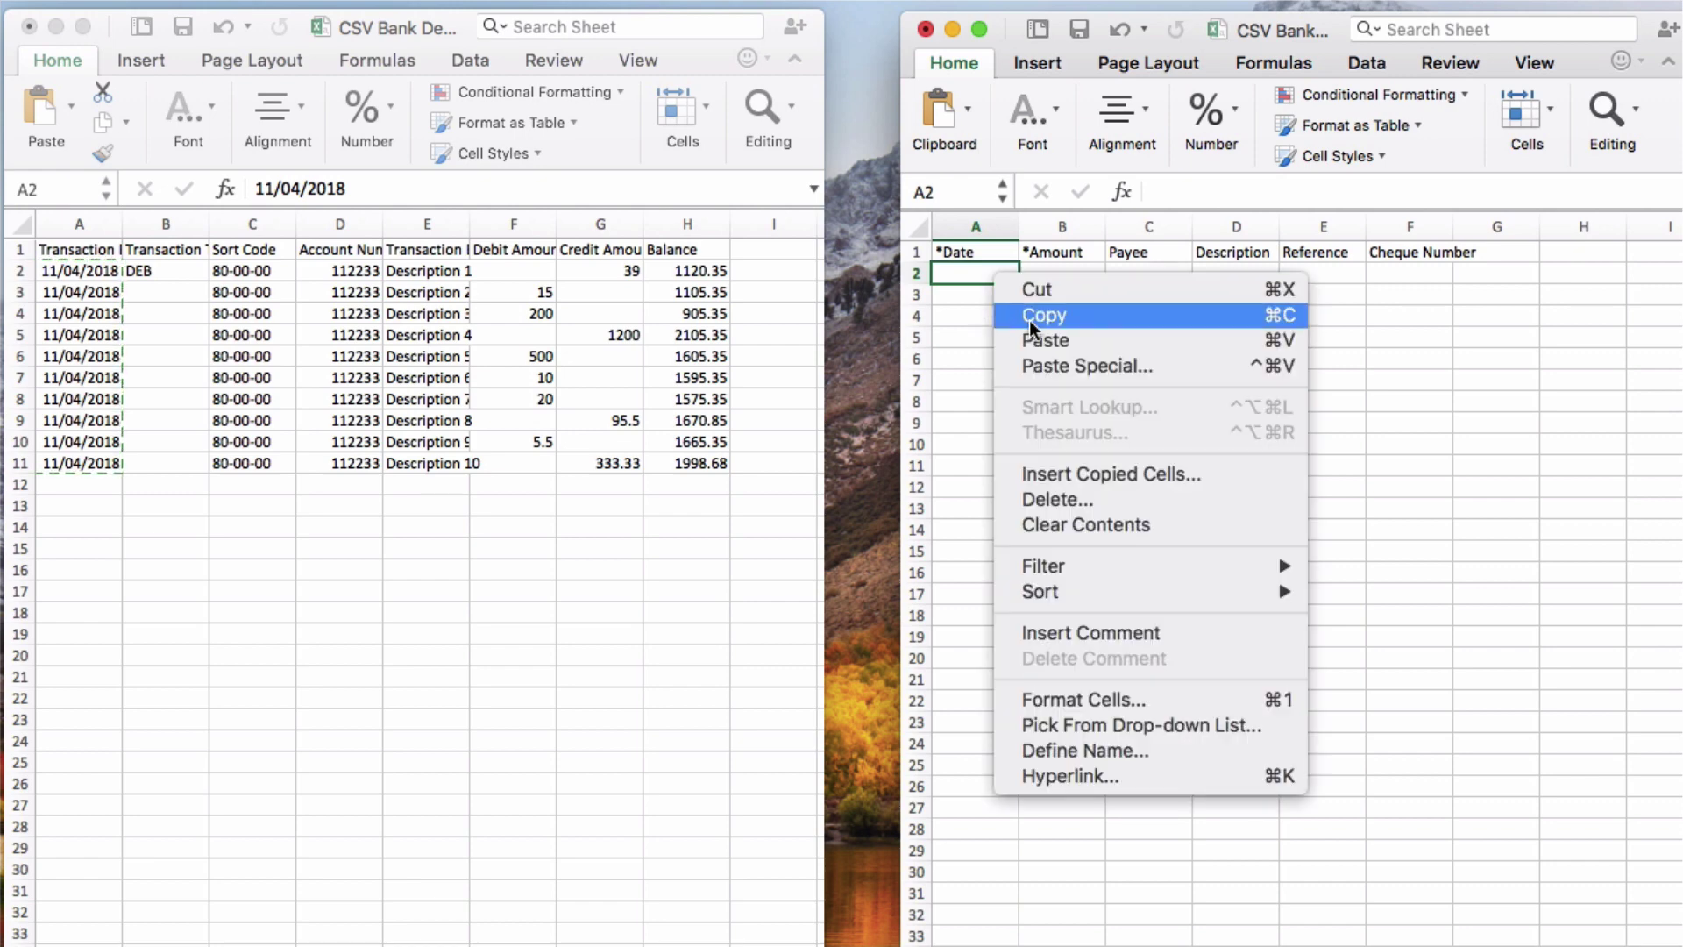
left_click(1043, 344)
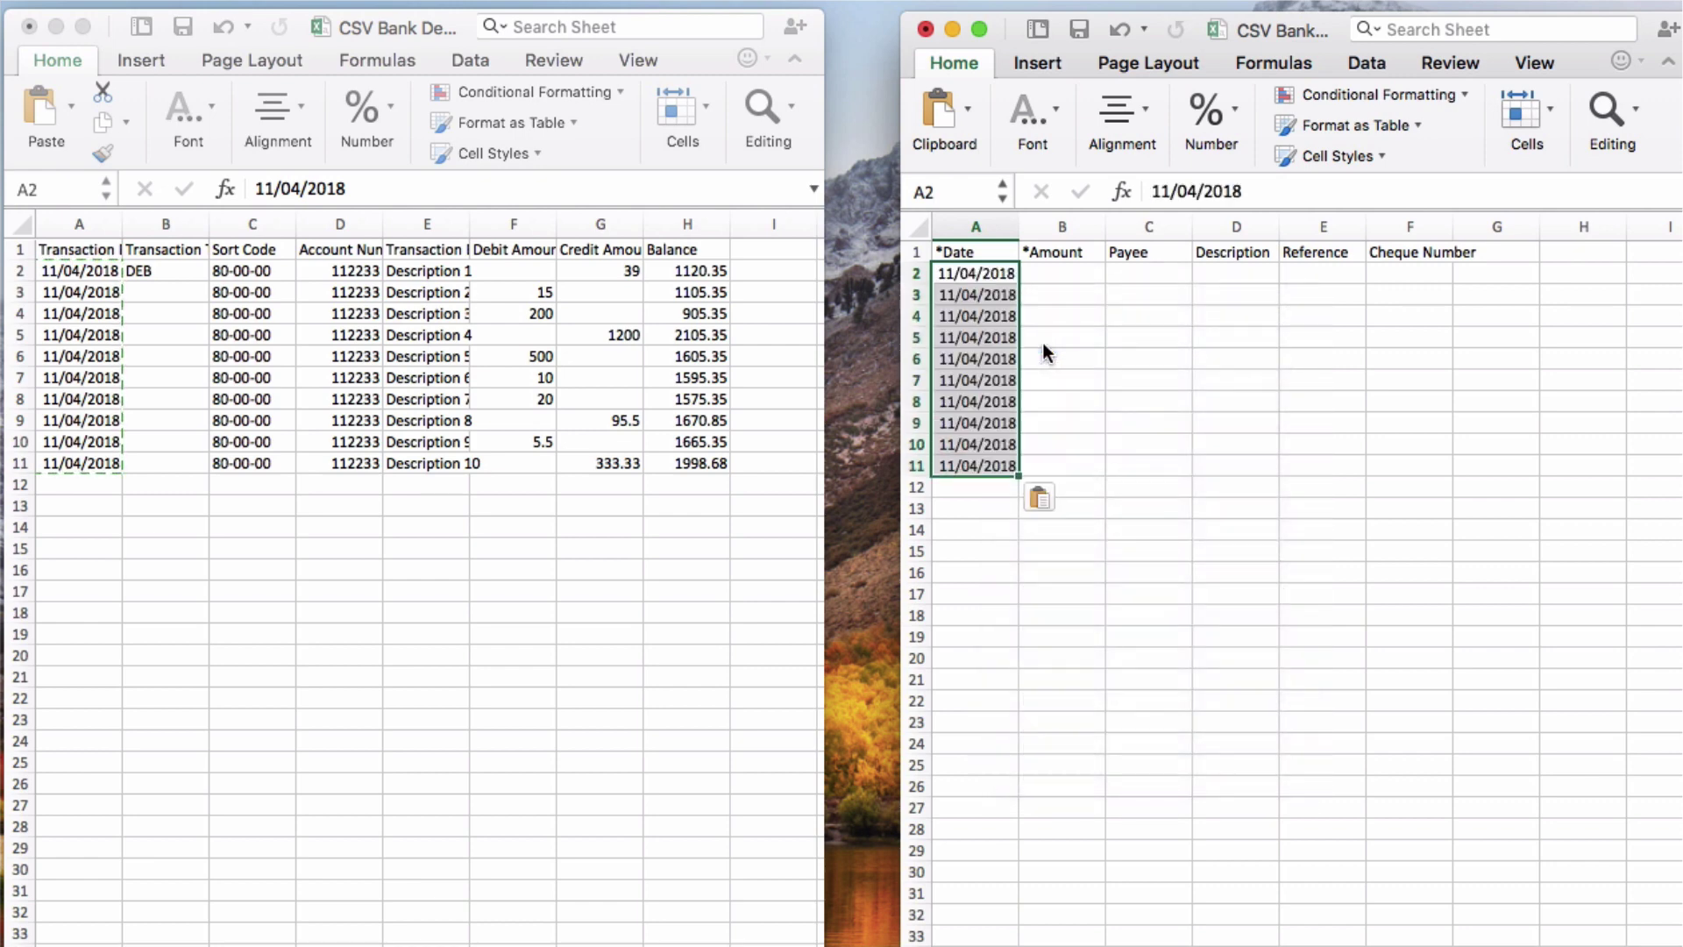
Enter the first two amounts in the template's Amount column: 39 in B2 as money received and -15 in B3 as money spent
left_click(1070, 272)
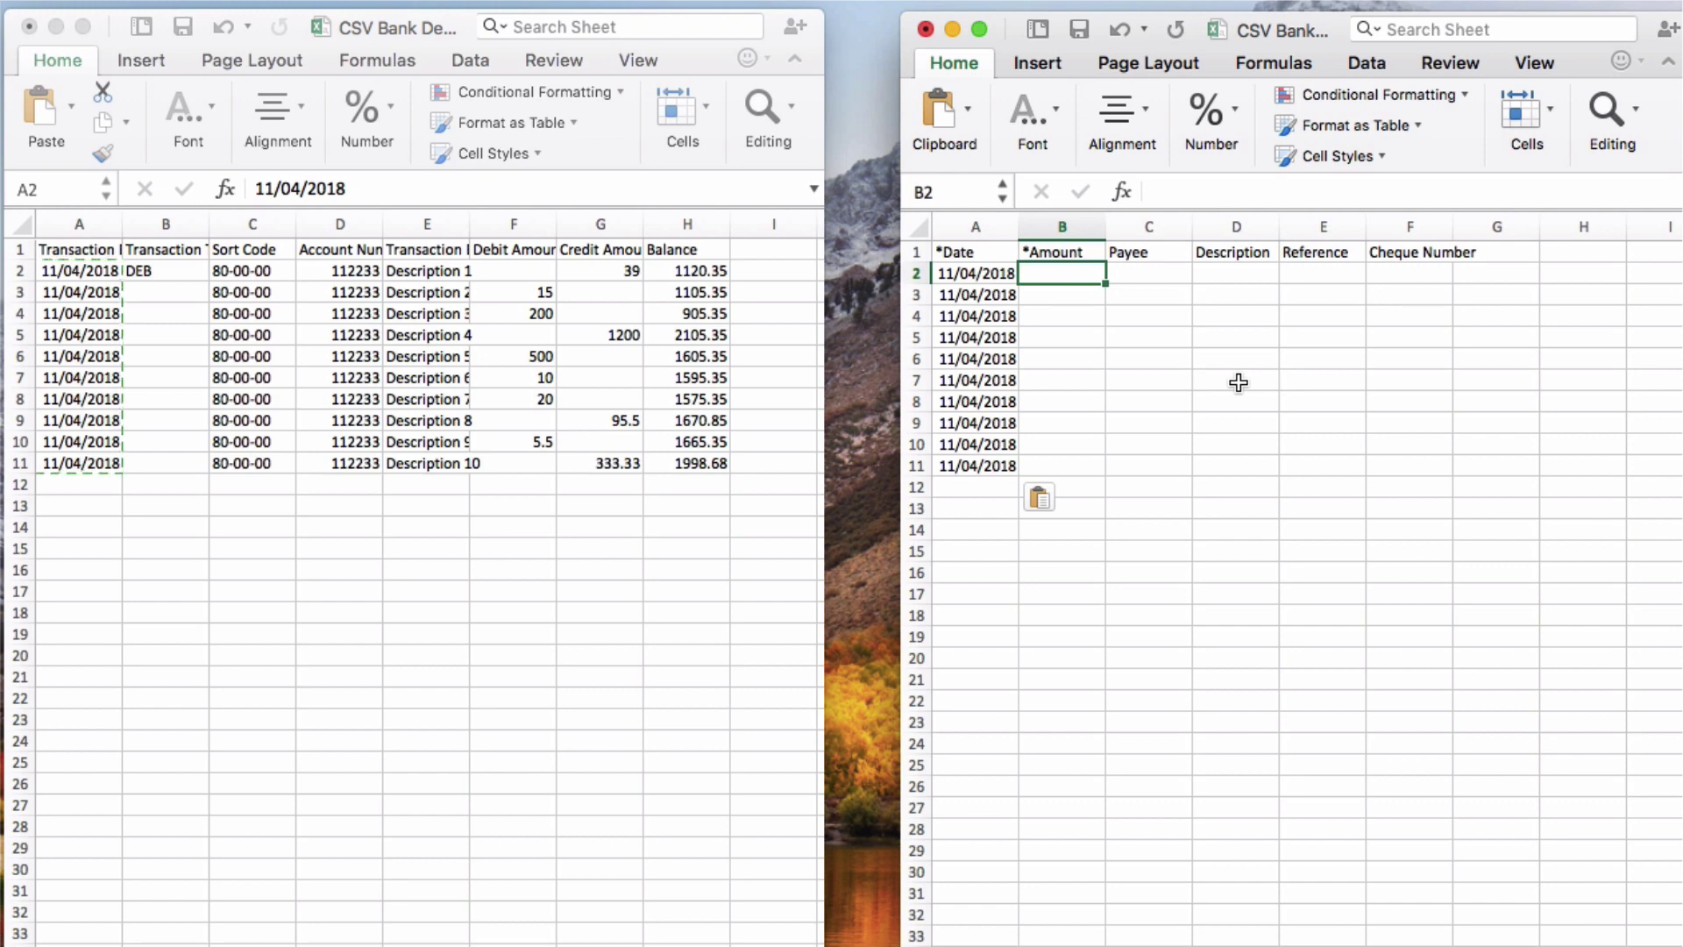
type("3")
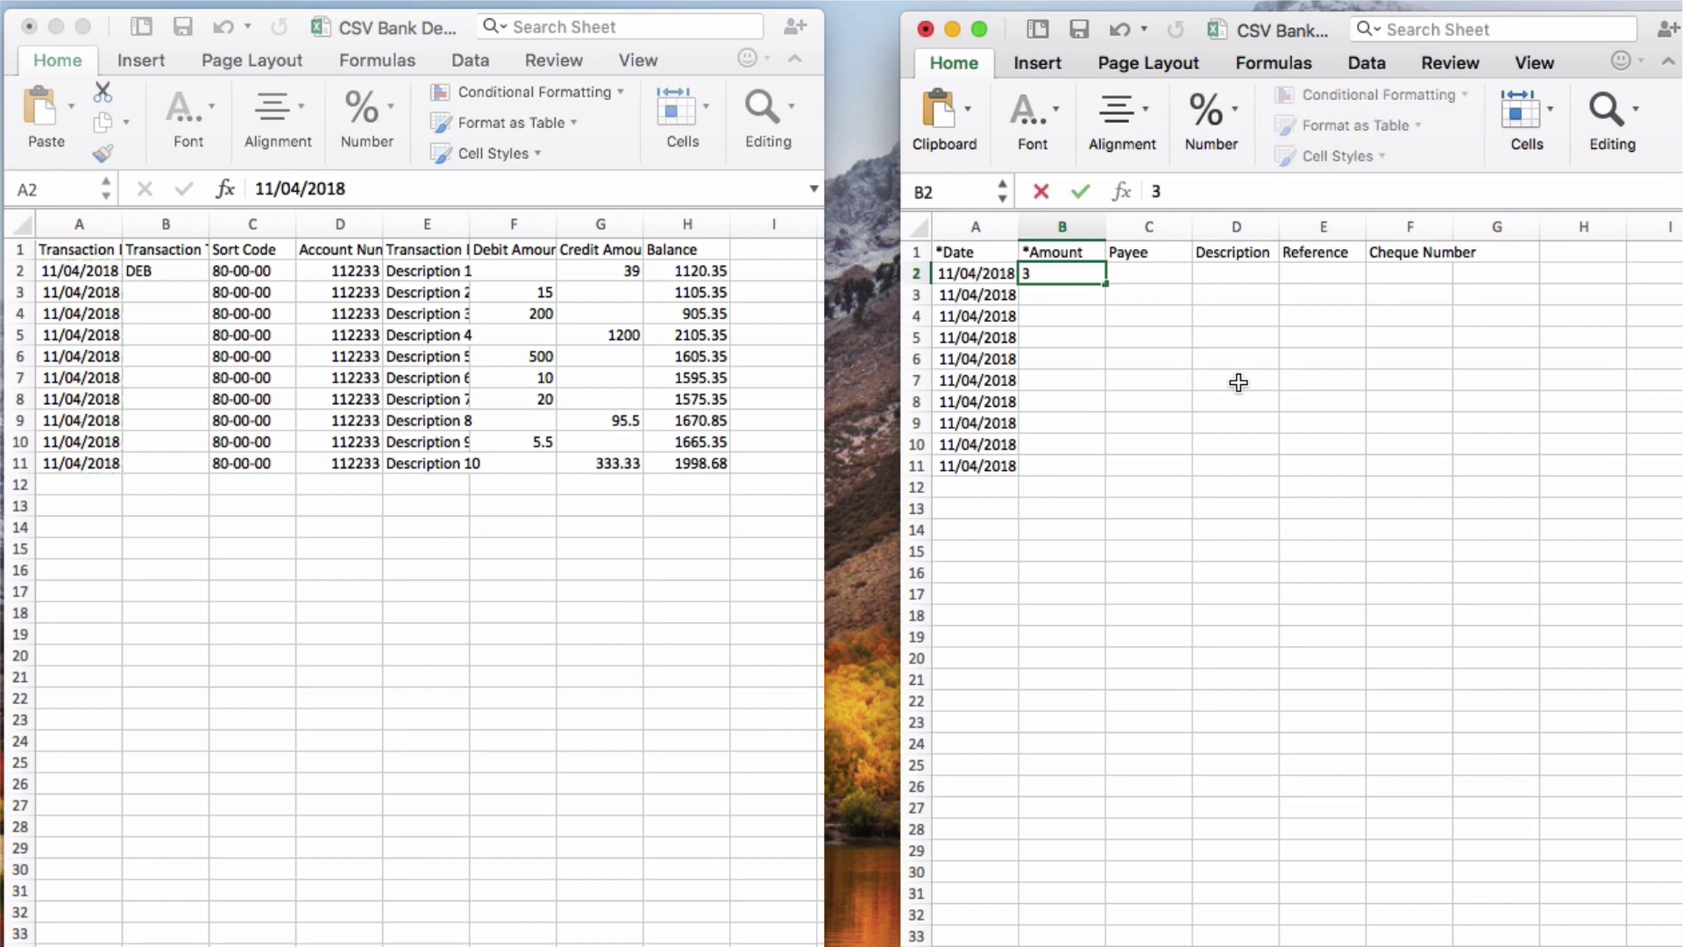
type("9")
key("Return")
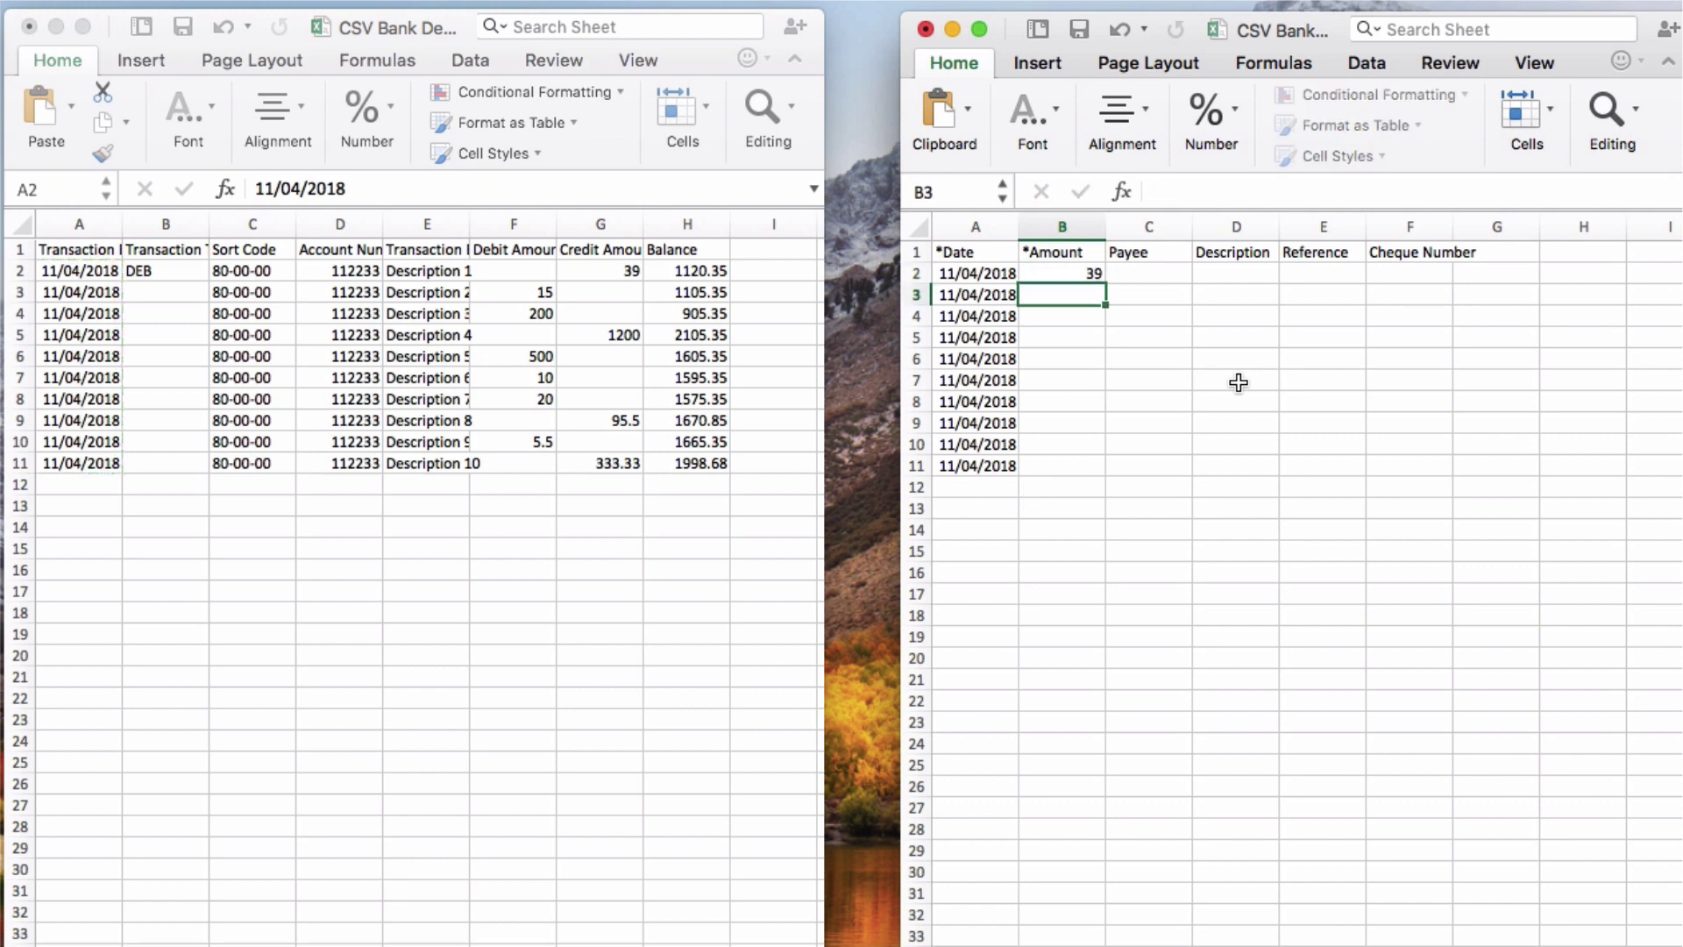
type("=-15")
key("Return")
key("Up")
key("Up")
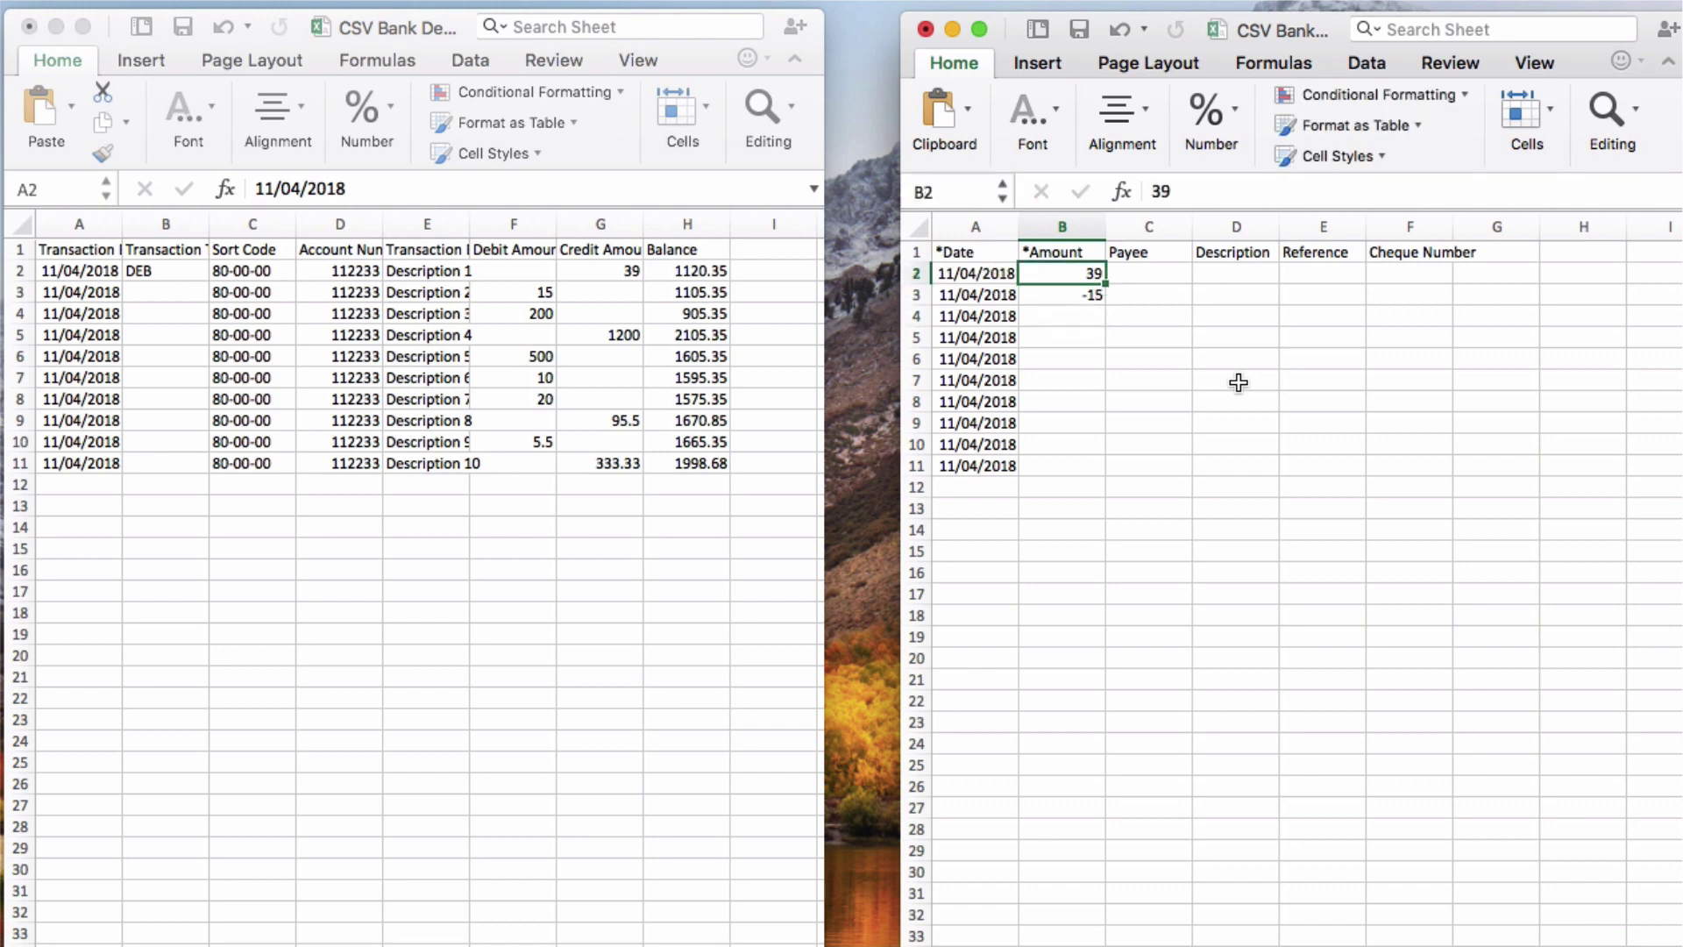
key("Down")
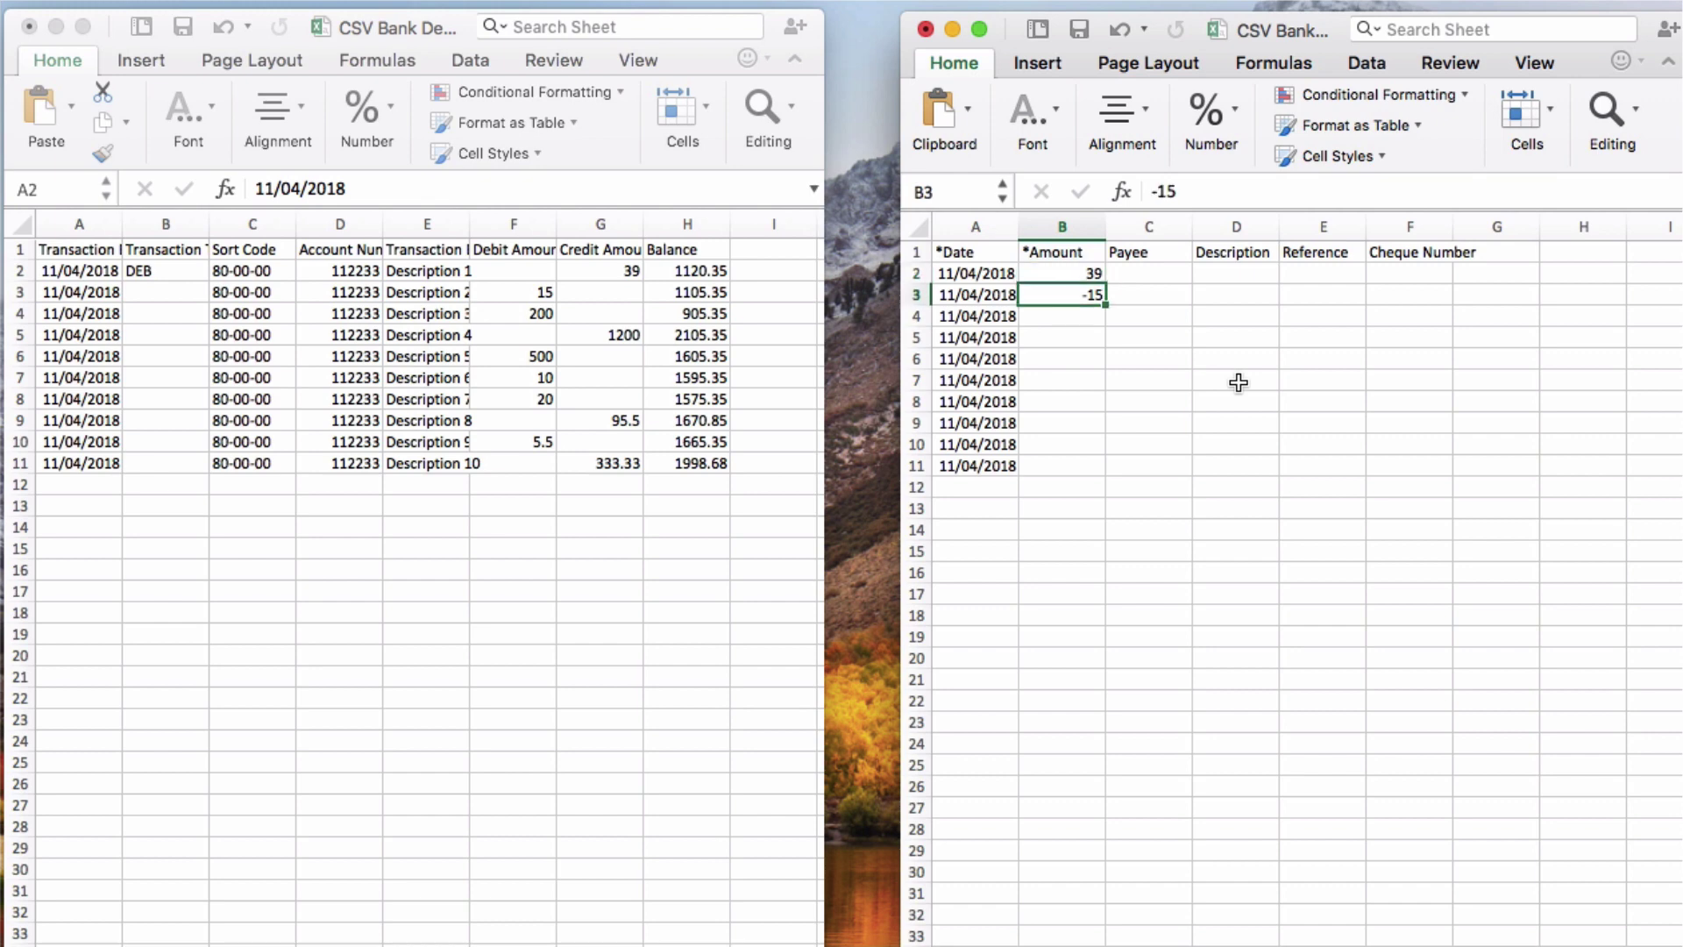
Enter -200 in B4 of the template's Amount column as money spent
key("Down")
type("-200")
key("Down")
key("Down")
key("Down")
key("Down")
key("Down")
key("Down")
key("Down")
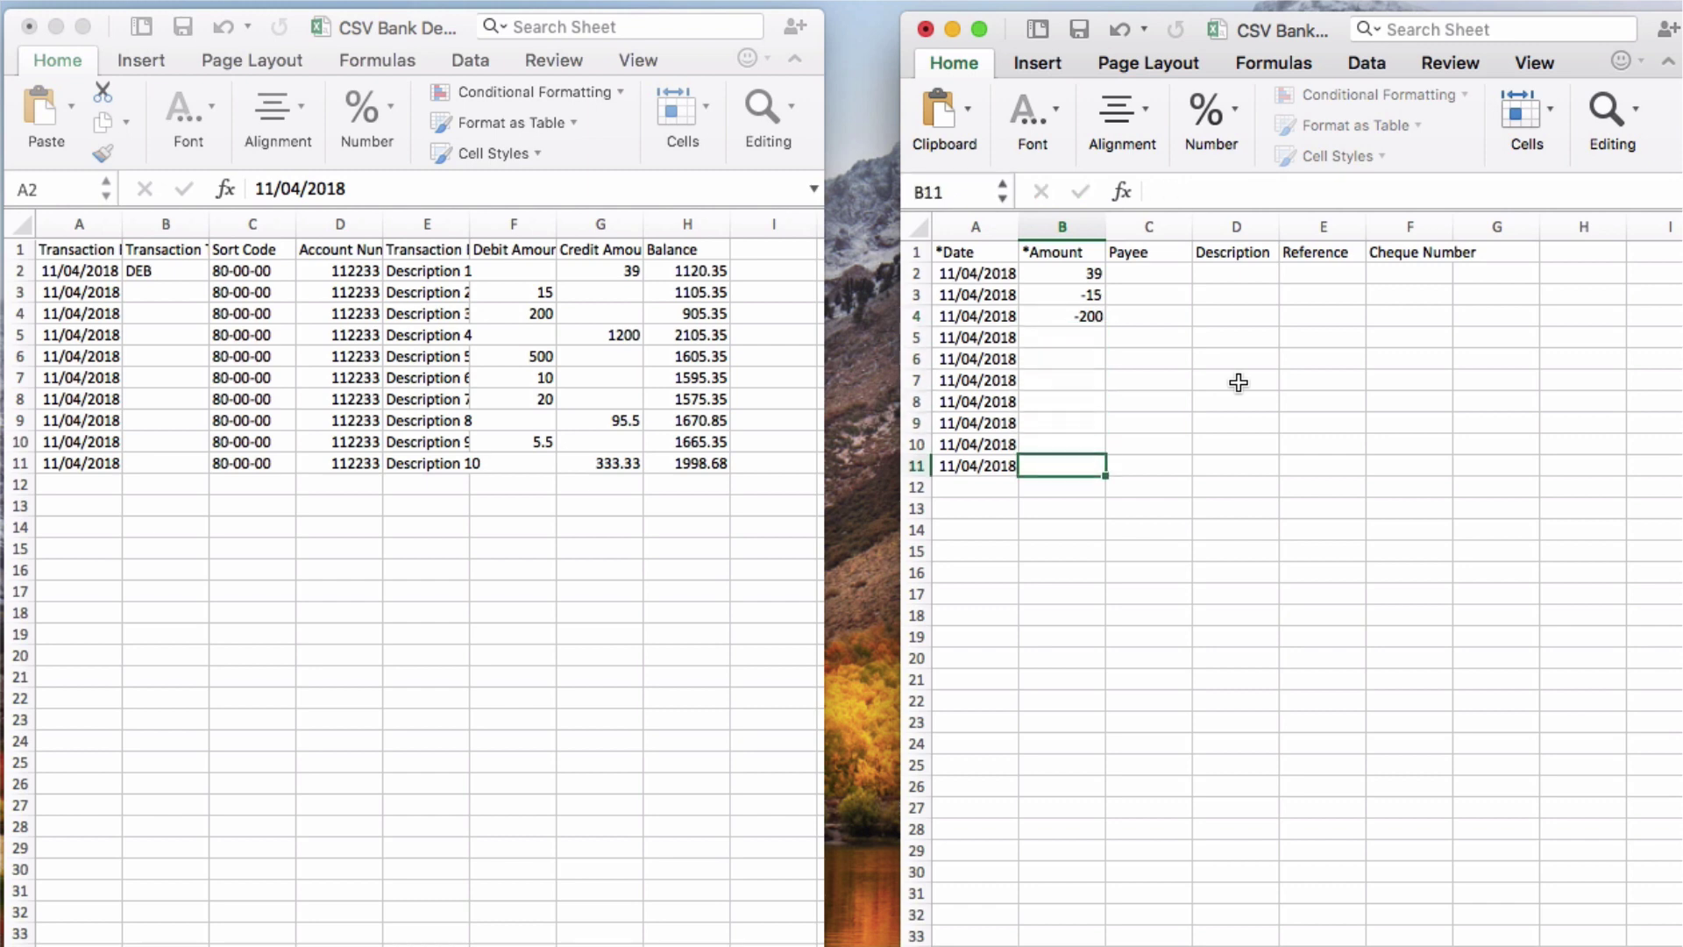
Clear the manually entered amounts from B2:B4 of the template's Amount column
key("Up")
key("Up")
key("Up")
key("Up")
key("Up")
key("Up")
key("Up")
key("Up")
key("Up")
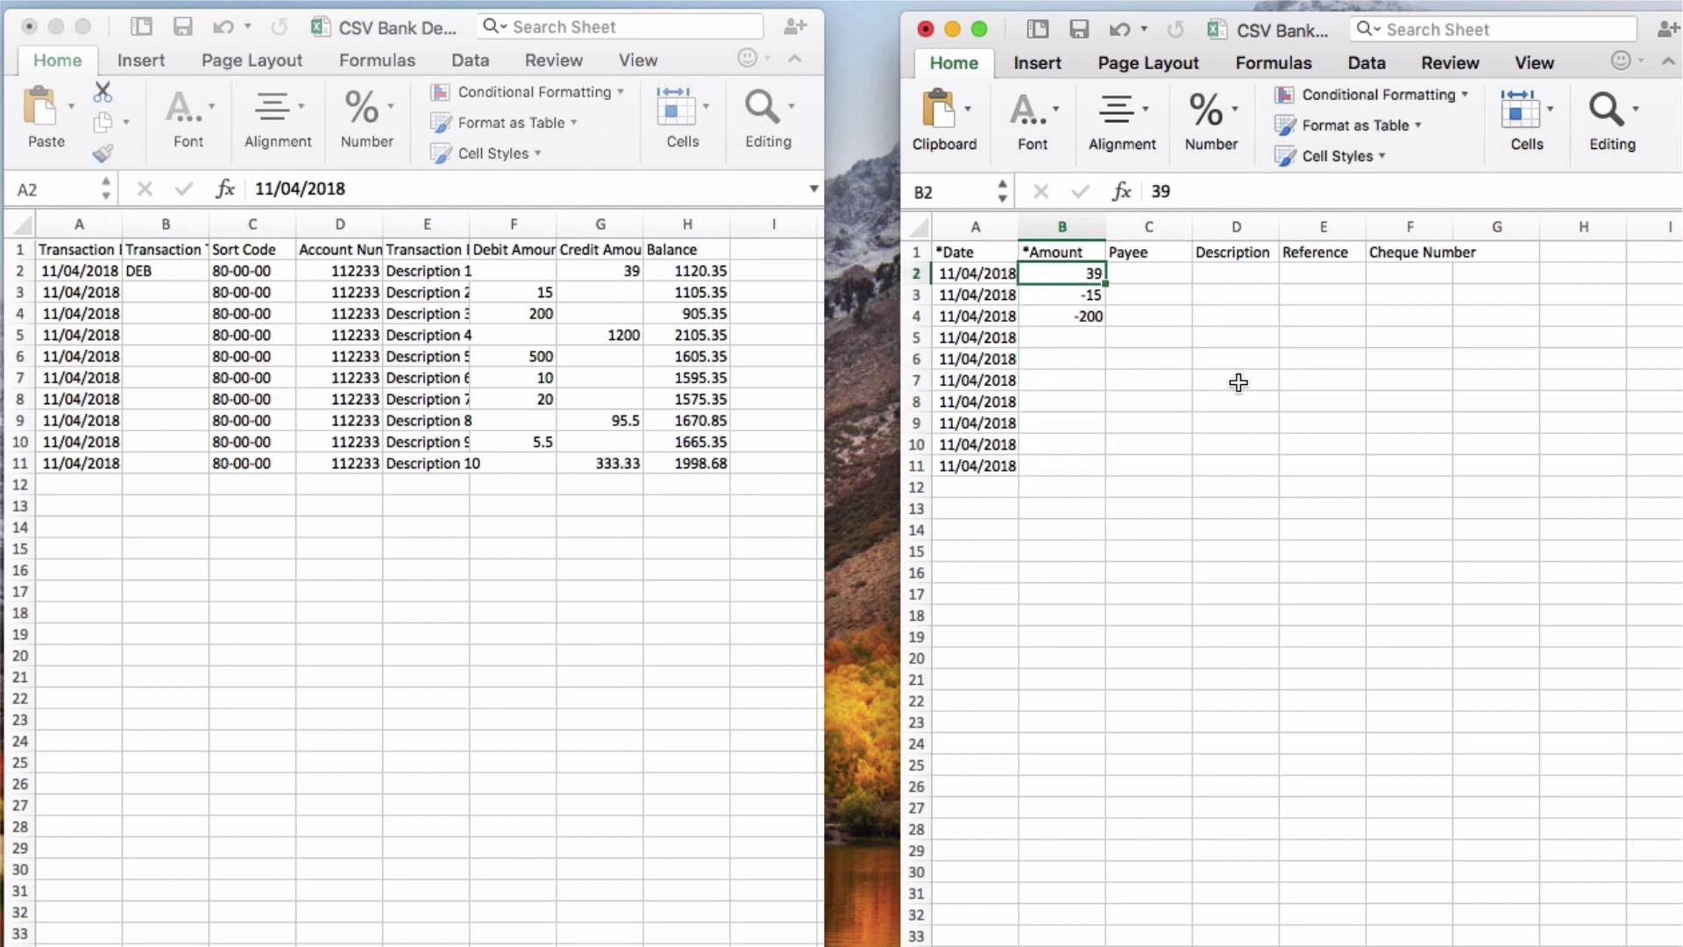
key("Delete")
key("Down")
key("Delete")
key("Down")
key("Delete")
key("Up")
key("Up")
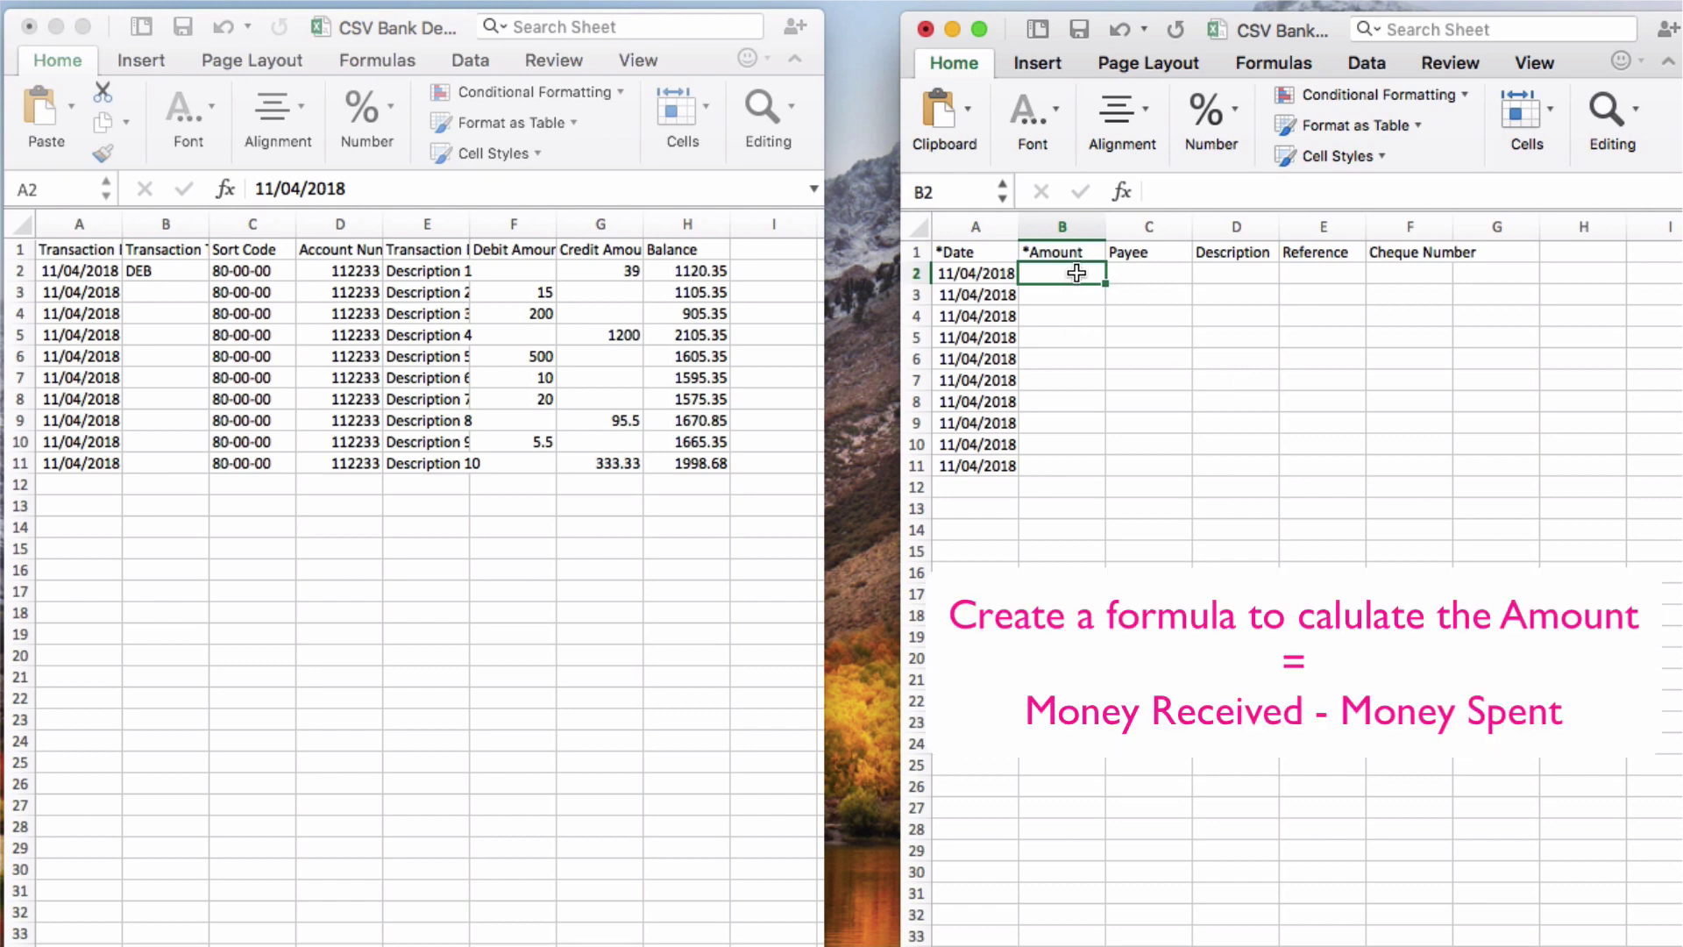
Enter a formula in the template's B2 that subtracts the bank statement's Debit Amount in F2 from its Credit Amount in G2
type("=")
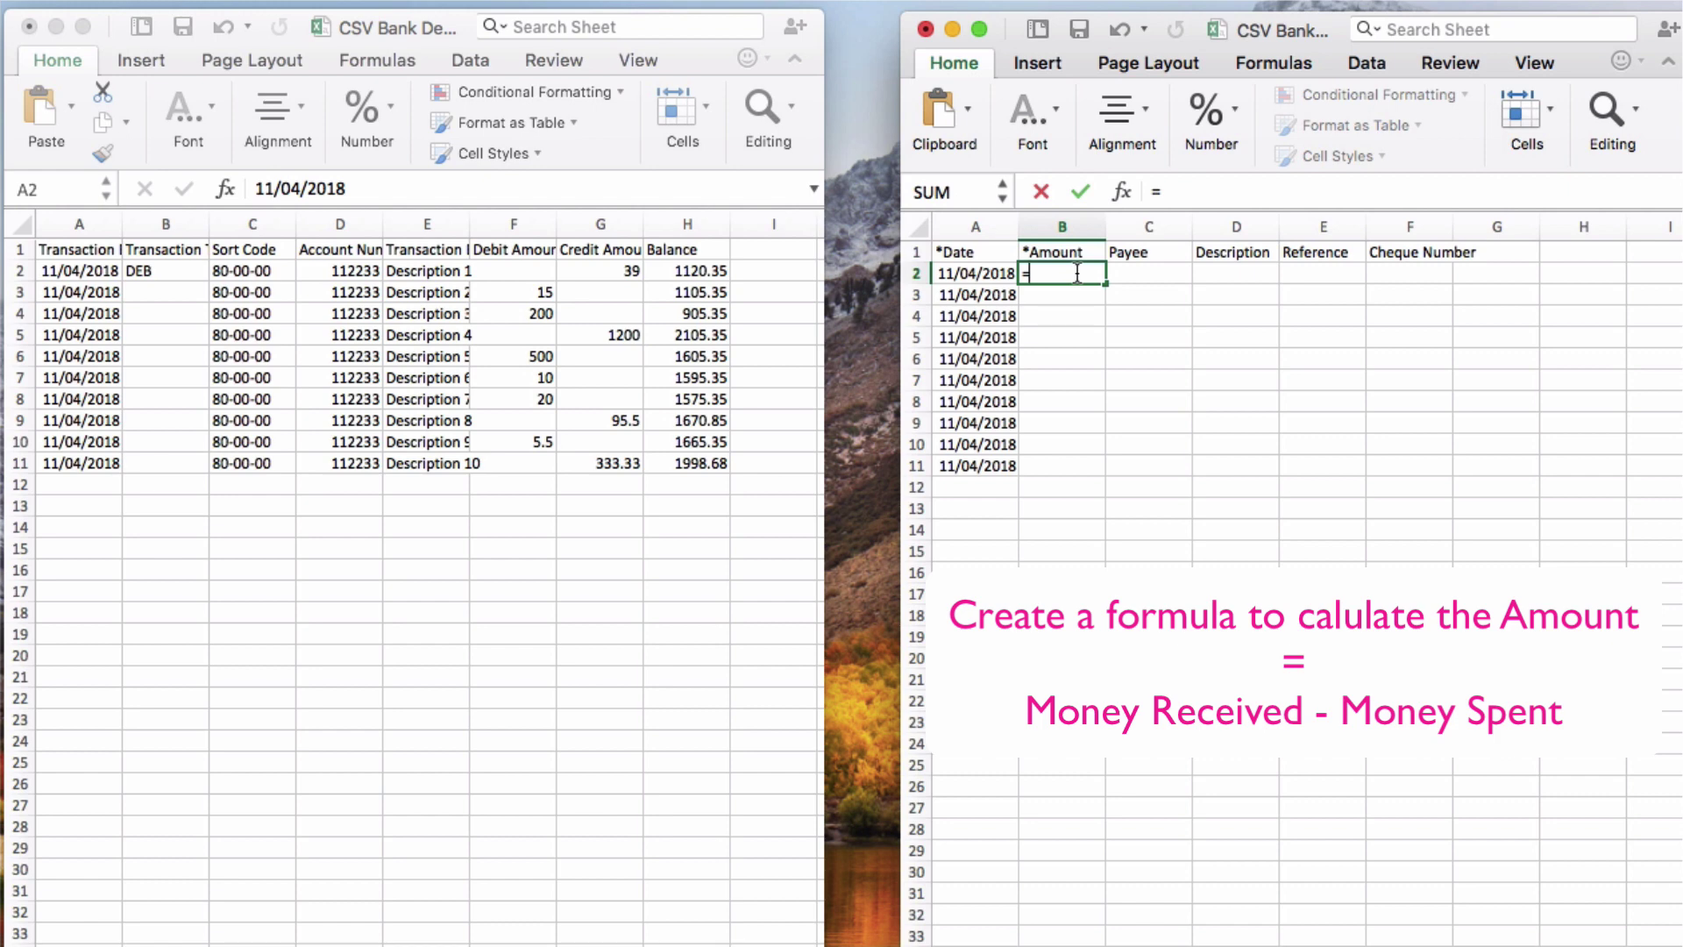
left_click(622, 267)
left_click(623, 266)
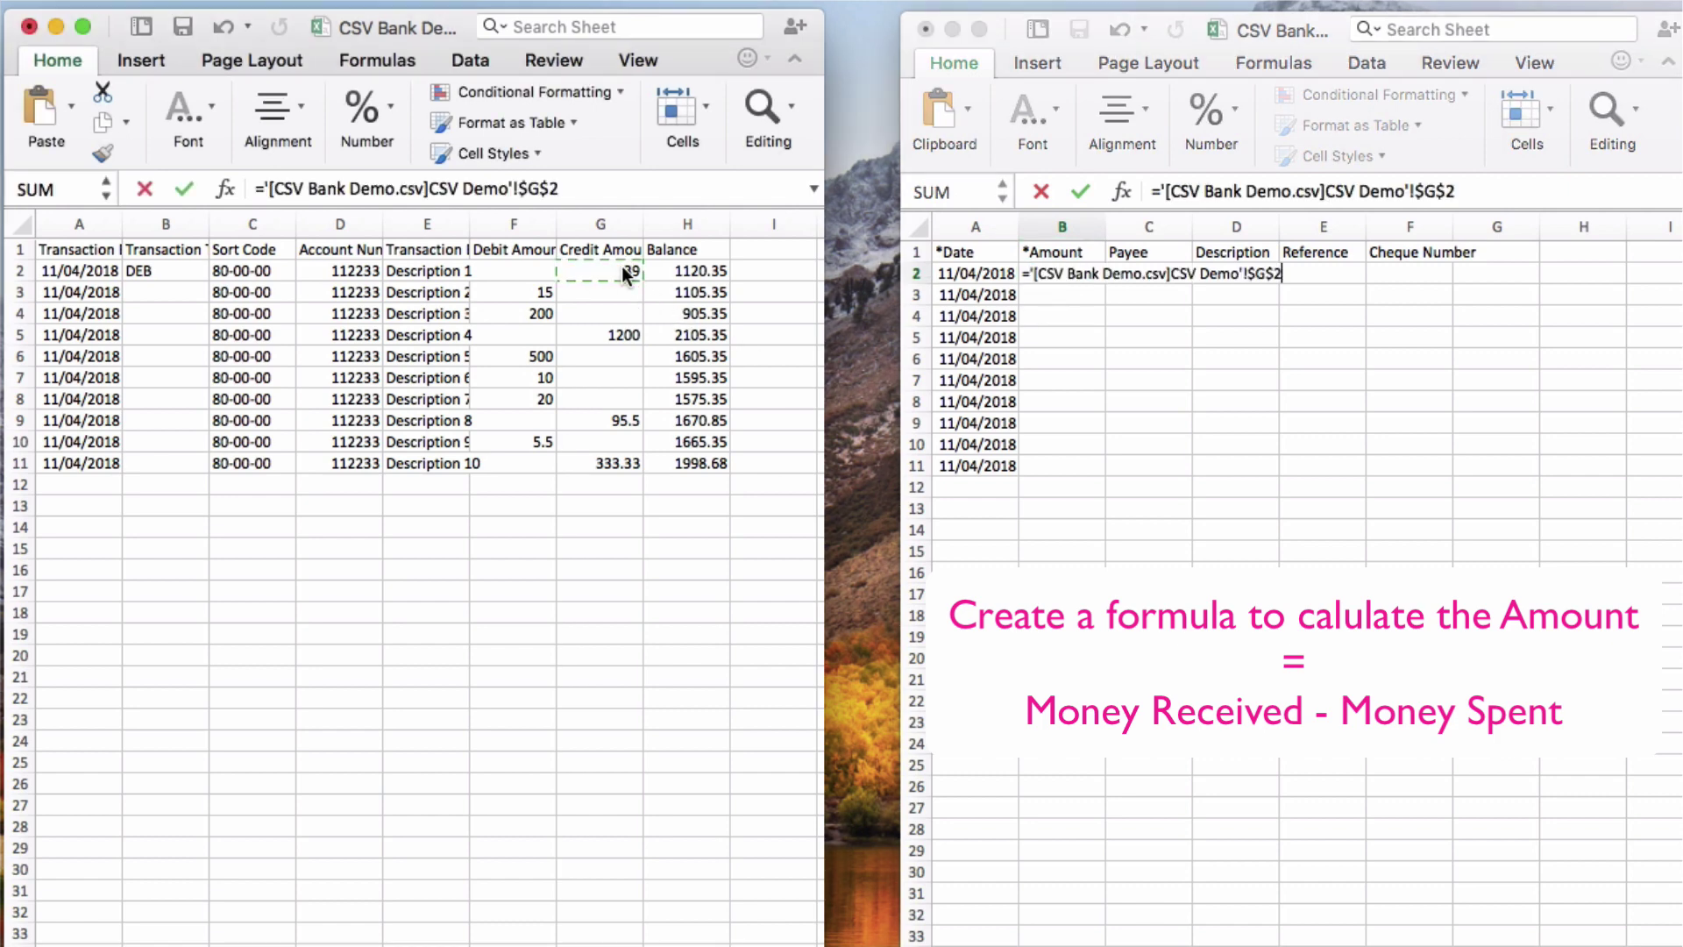
left_click(1460, 191)
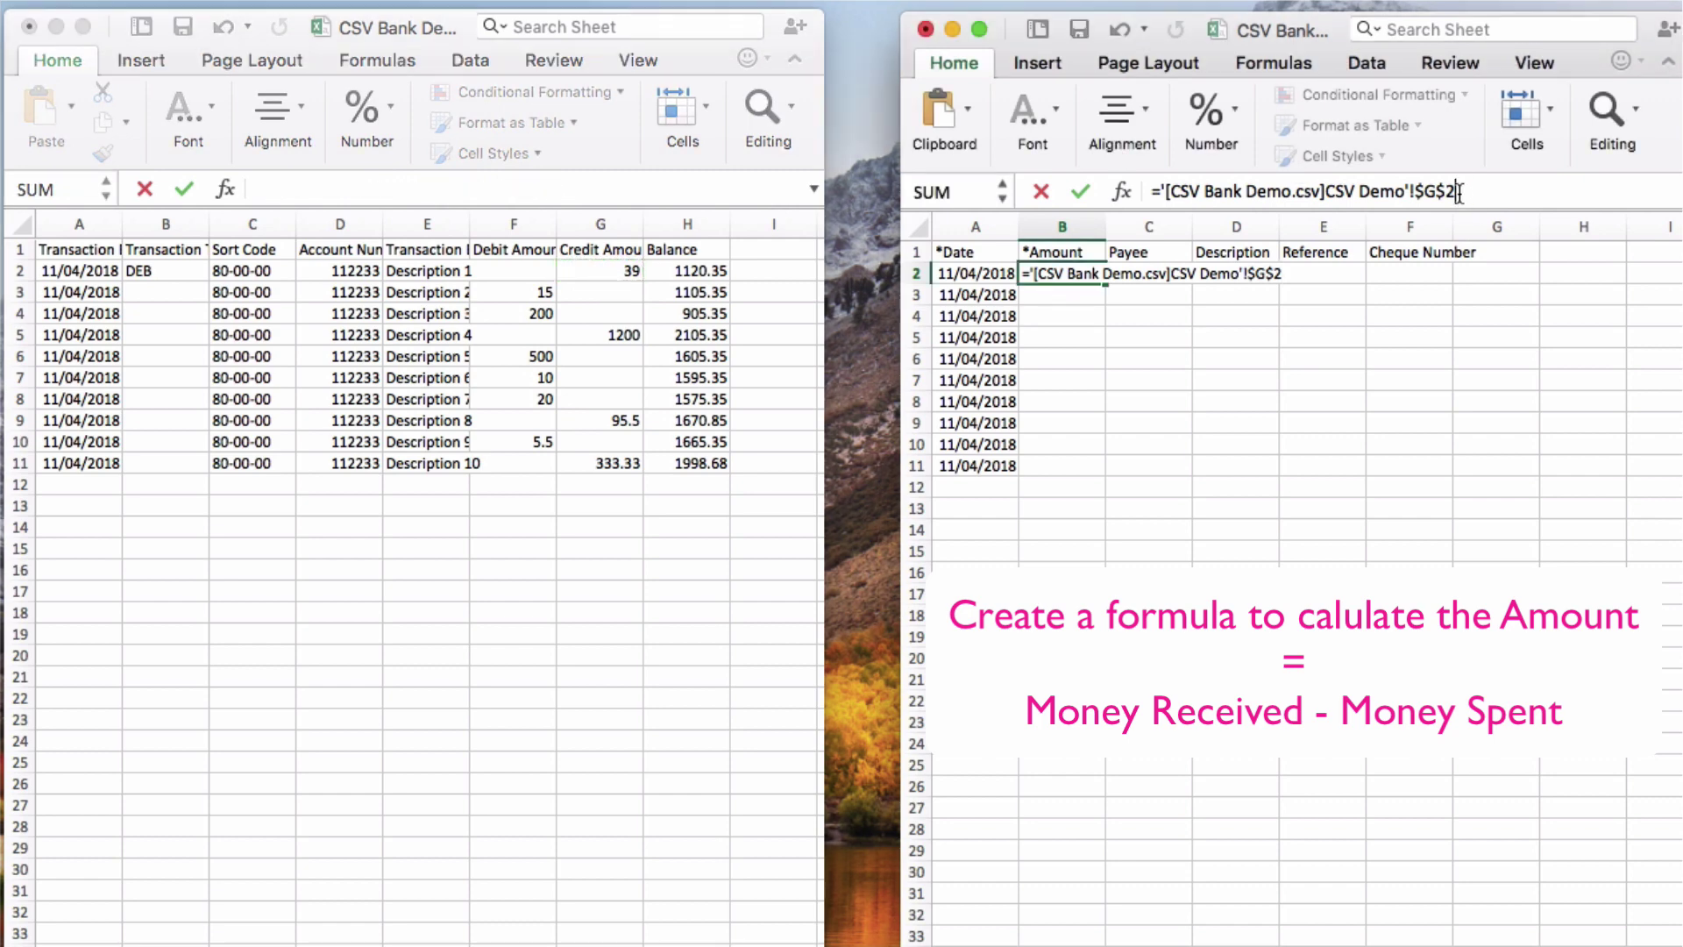
type("-")
left_click(512, 265)
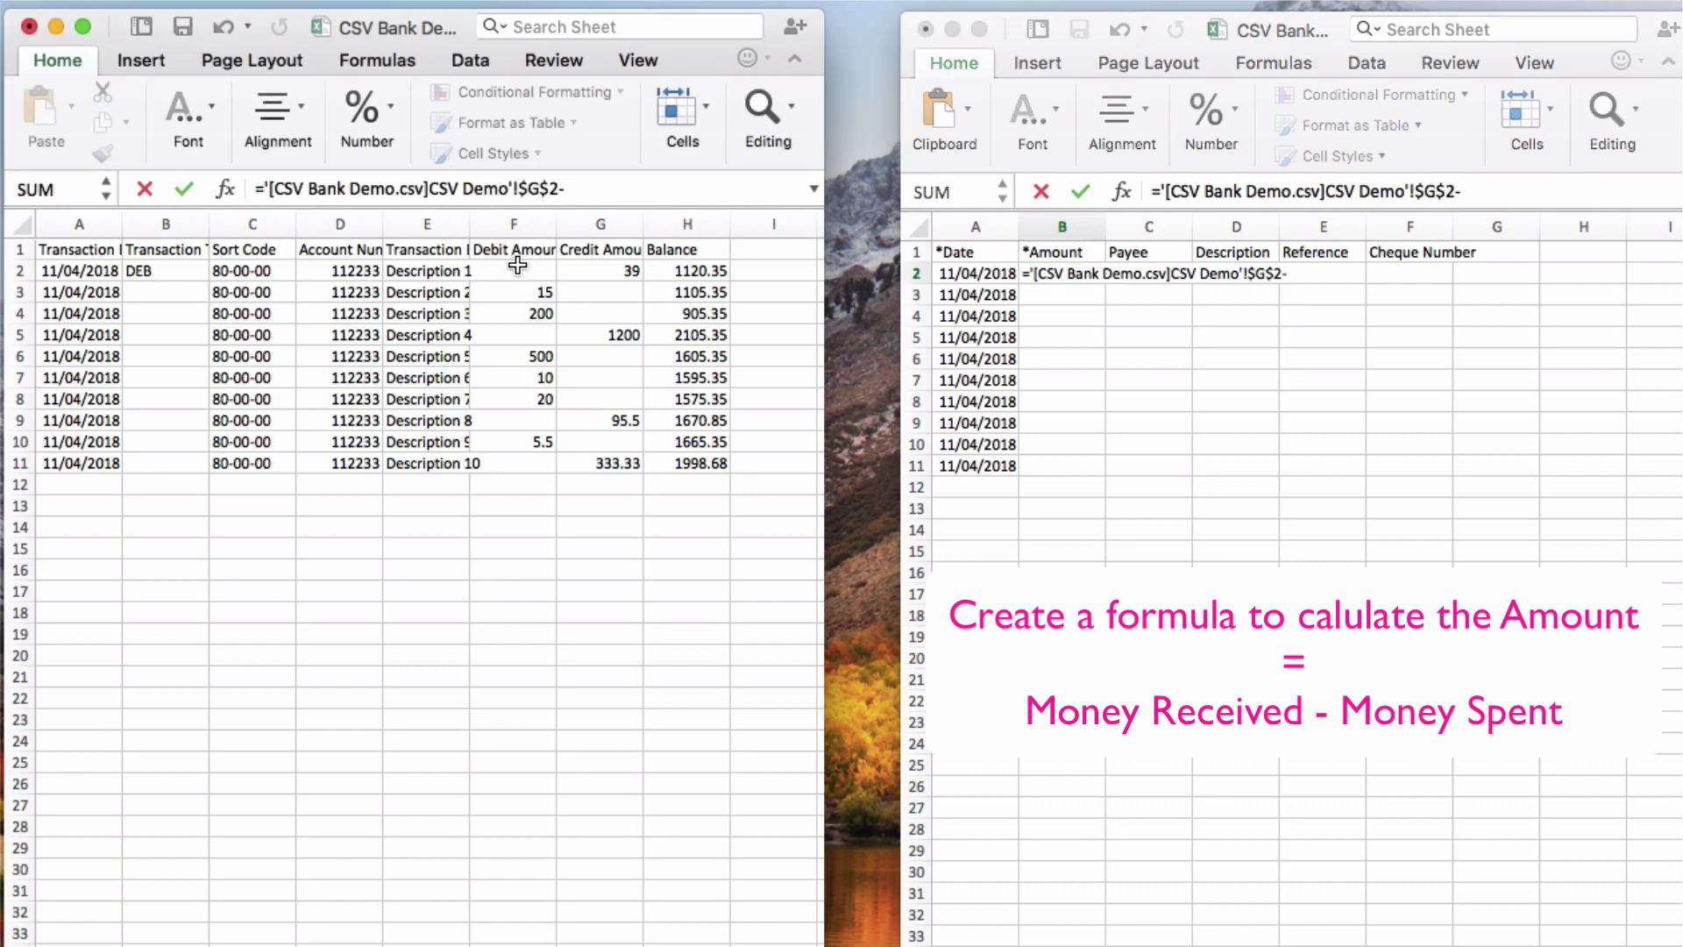
left_click(517, 266)
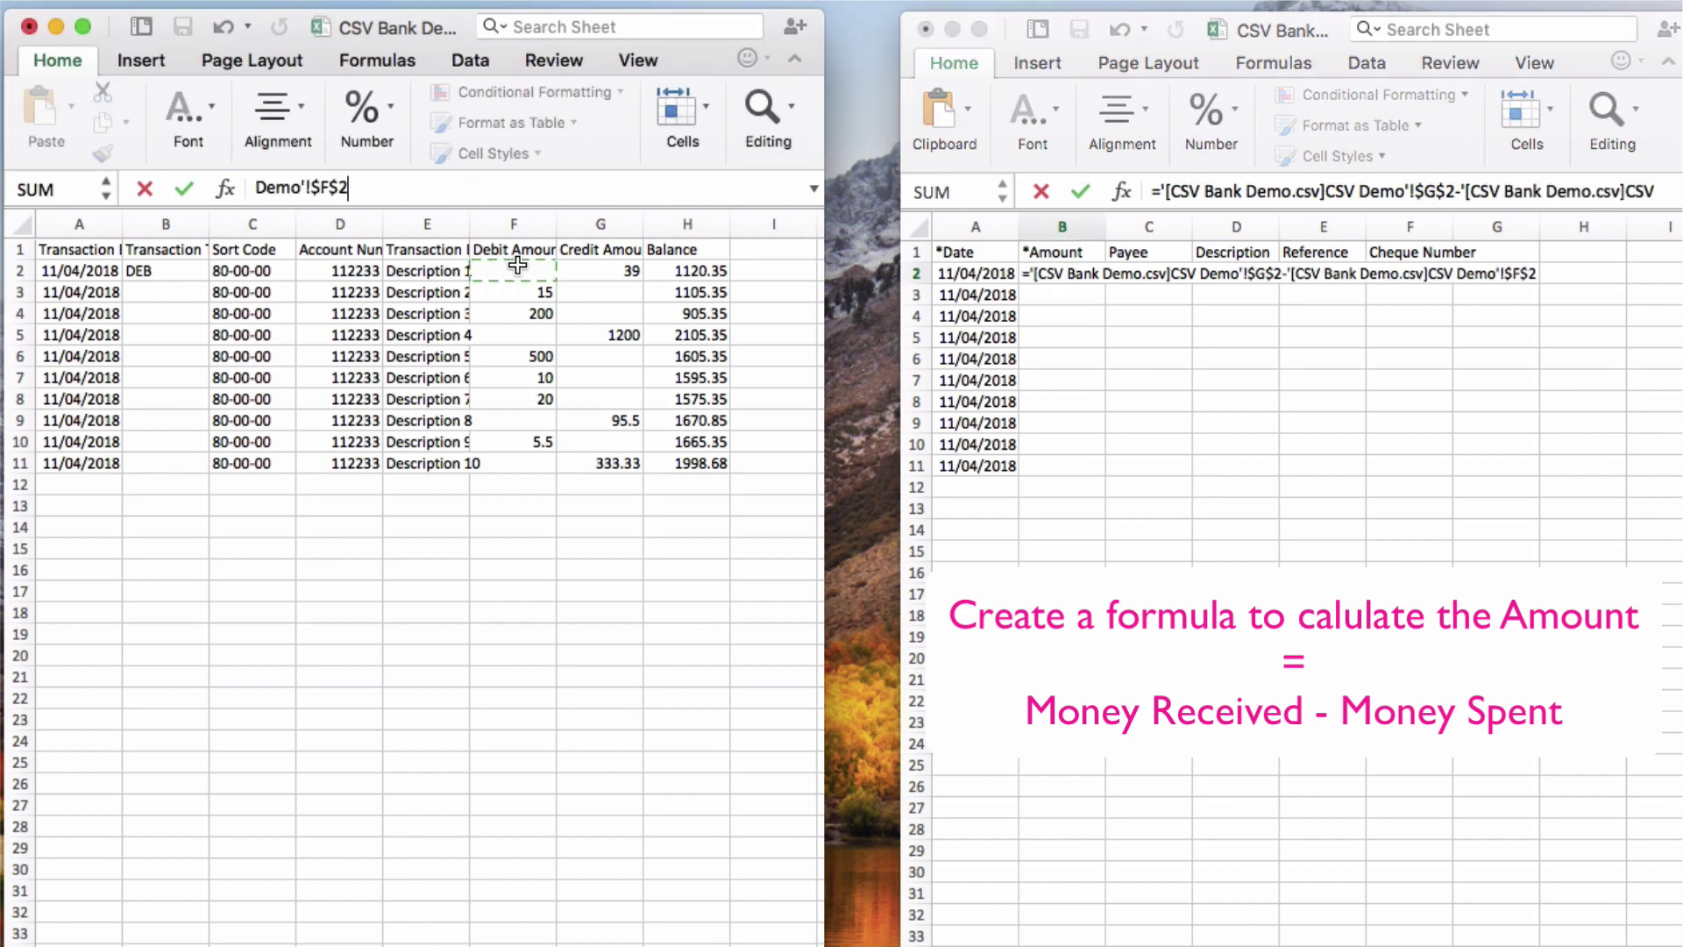
key("Return")
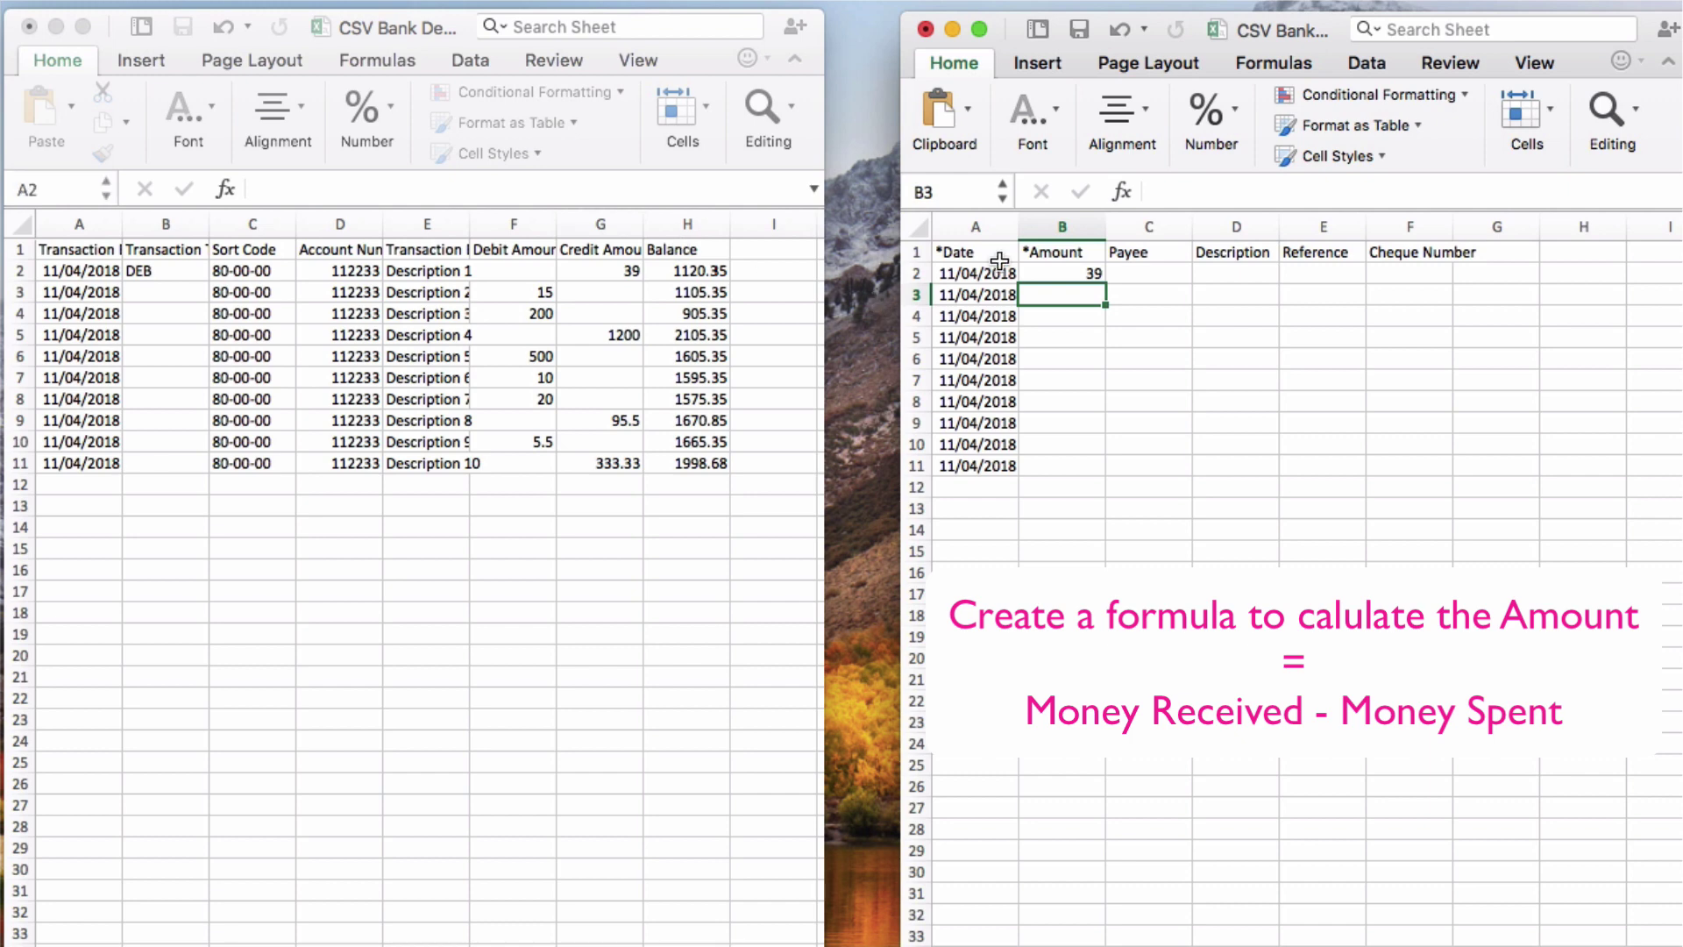
Change the absolute reference $F$2 in B2's formula to the relative reference F2
left_click(1054, 269)
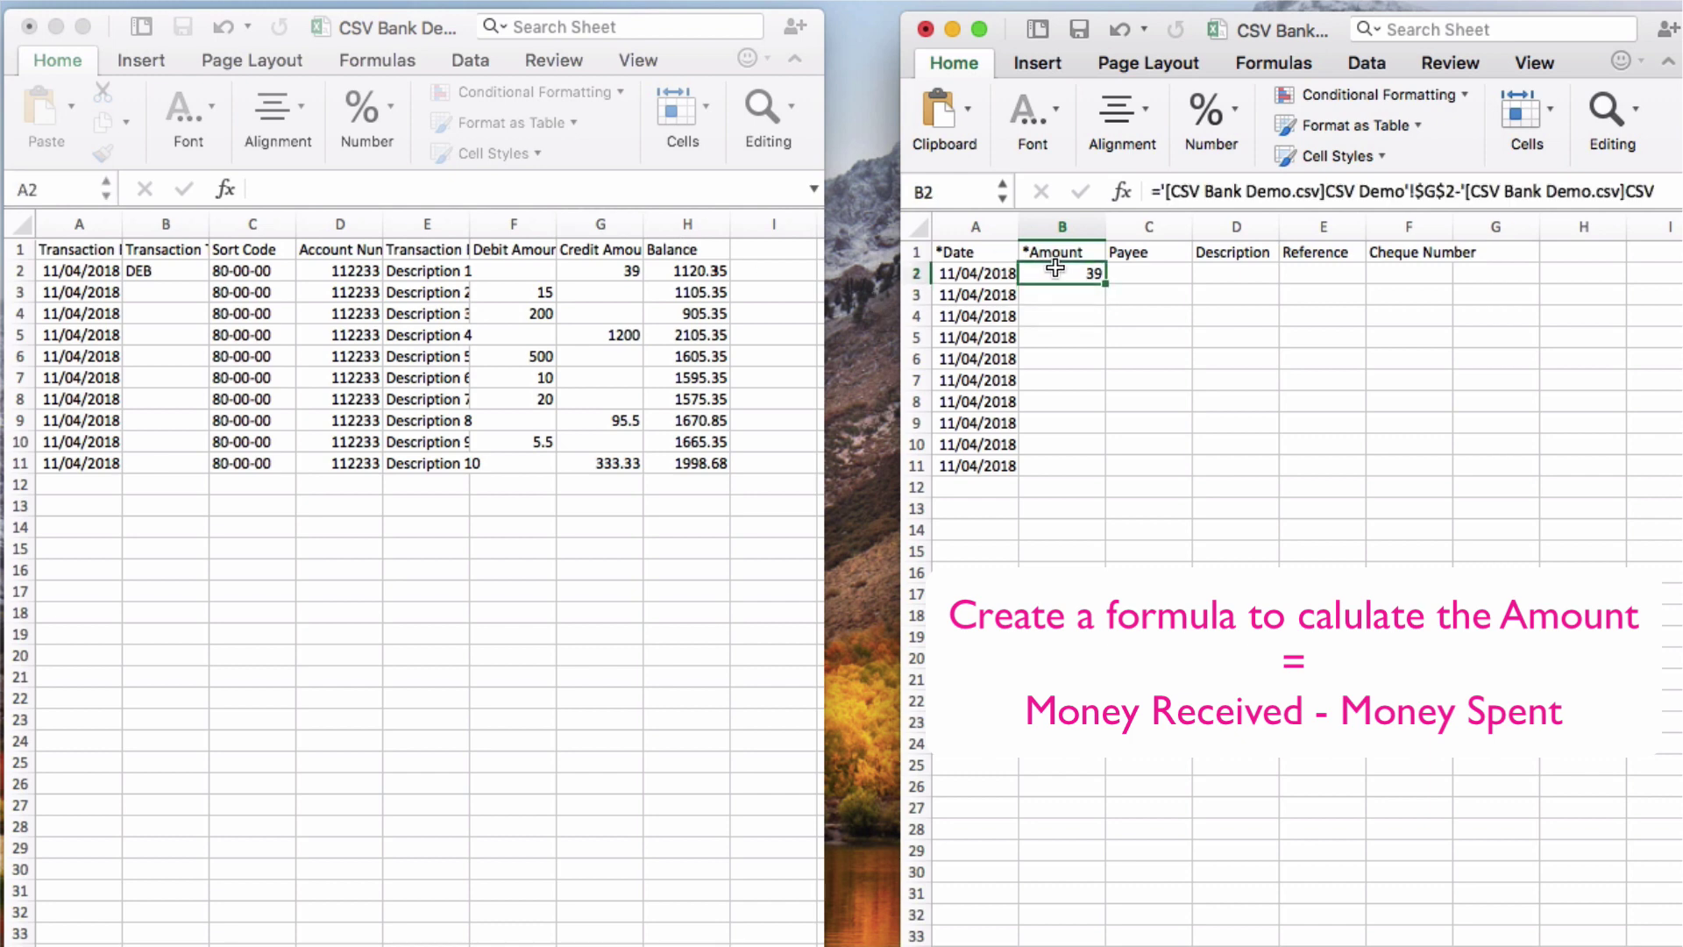
double_click(1053, 269)
key("Home")
key("Right")
key("Right")
key("Right")
key("Right")
key("Right")
key("Right")
key("Right")
key("Right")
key("Right")
key("Right")
key("Right")
key("Right")
key("Right")
key("Right")
key("Right")
key("Right")
key("Right")
key("Right")
key("Right")
key("Right")
key("Right")
key("Right")
key("Right")
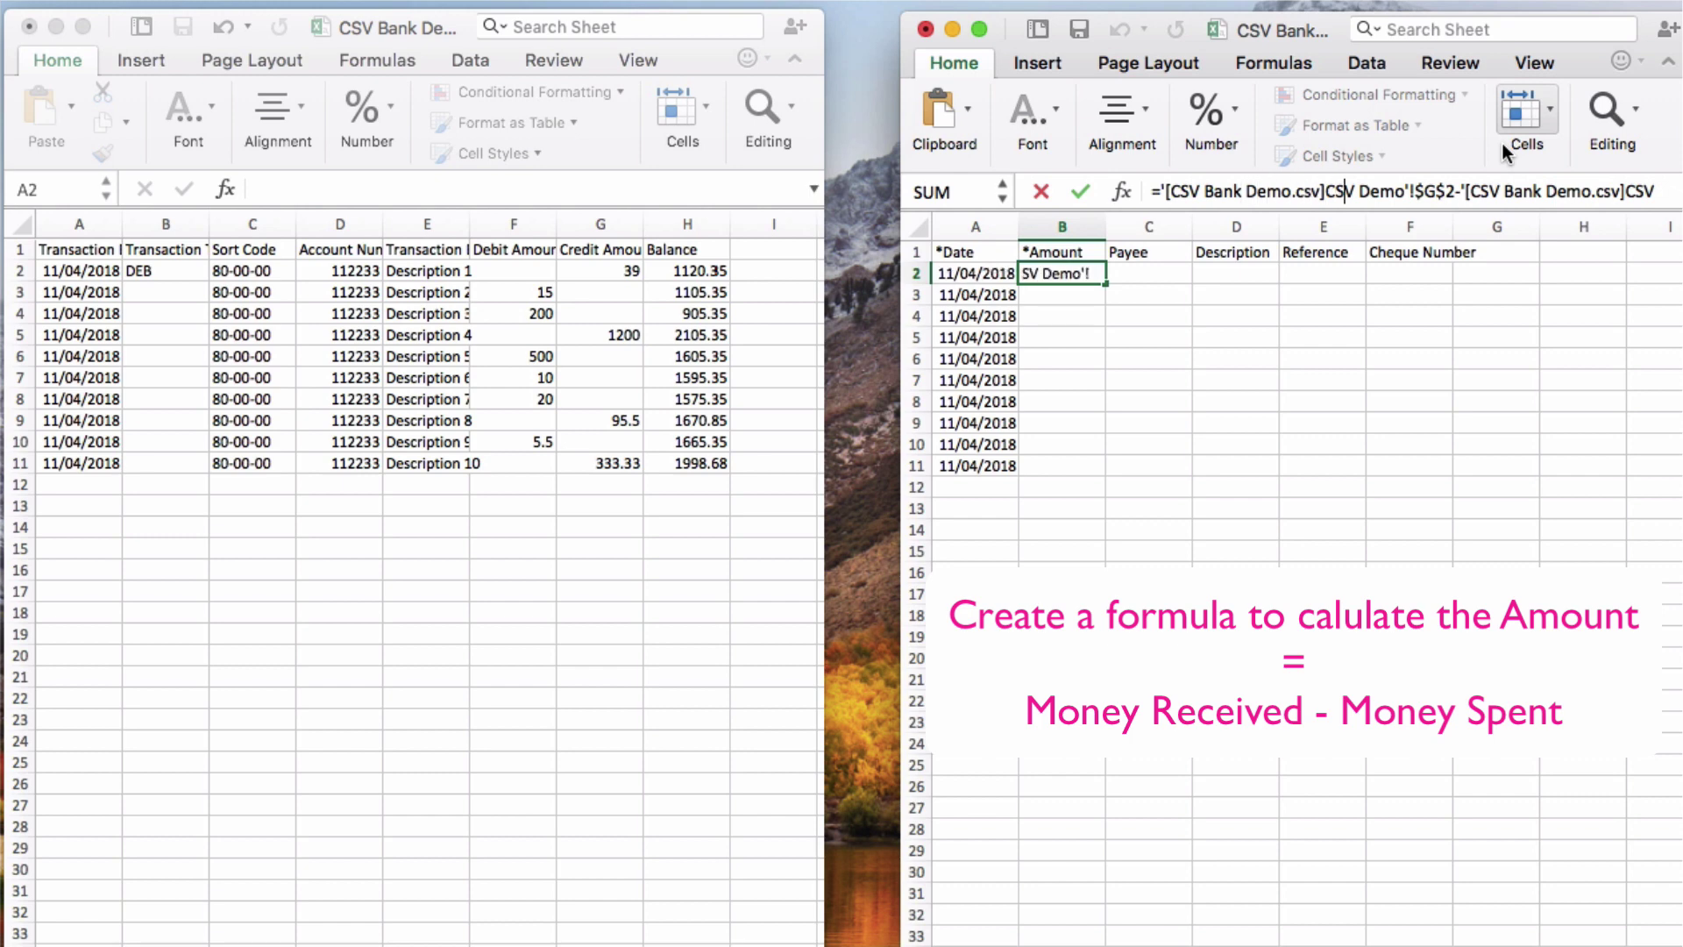
key("Right")
key("Right")
key("Right")
key("Right")
key("Right")
key("Right")
key("Right")
key("Right")
key("Right")
key("Right")
key("Right")
key("Right")
key("Right")
key("Right")
key("Right")
key("Right")
key("Right")
key("Right")
key("Right")
key("Right")
key("Right")
key("Right")
key("Right")
key("Right")
key("Right")
key("Right")
key("Right")
key("Right")
key("Right")
key("Right")
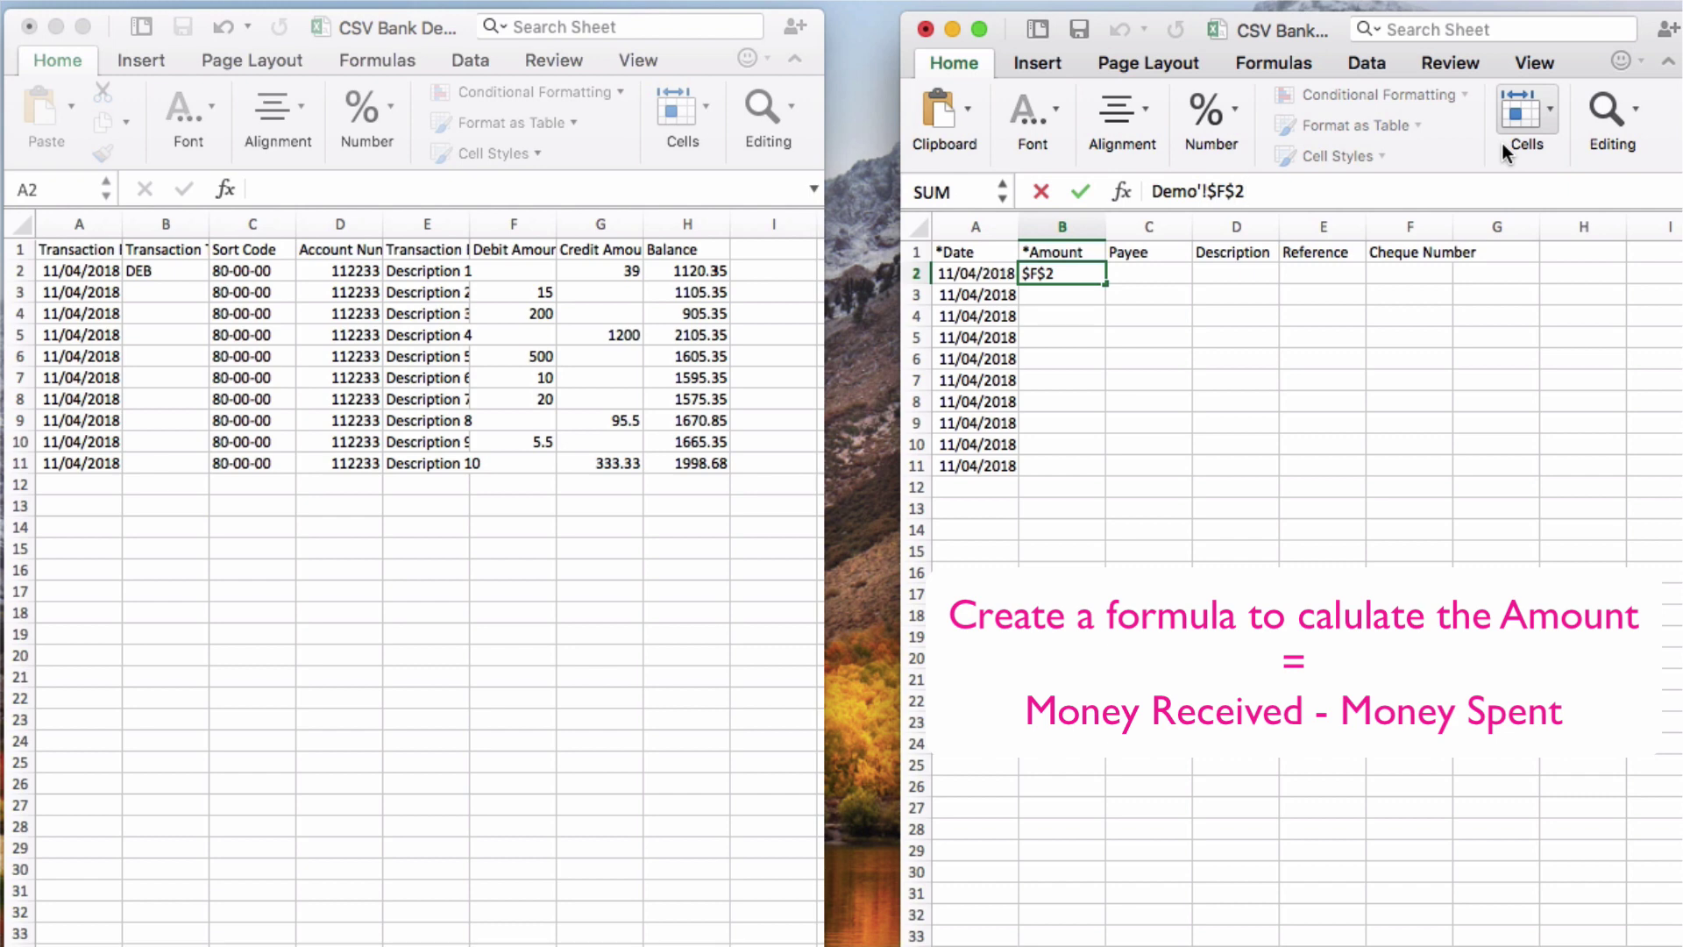
key("Left")
key("BackSpace")
key("Left")
key("Delete")
type("G$")
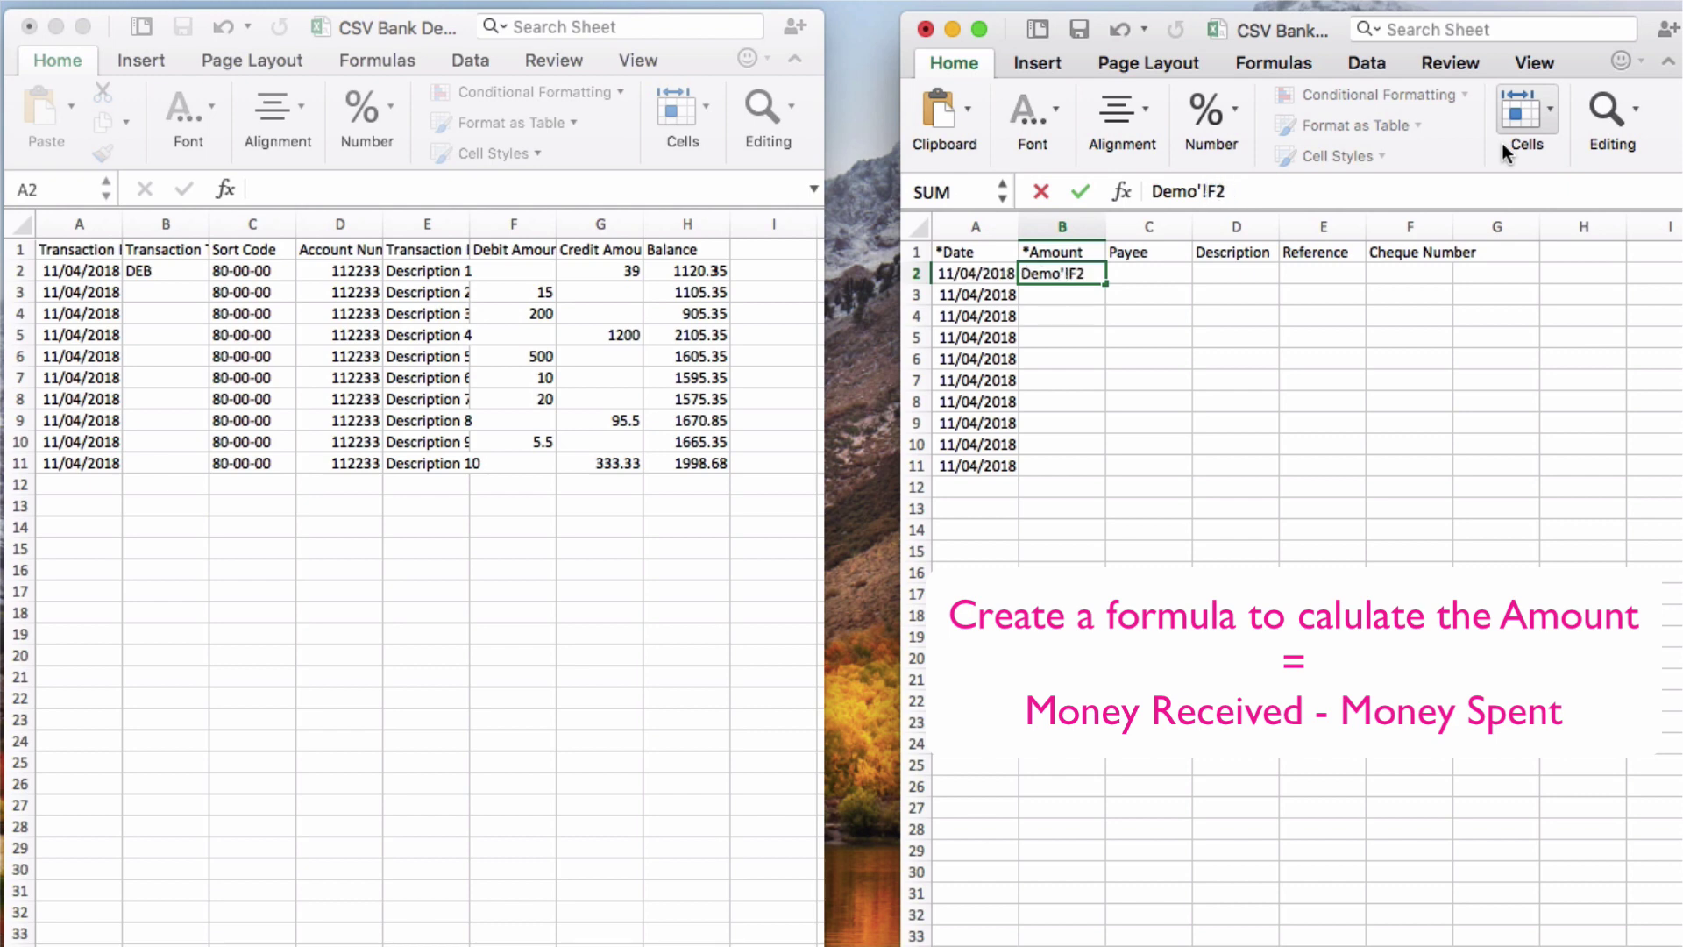
Change the absolute reference $G$2 in B2's formula to the relative reference G2 and accept the formula
key("End")
type("-'[CSV Bank Demo.csv]CSV")
key("Left")
key("Left")
key("Left")
key("Left")
key("Left")
key("Left")
key("Left")
key("Left")
key("Left")
key("Left")
key("Left")
key("Left")
key("Left")
key("Left")
key("Left")
key("Left")
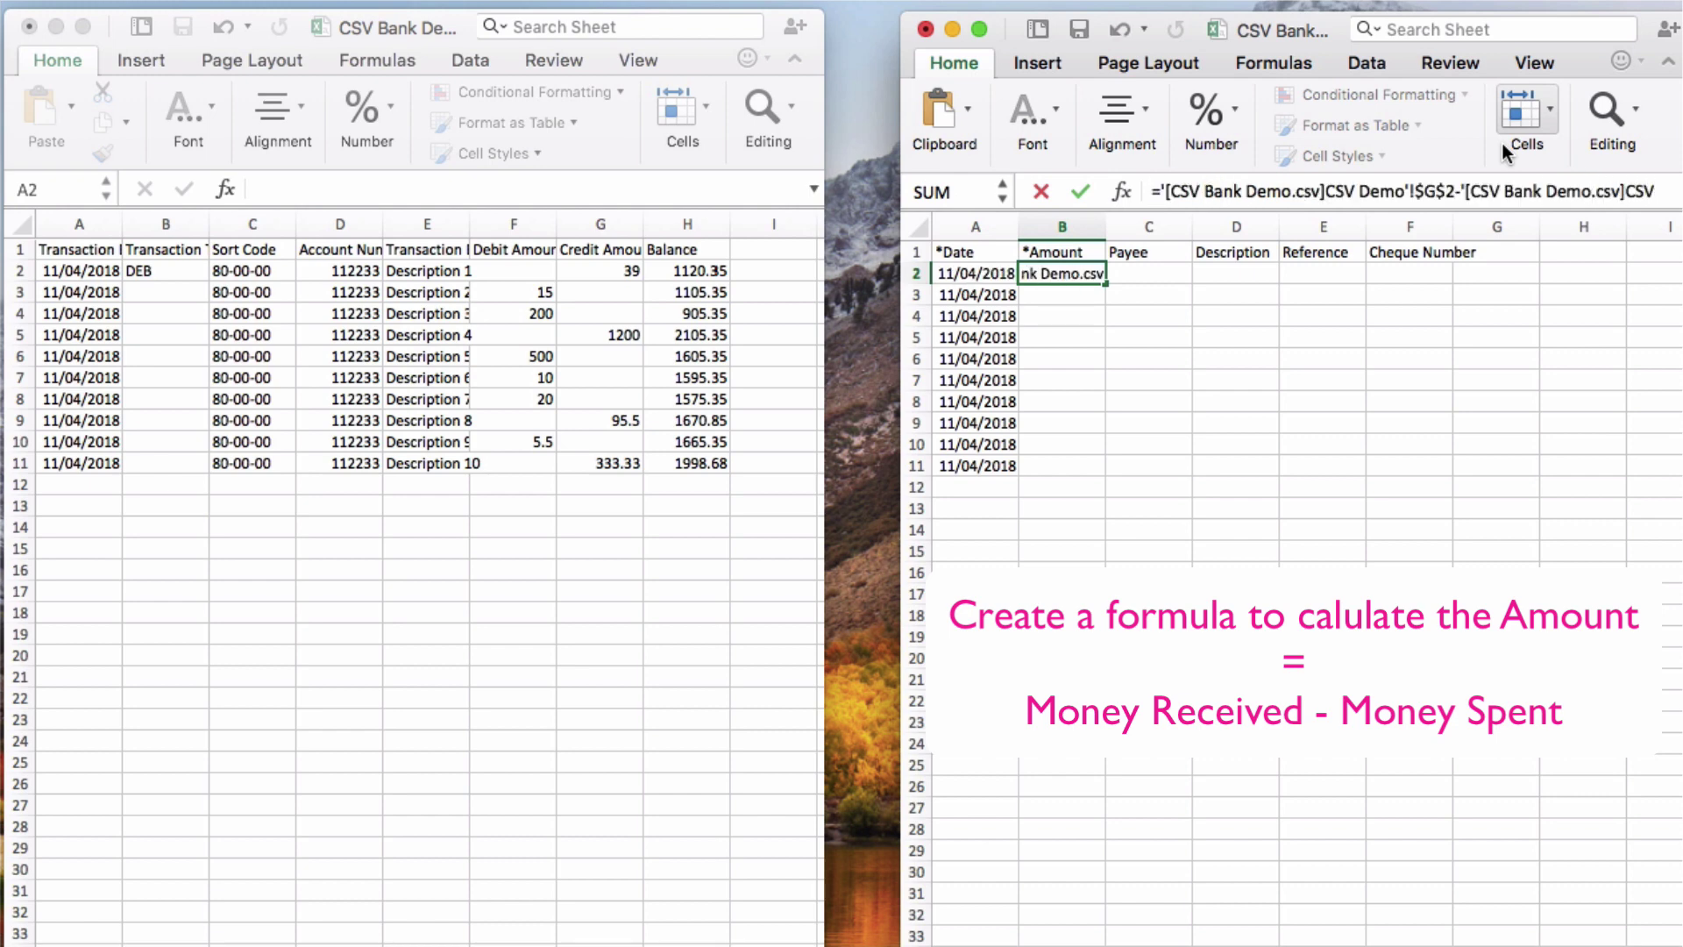
key("Left")
key("Left")
key("Left")
key("Left")
key("Left")
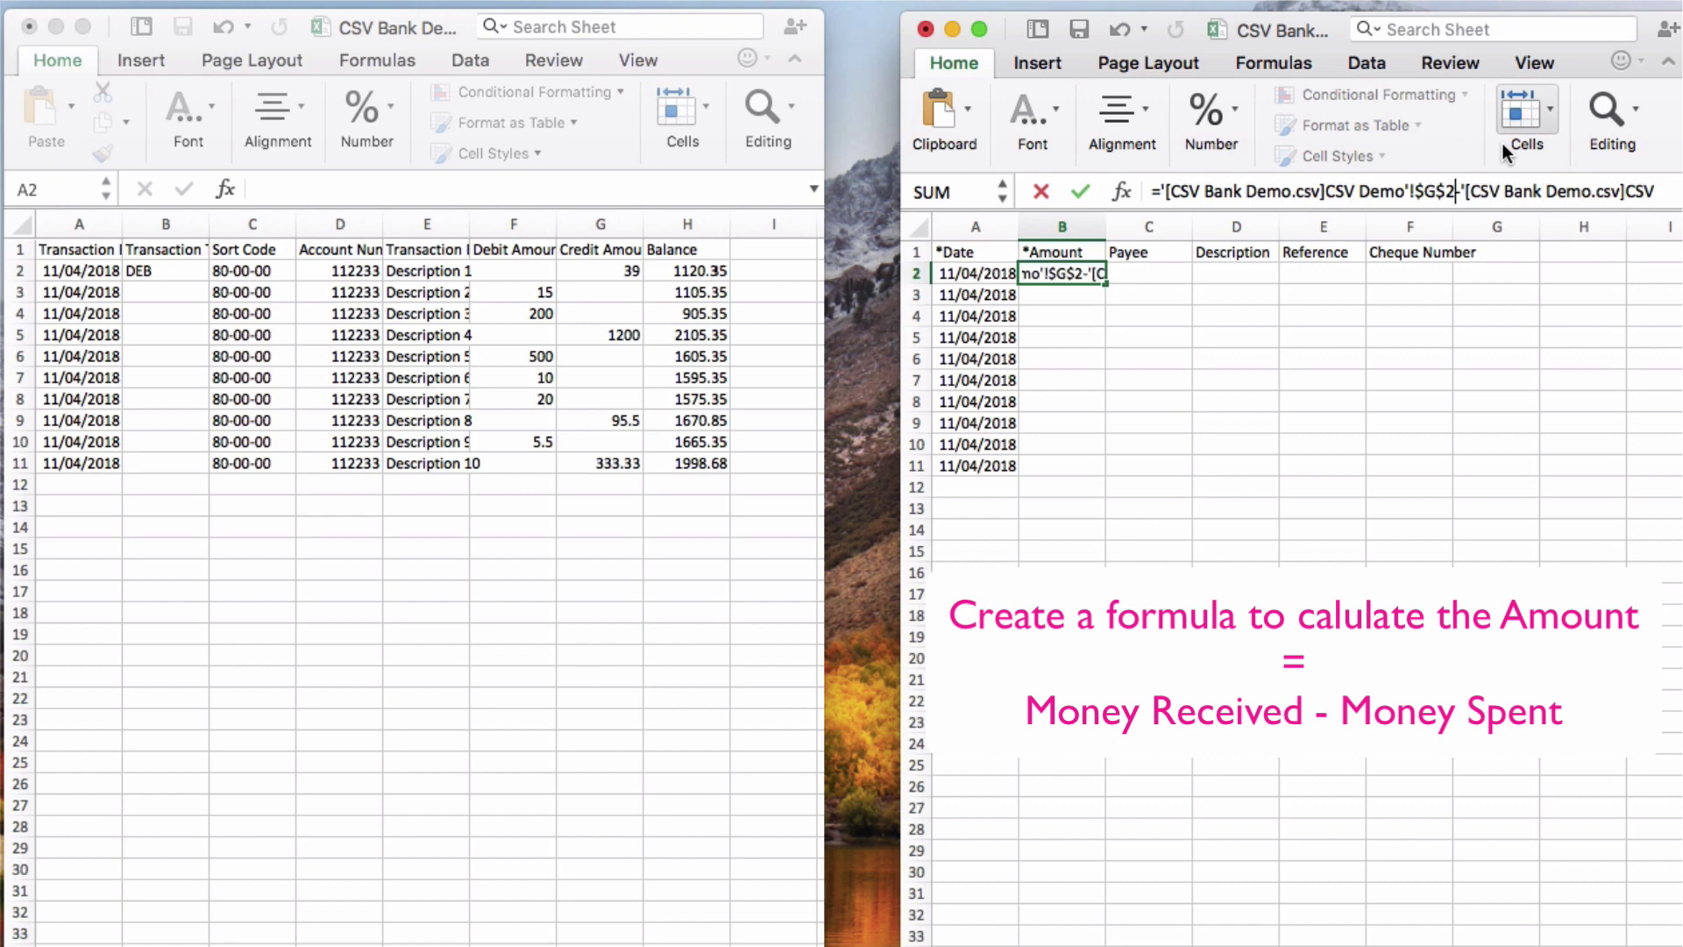
key("BackSpace")
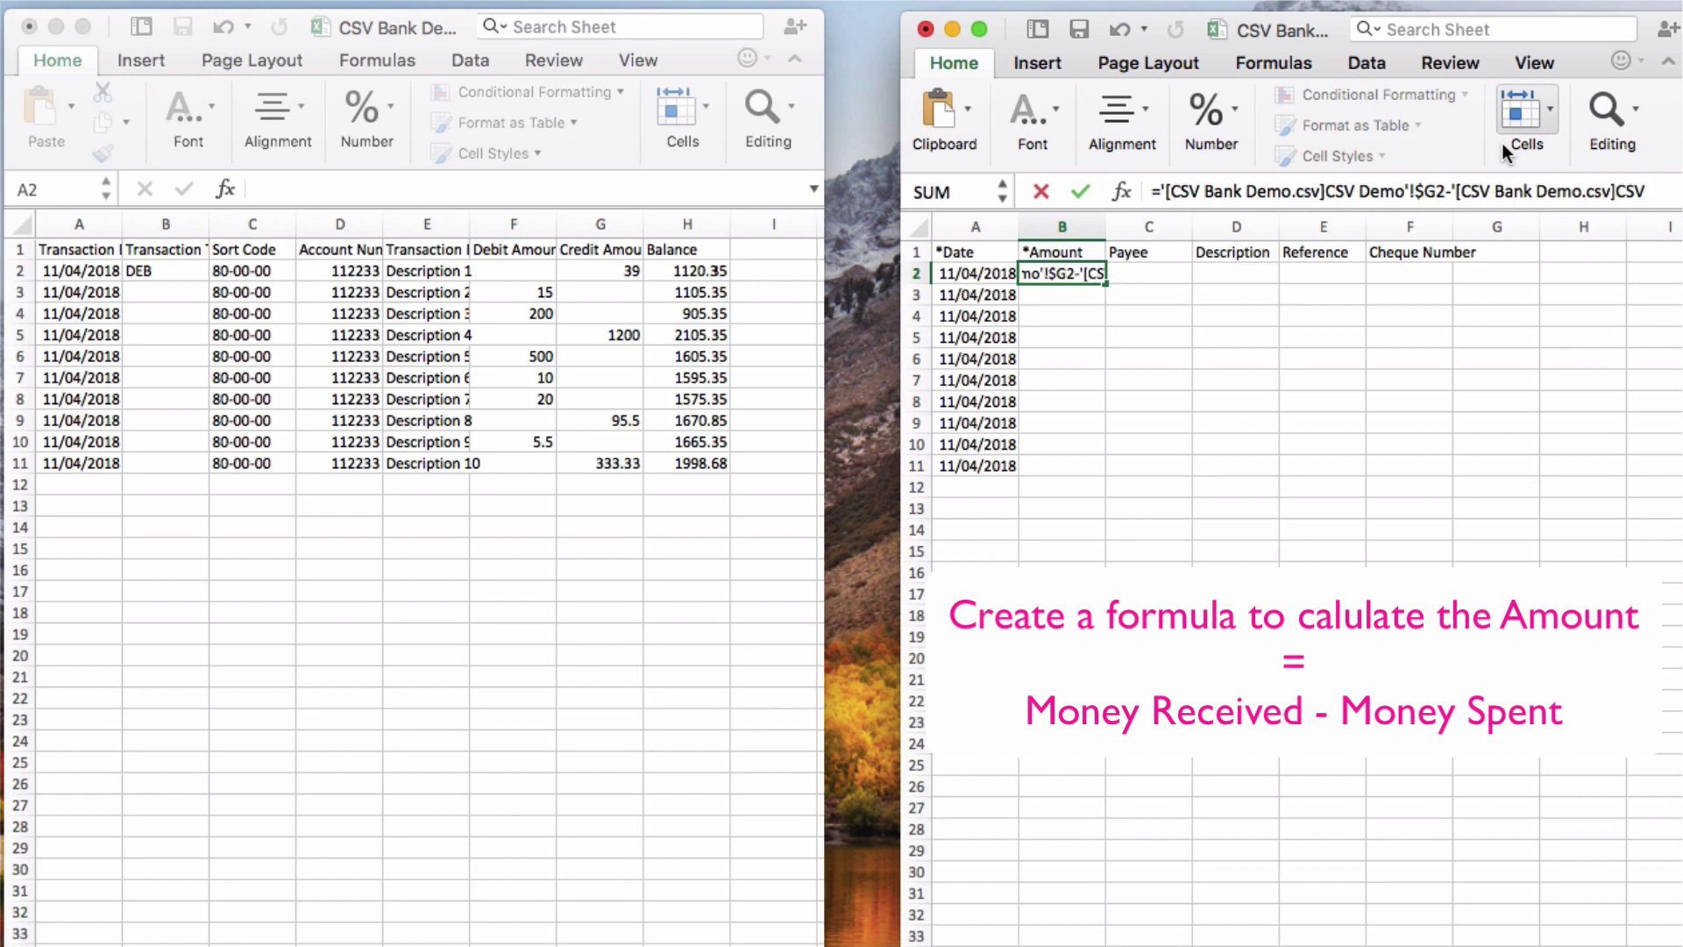
key("Left")
key("BackSpace")
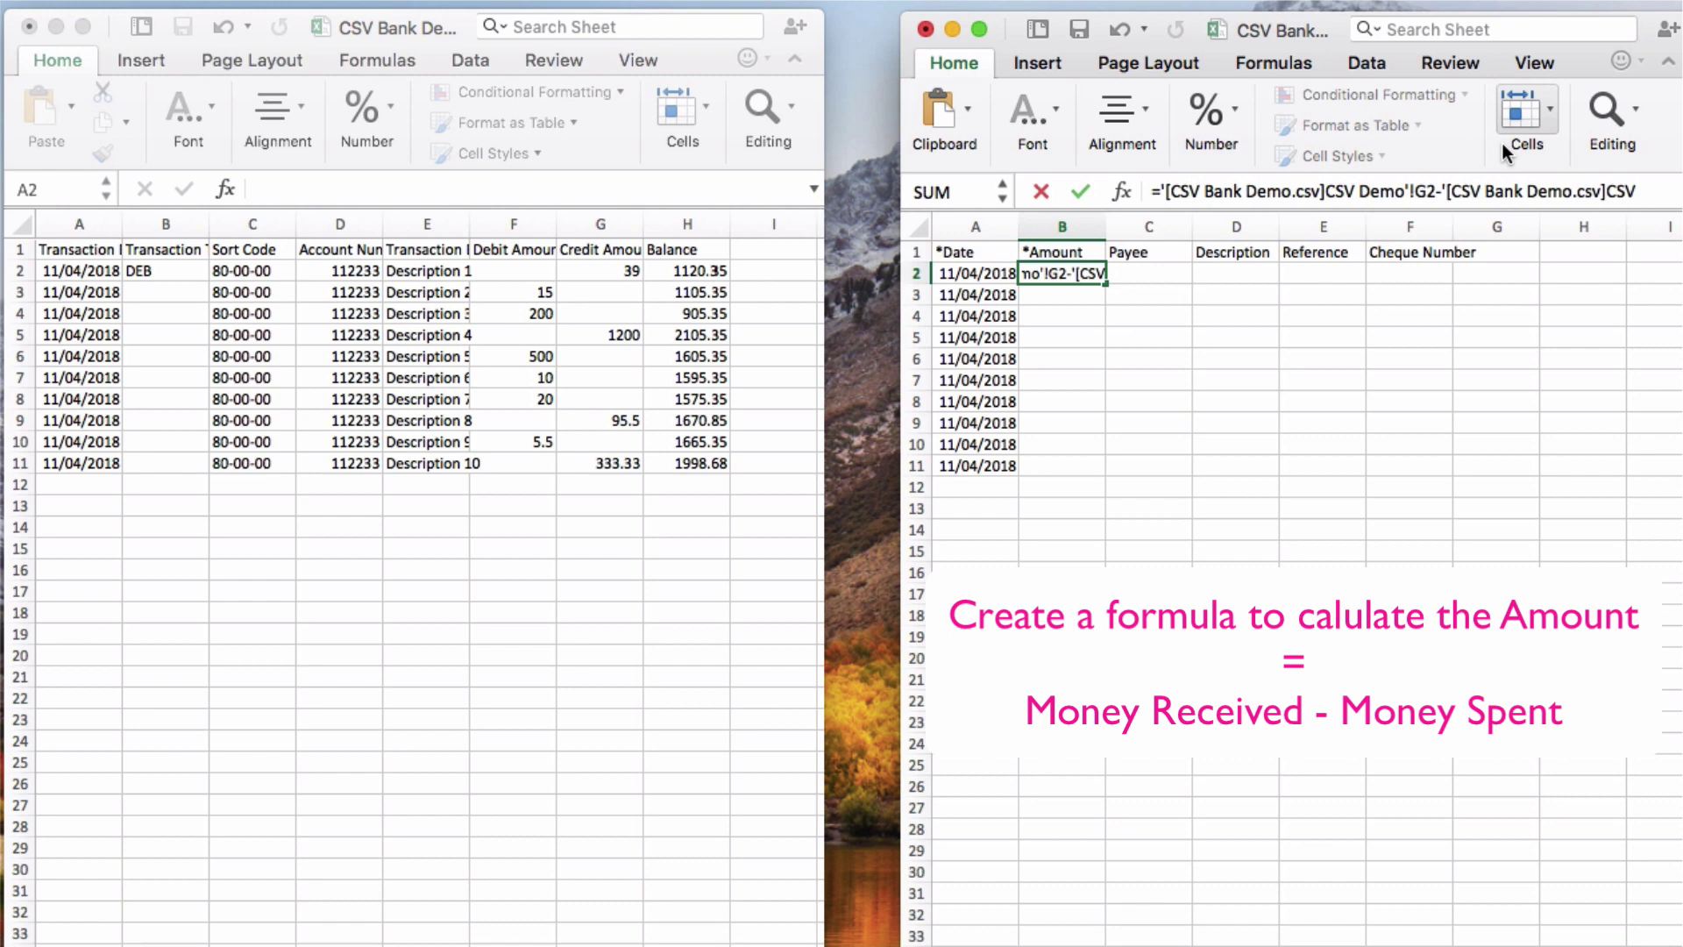
key("Return")
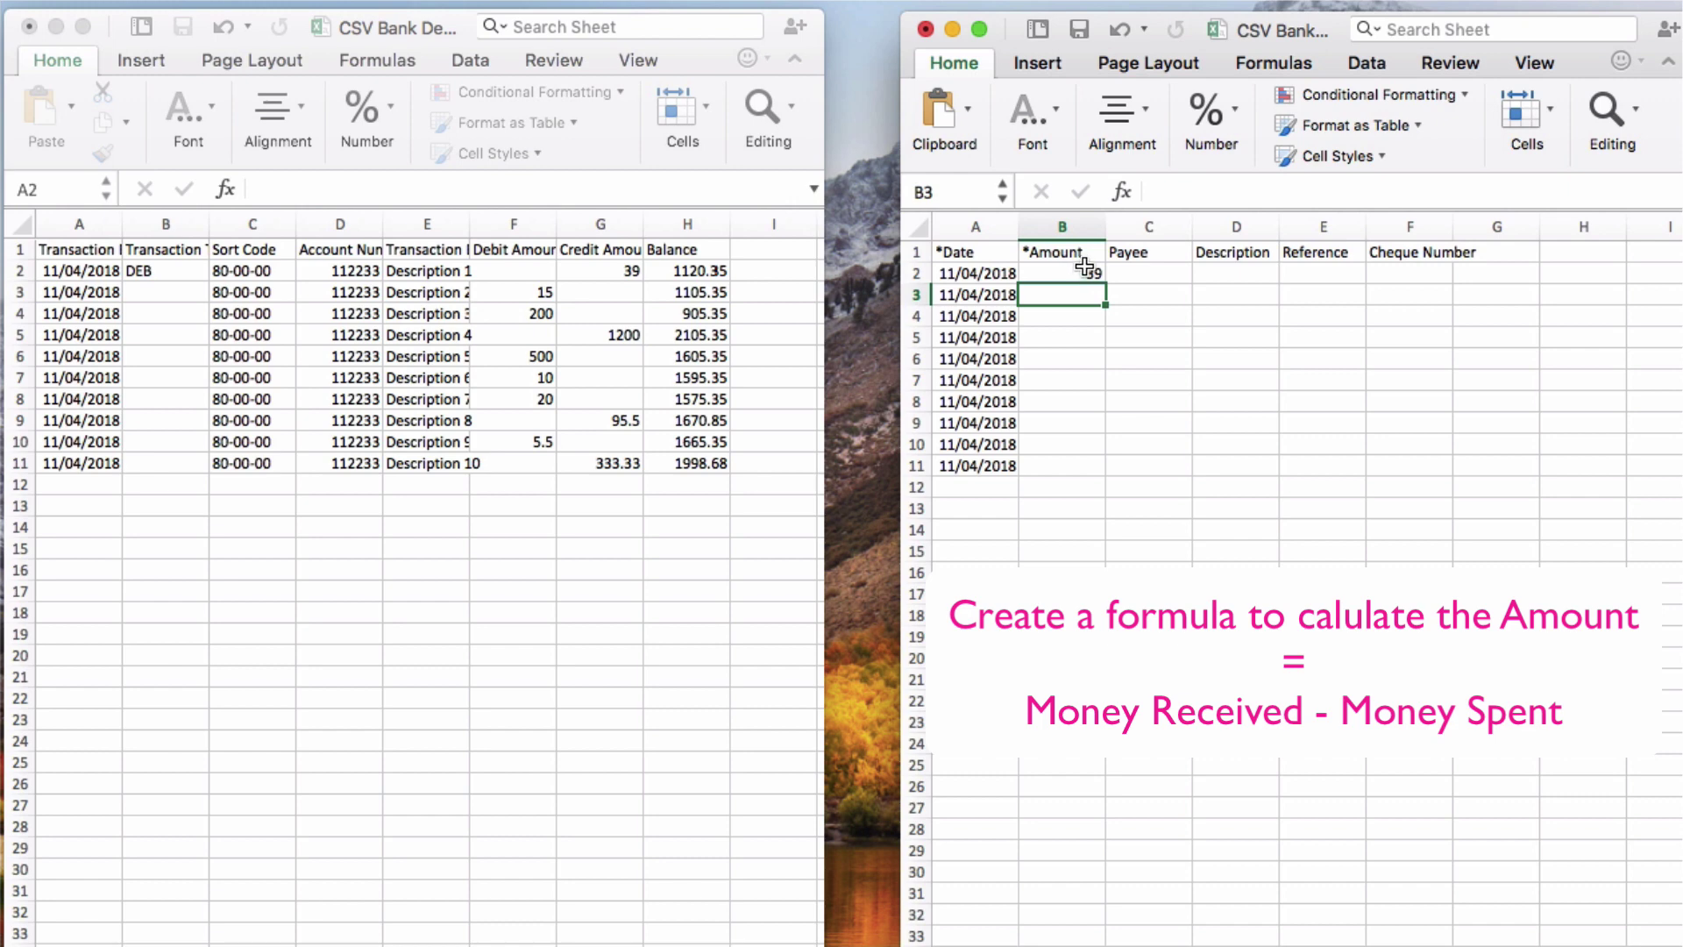
Fill the Amount formula from B2 down to B11 in the template
left_click(1080, 275)
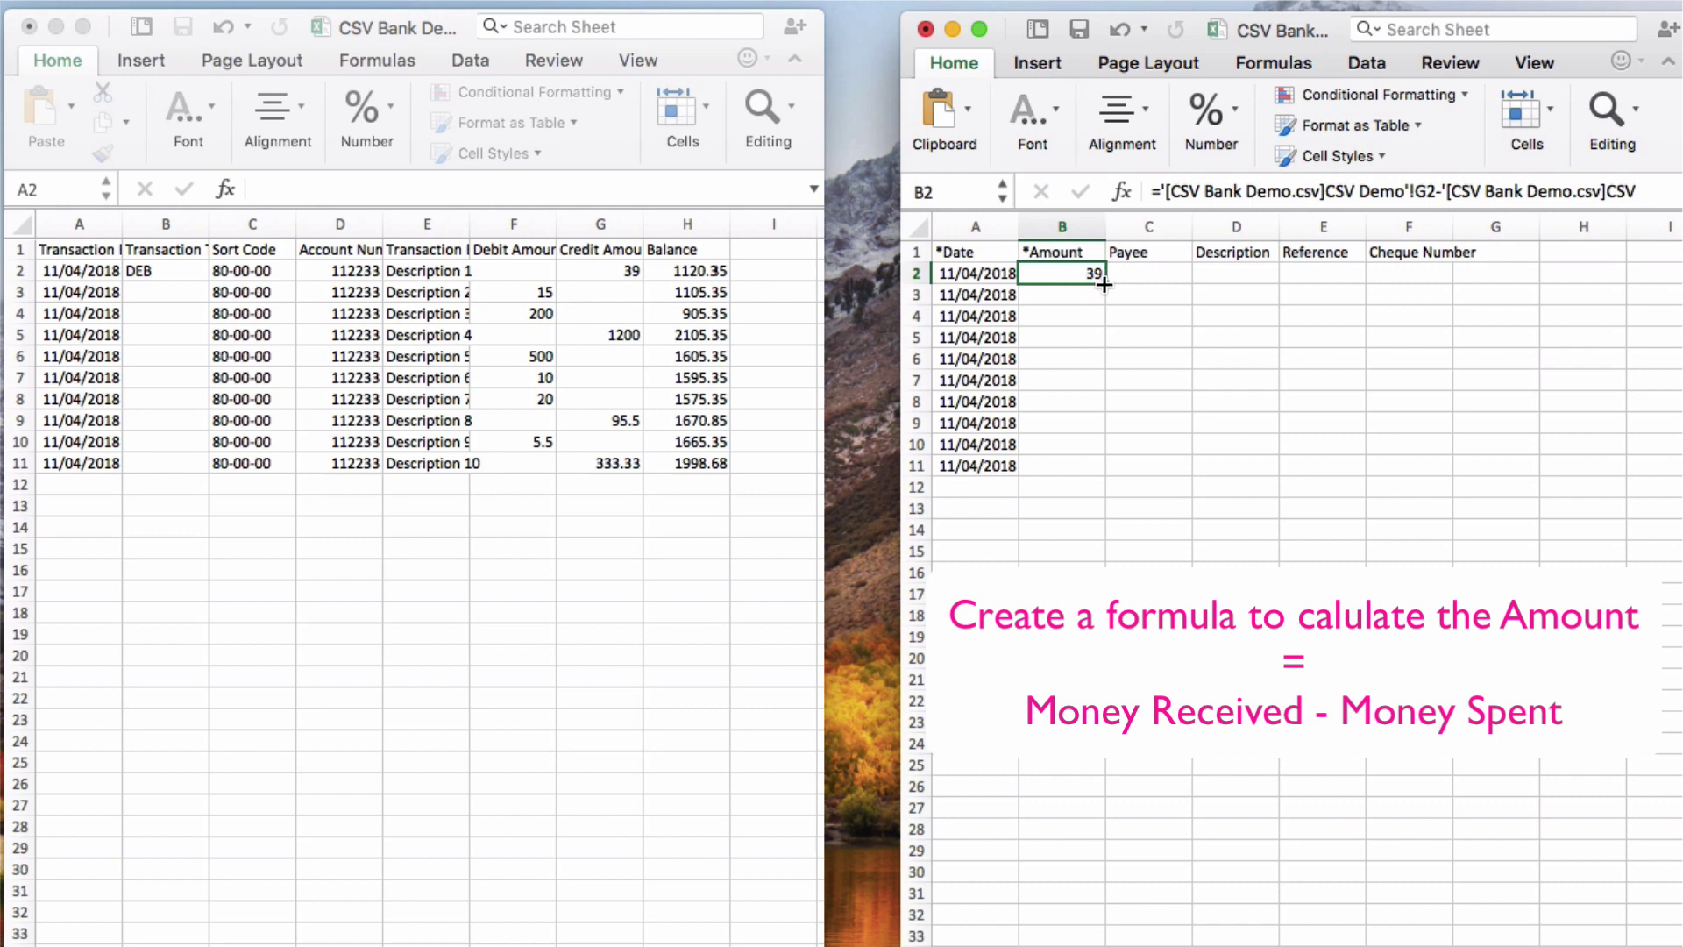
left_click_drag(1101, 281, 1111, 466)
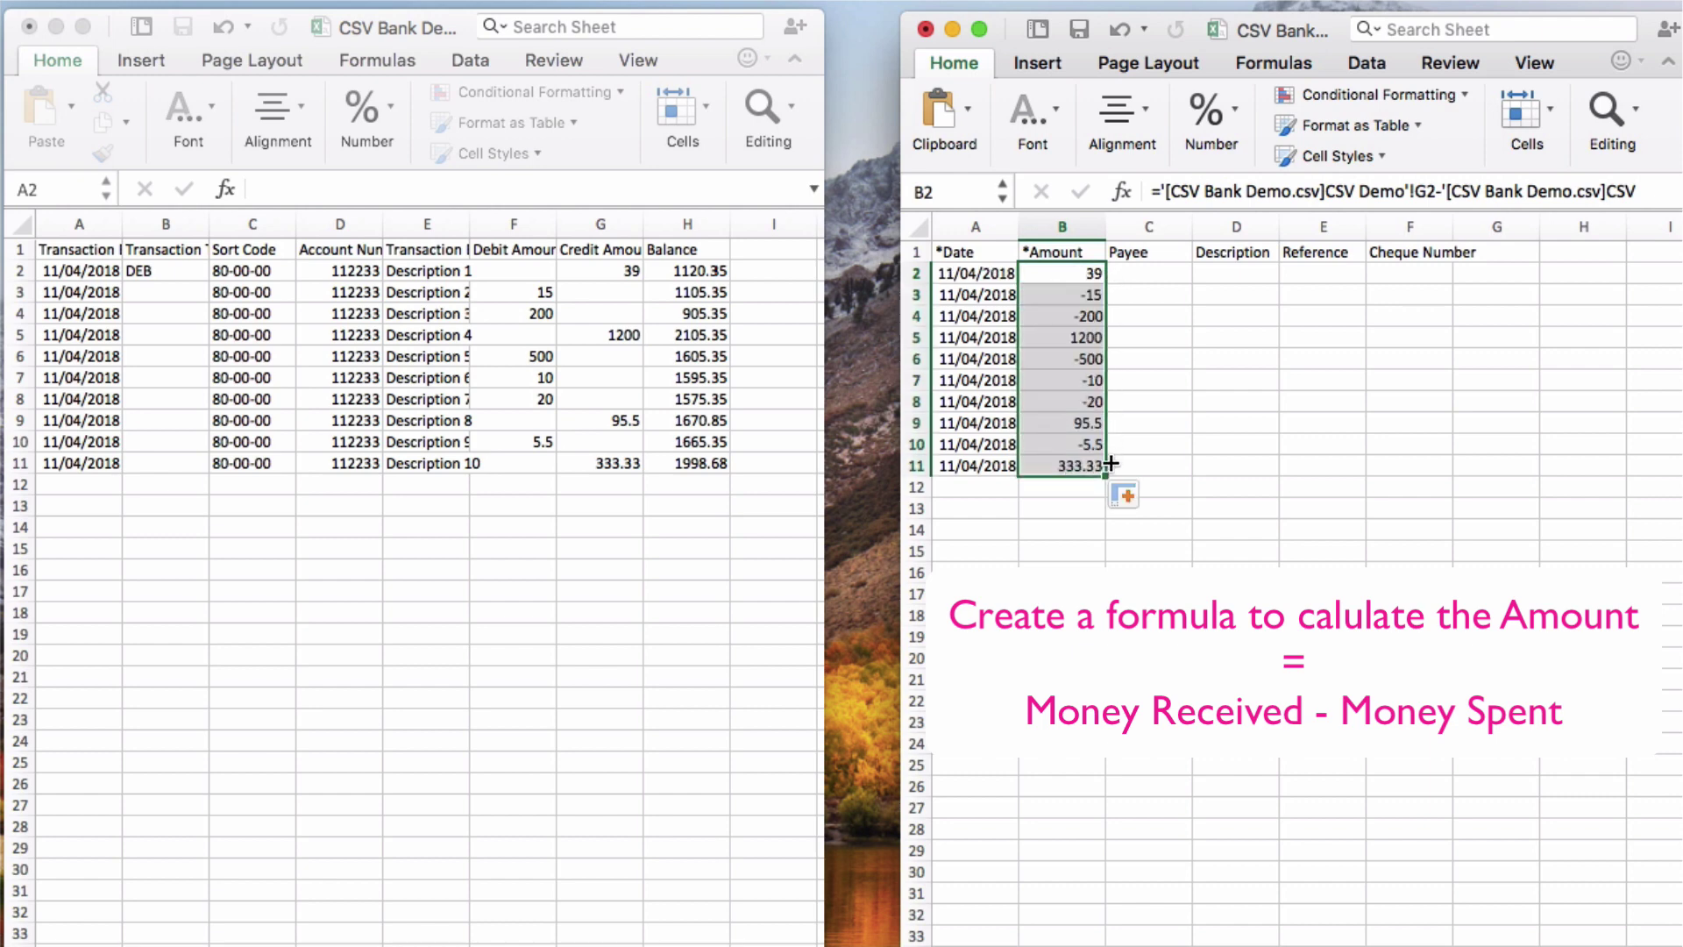
left_click(1058, 552)
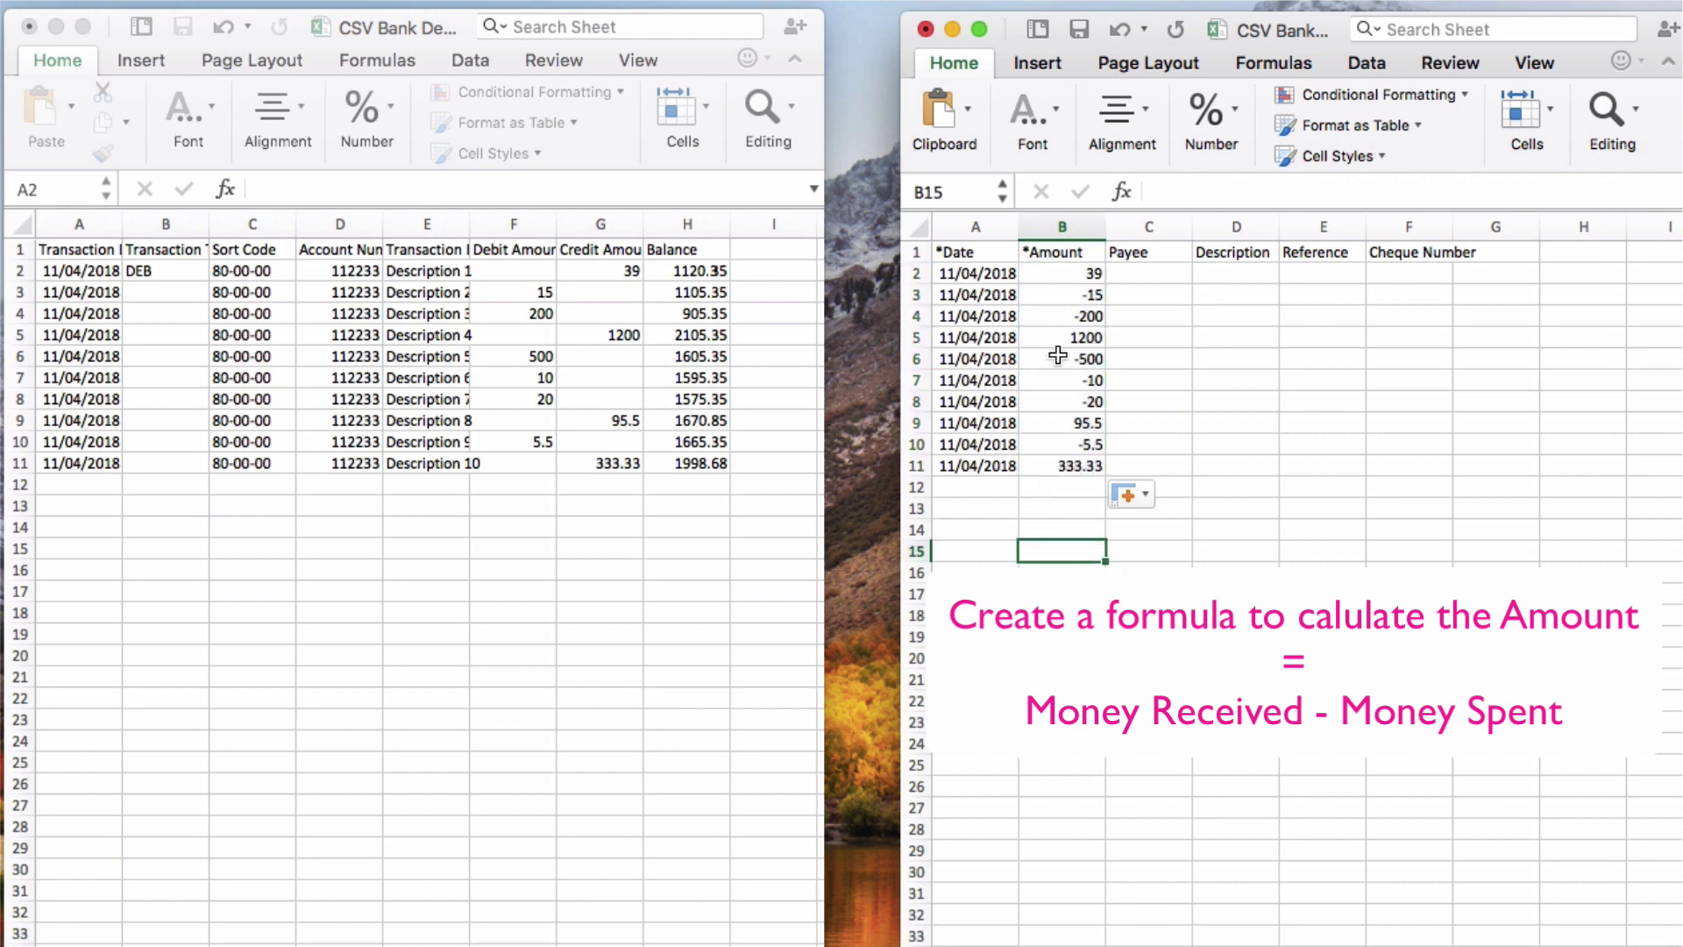
left_click(1070, 276)
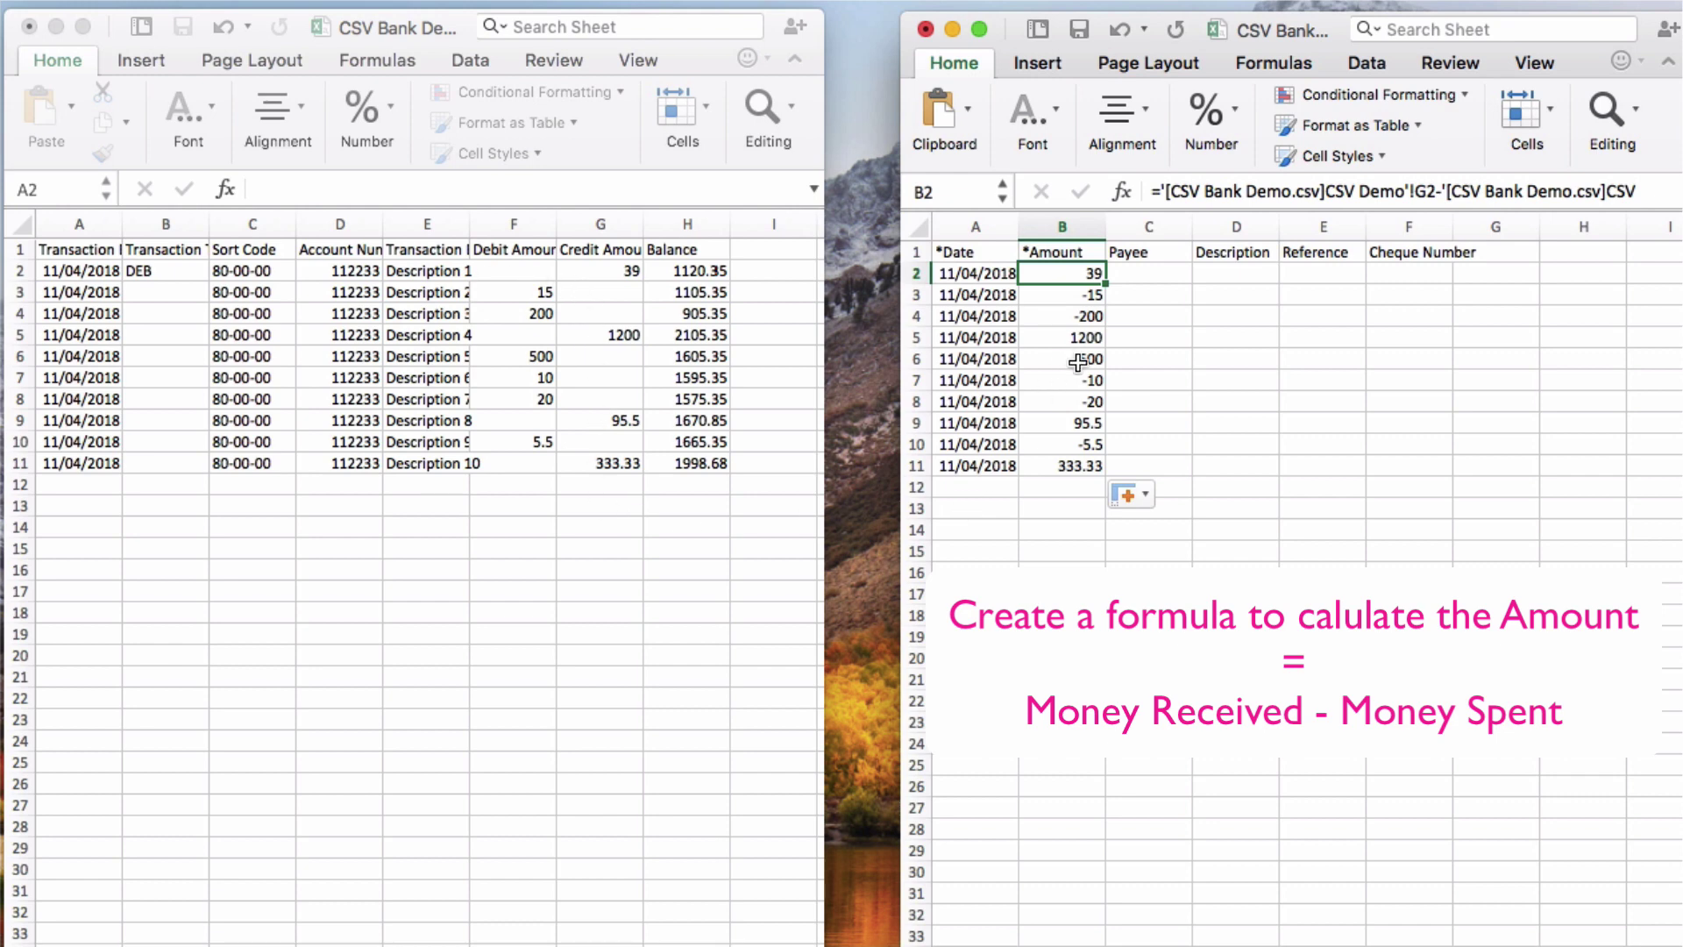
left_click(1152, 274)
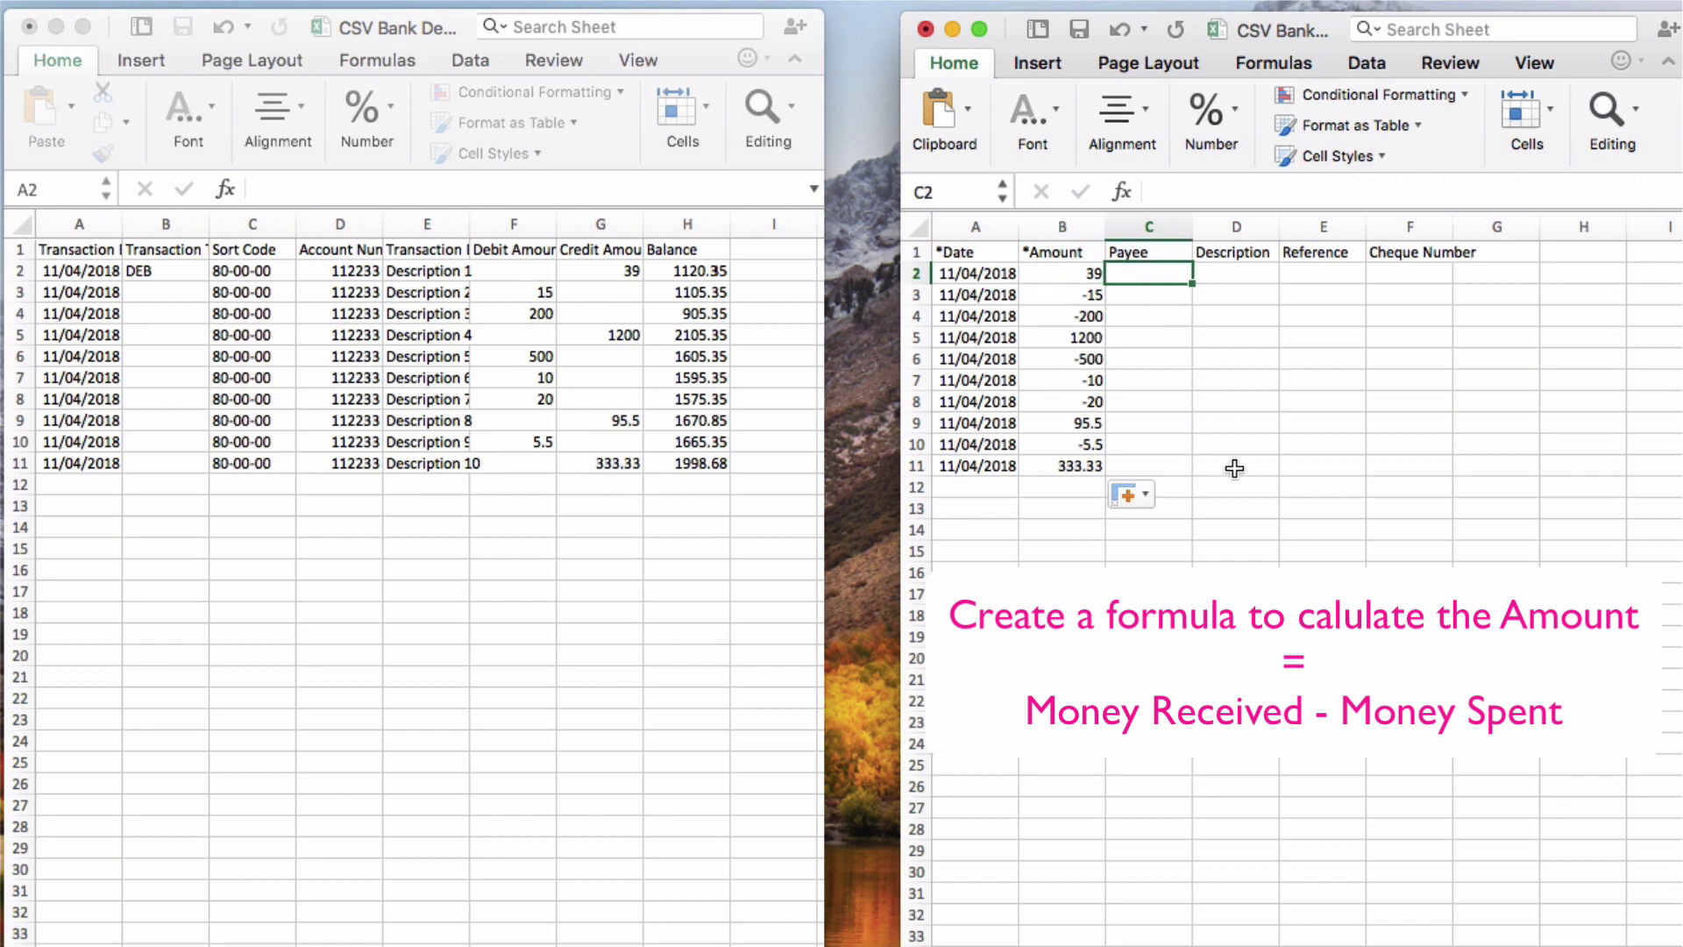
key("Tab")
left_click(1073, 506)
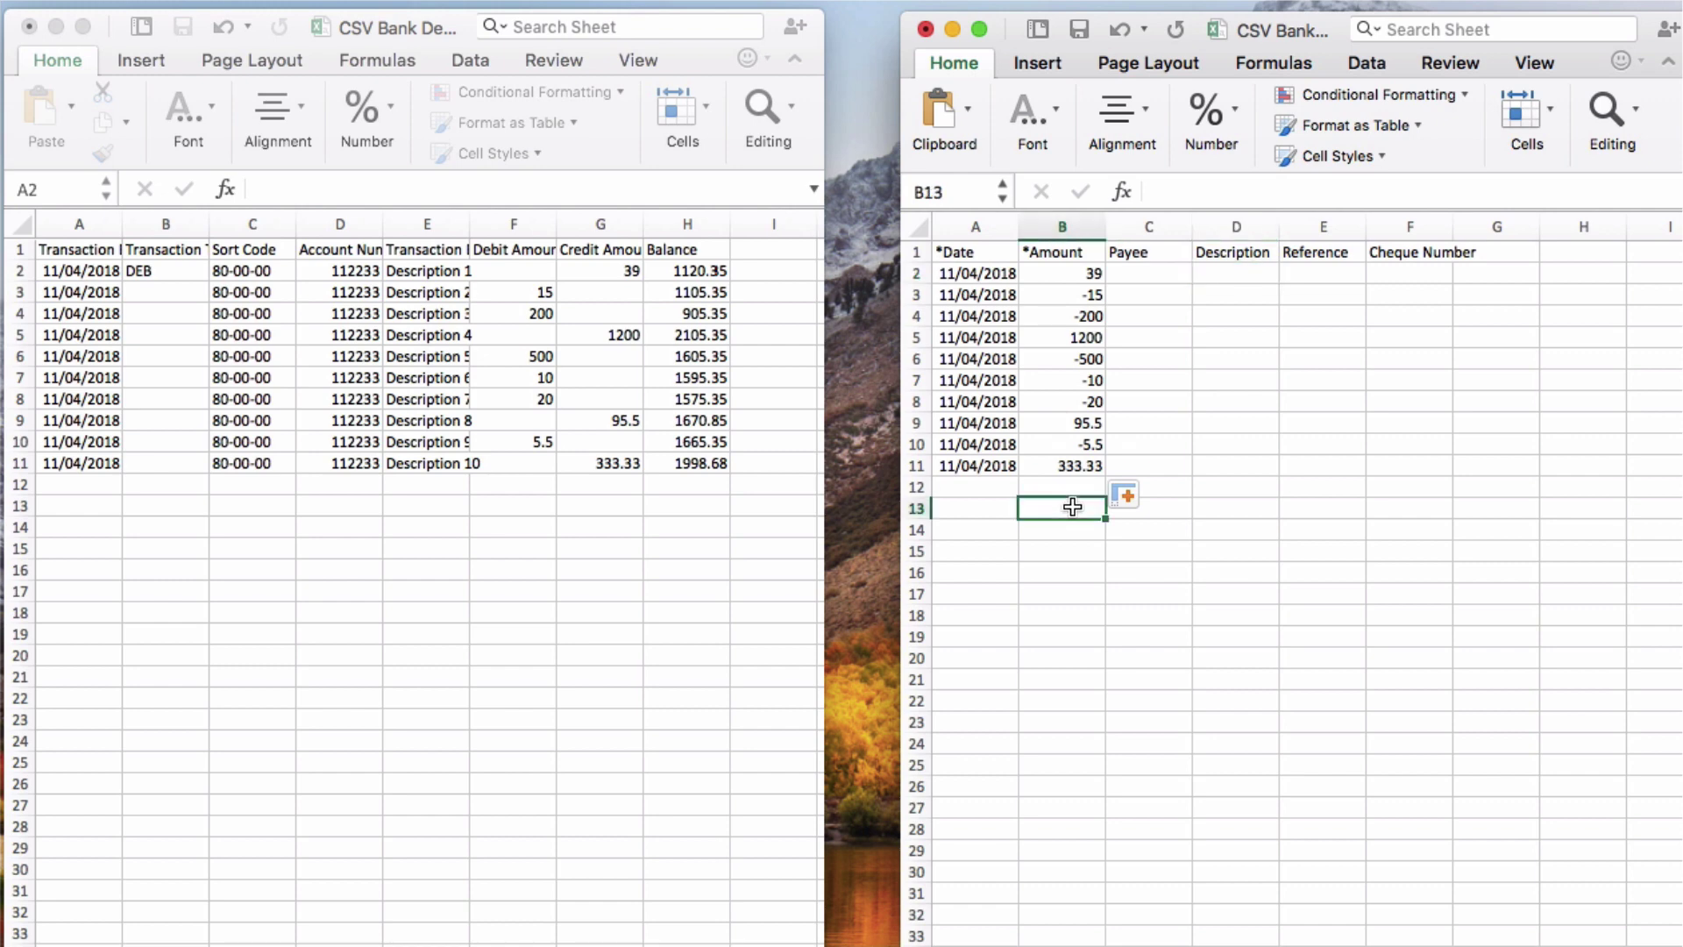
Replace the formulas in the template's B2:B11 with their values by copying the range and using Paste Special with Values over it
left_click(1059, 270)
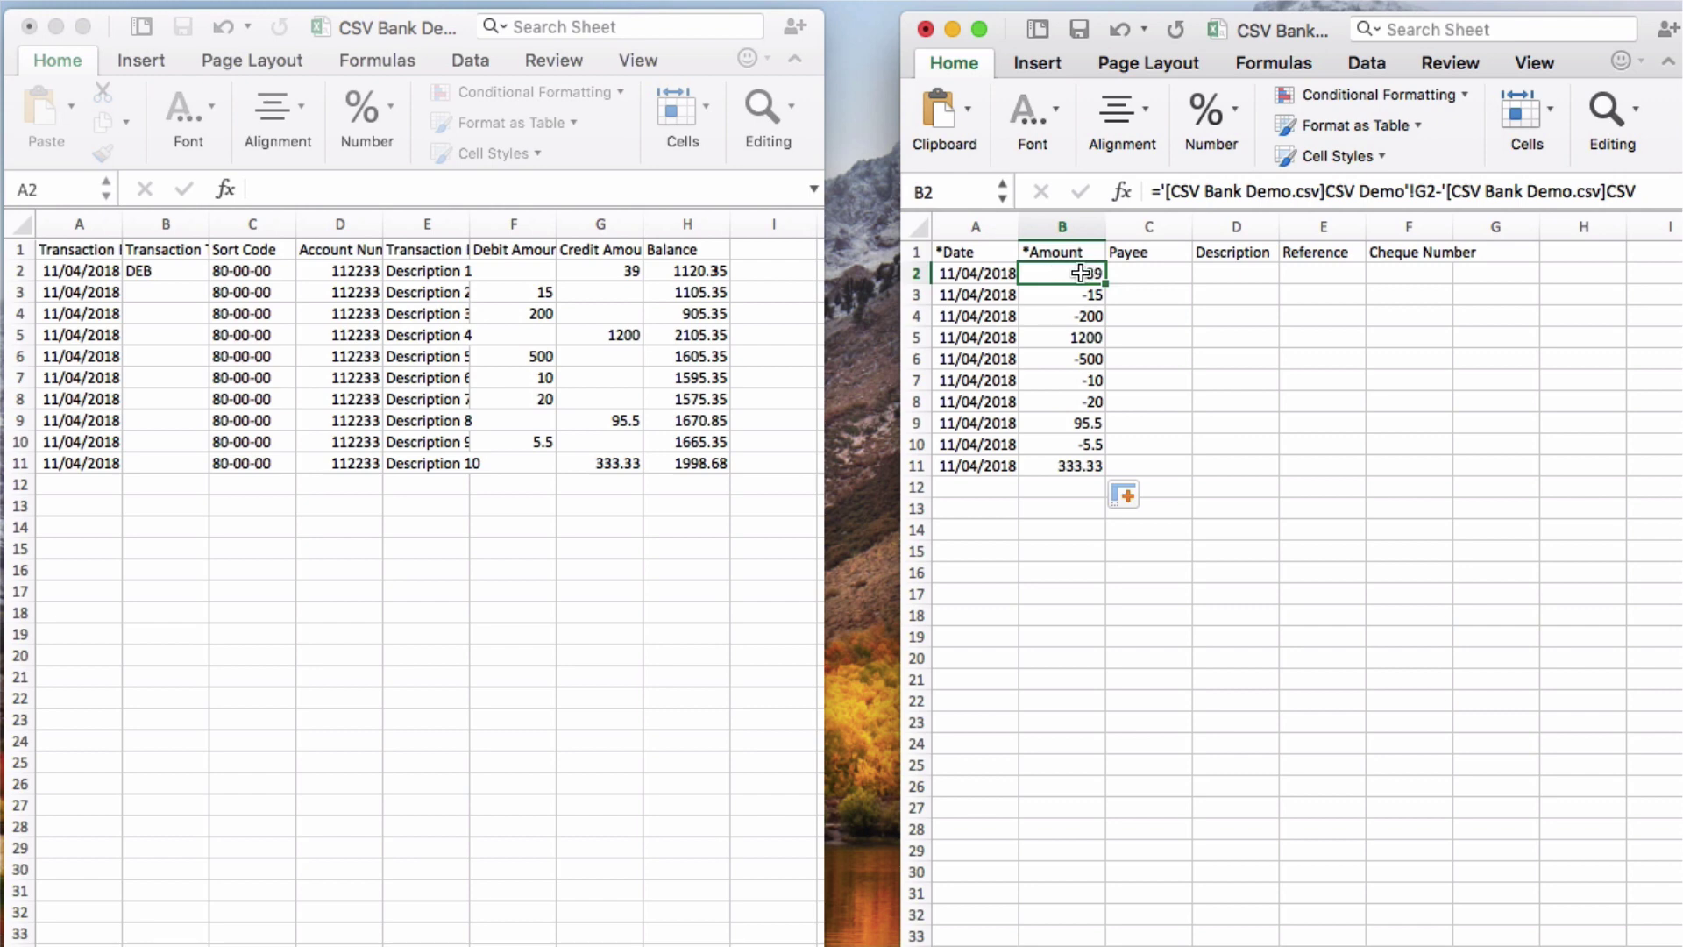
left_click_drag(1085, 271, 1081, 464)
right_click(1079, 350)
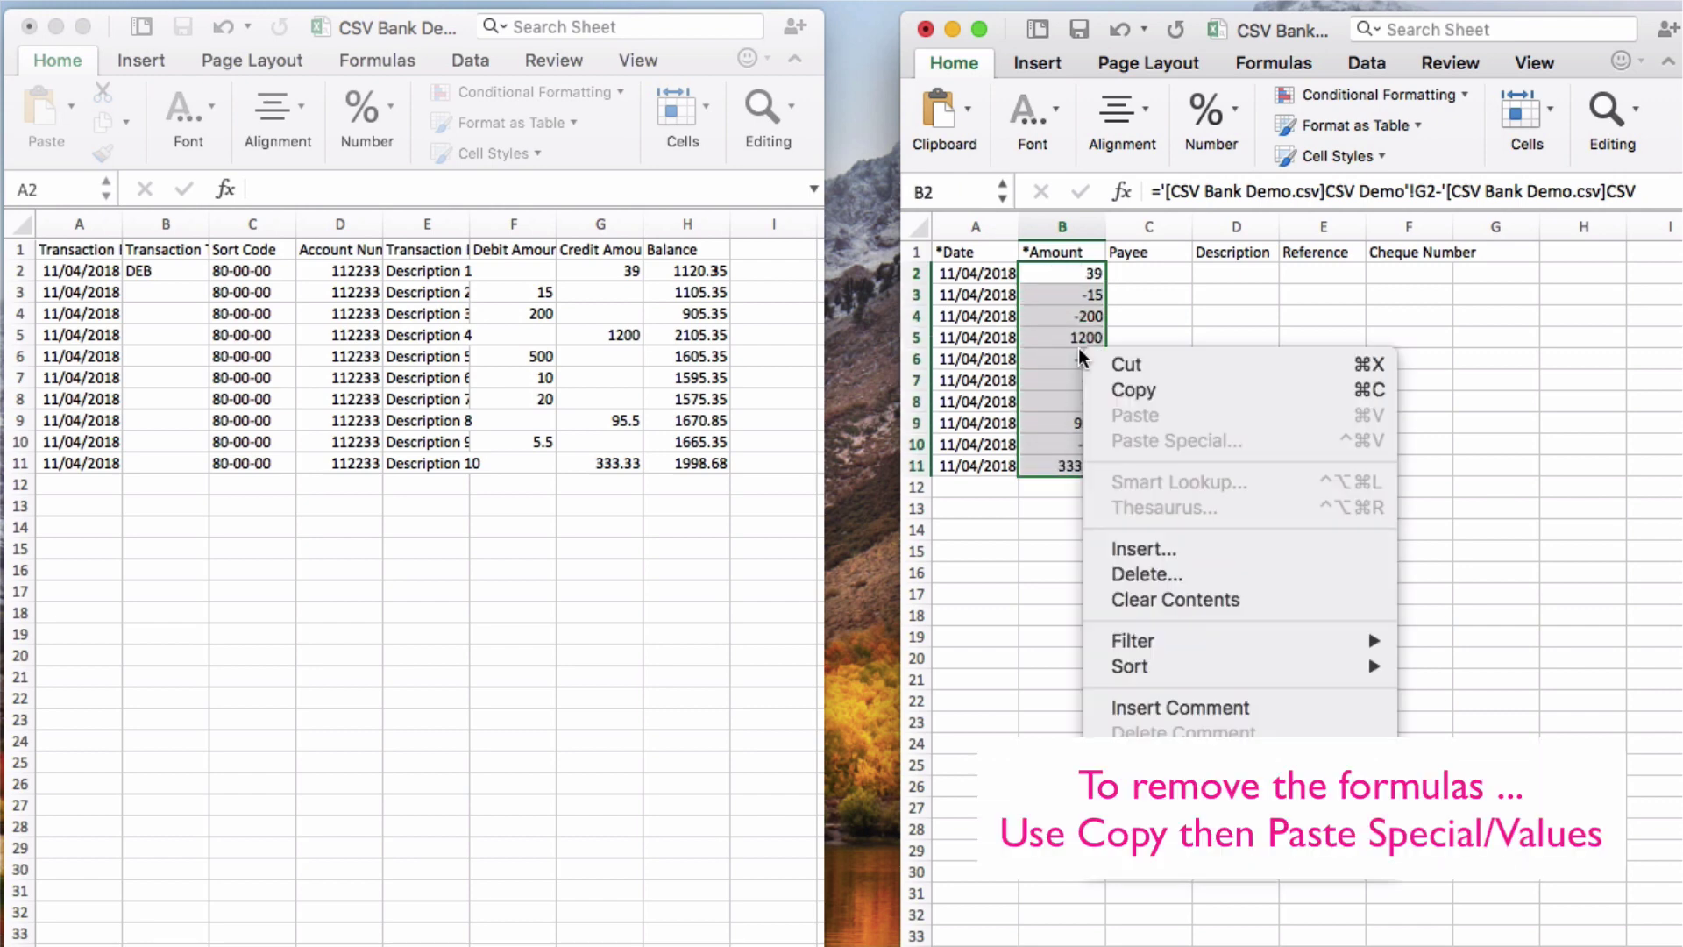
left_click(1132, 390)
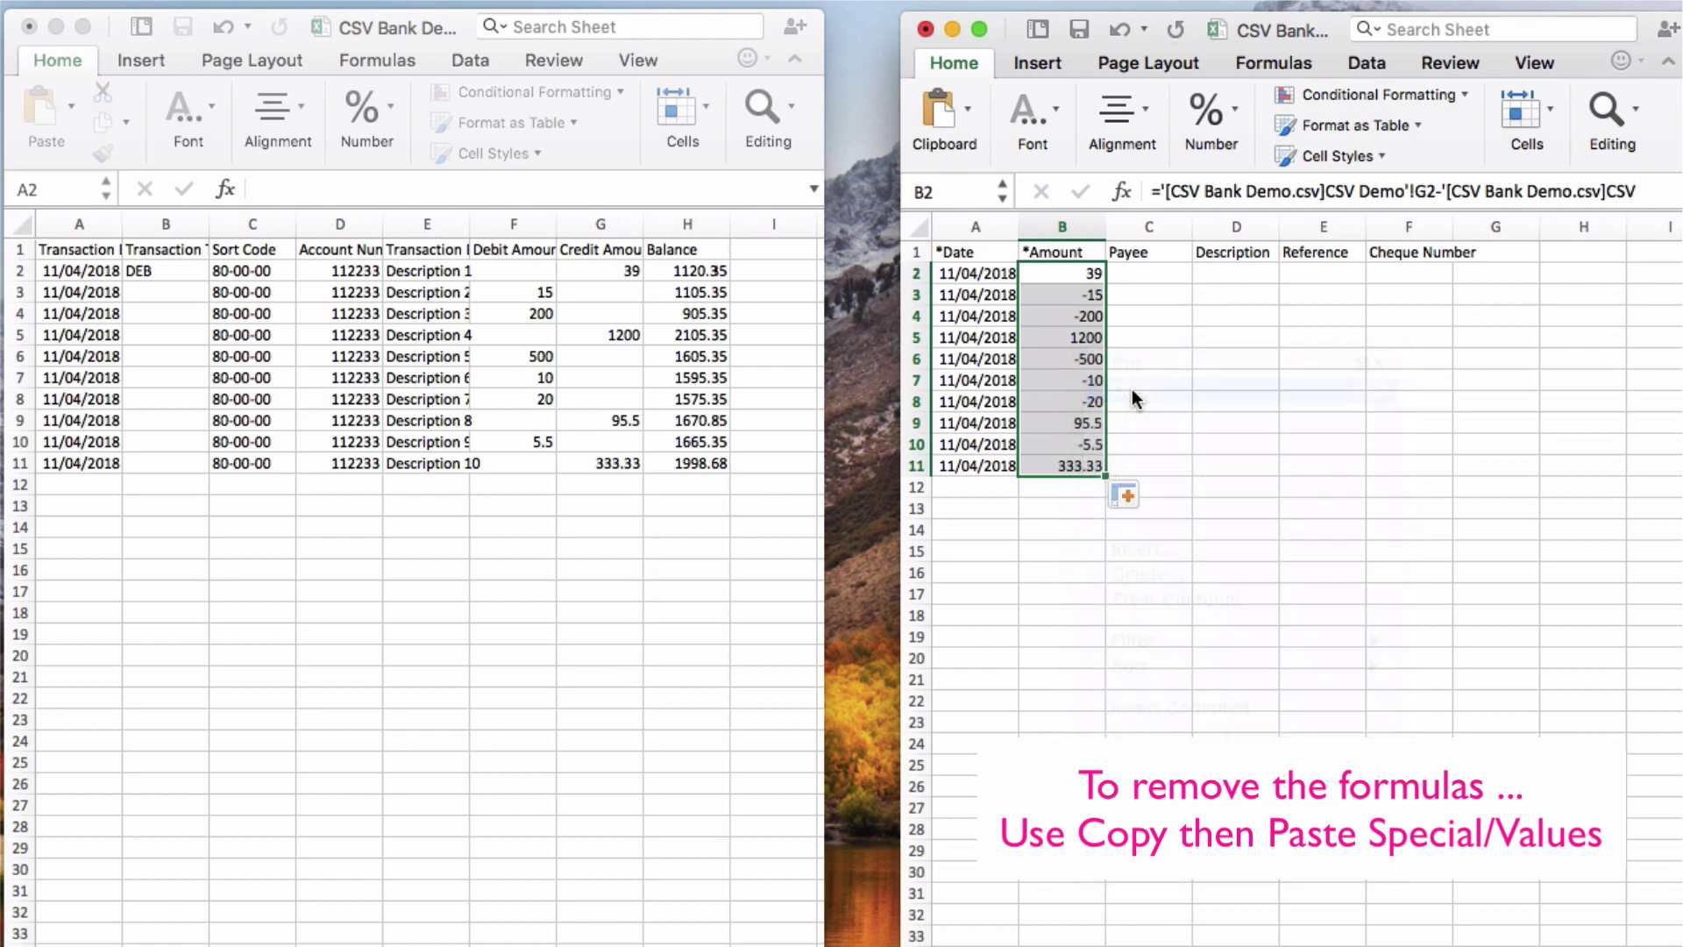
right_click(1072, 322)
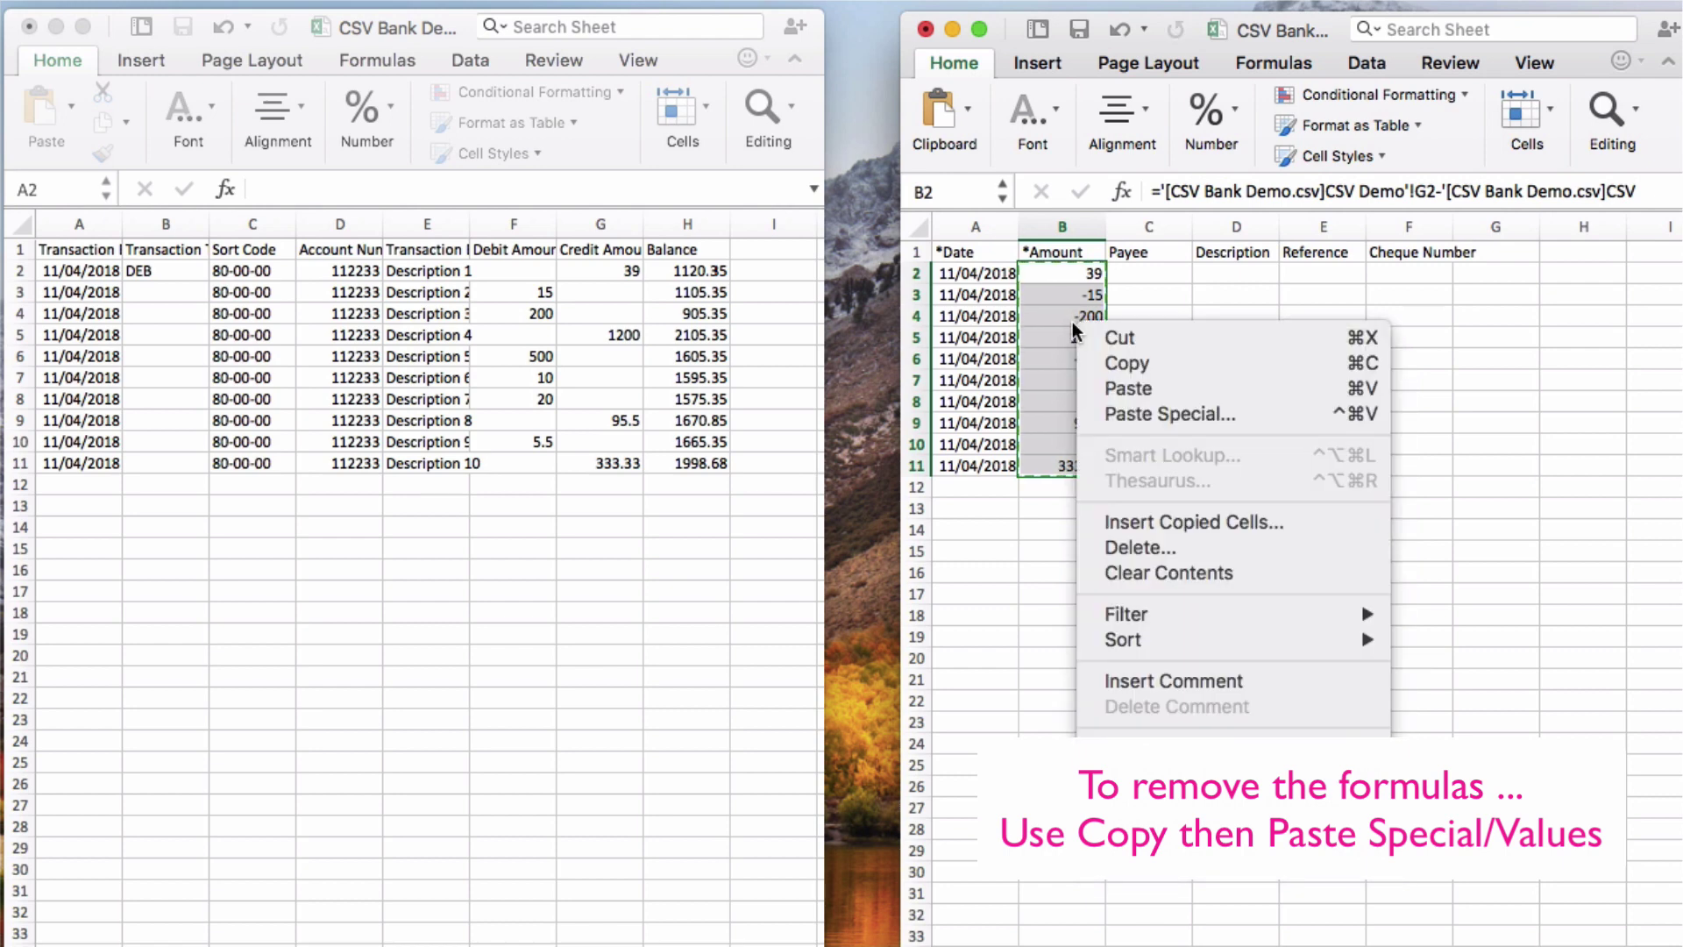
left_click(1131, 415)
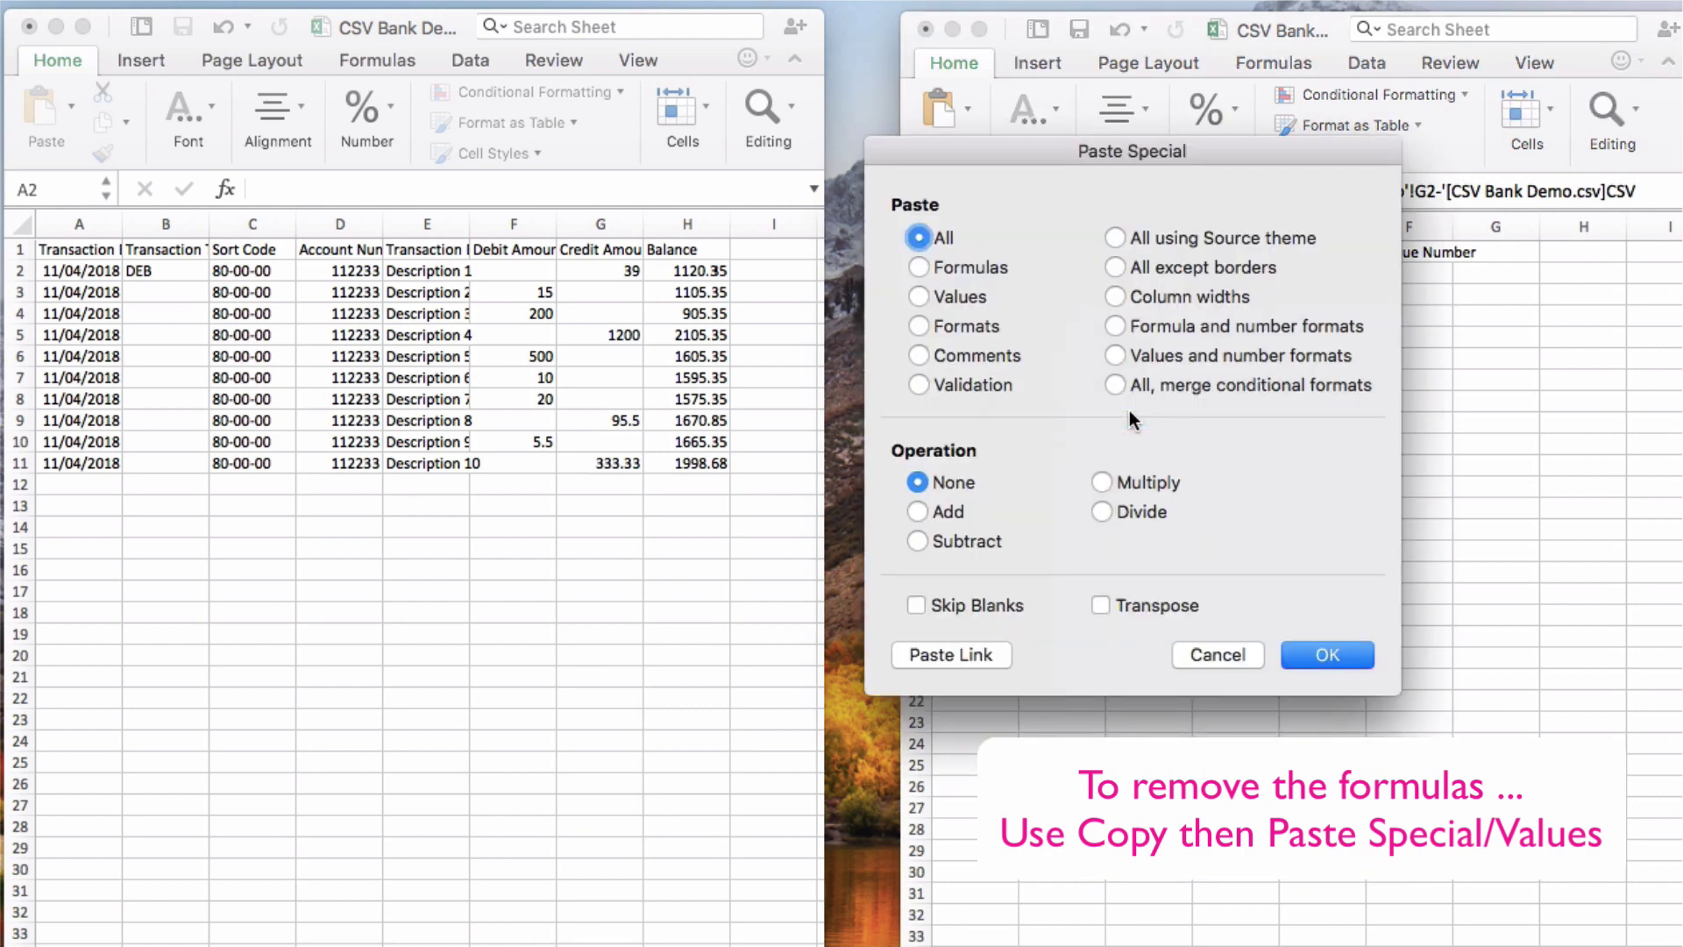
left_click(921, 297)
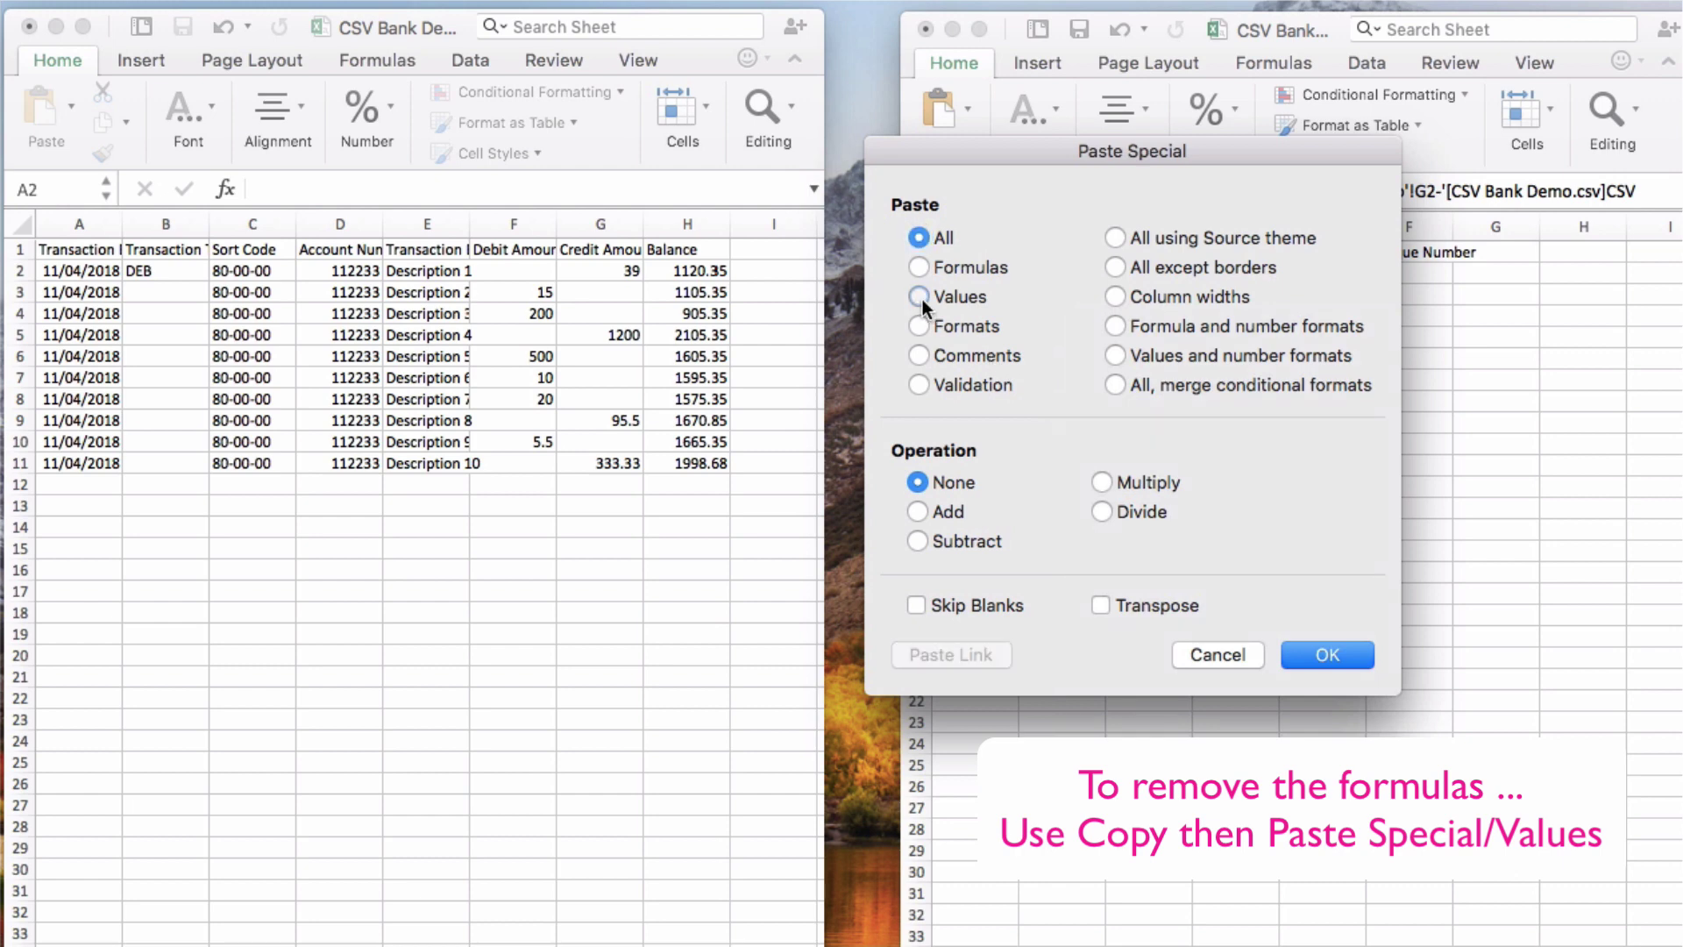
left_click(1315, 654)
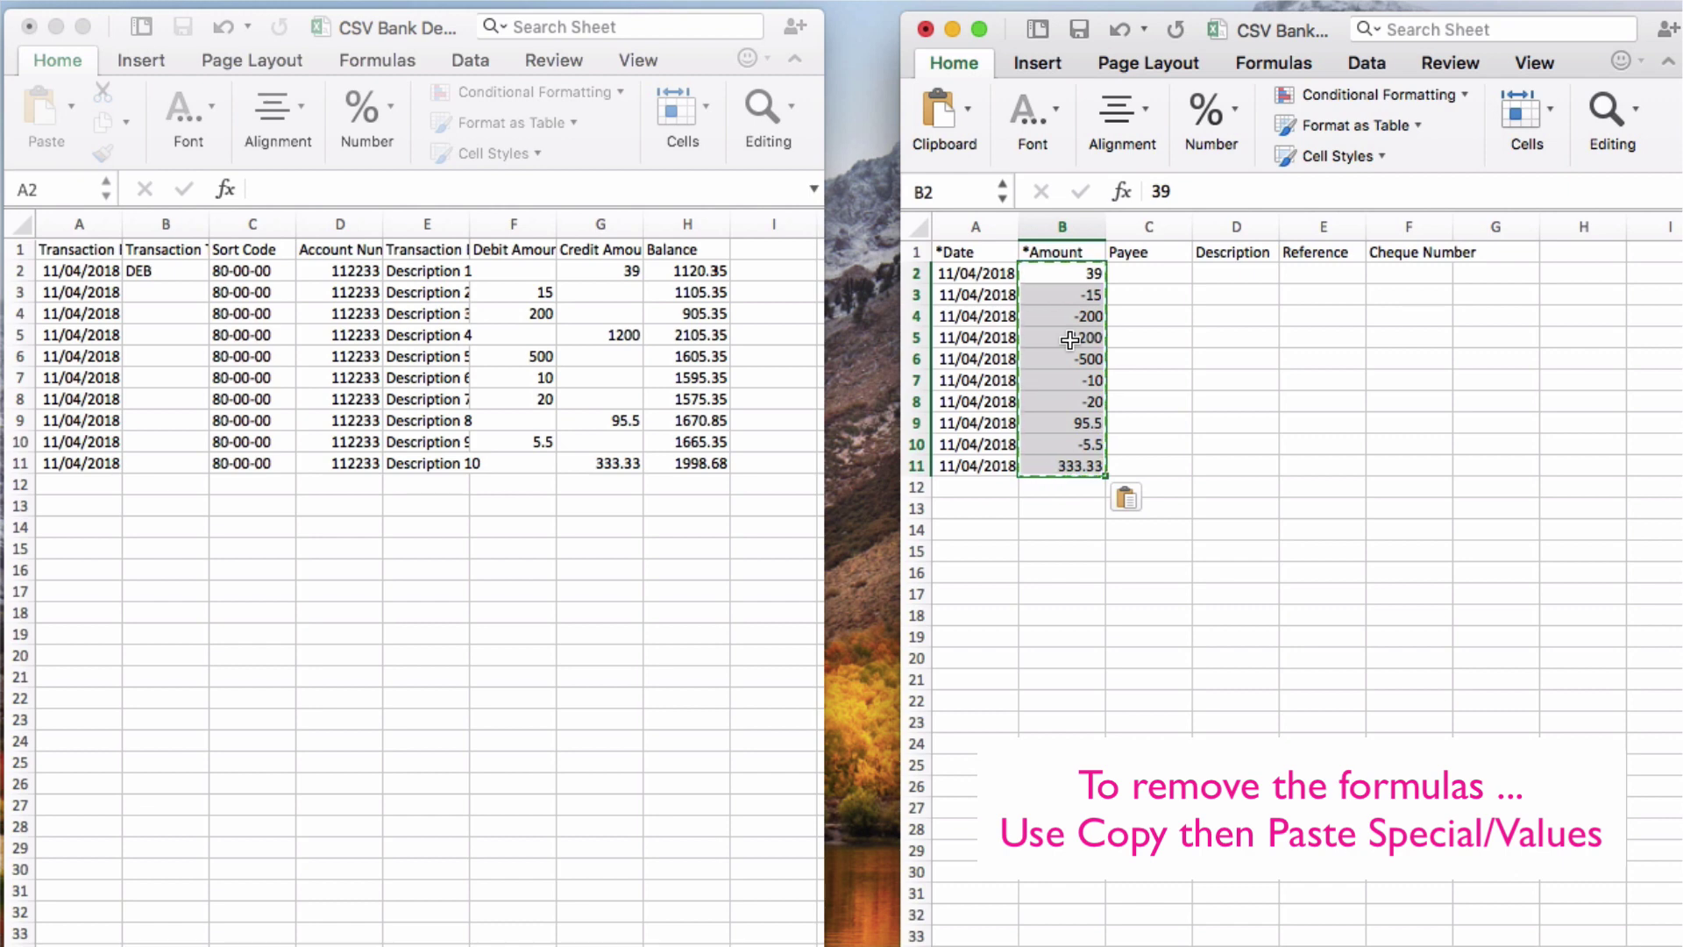
key("Escape")
left_click(1096, 546)
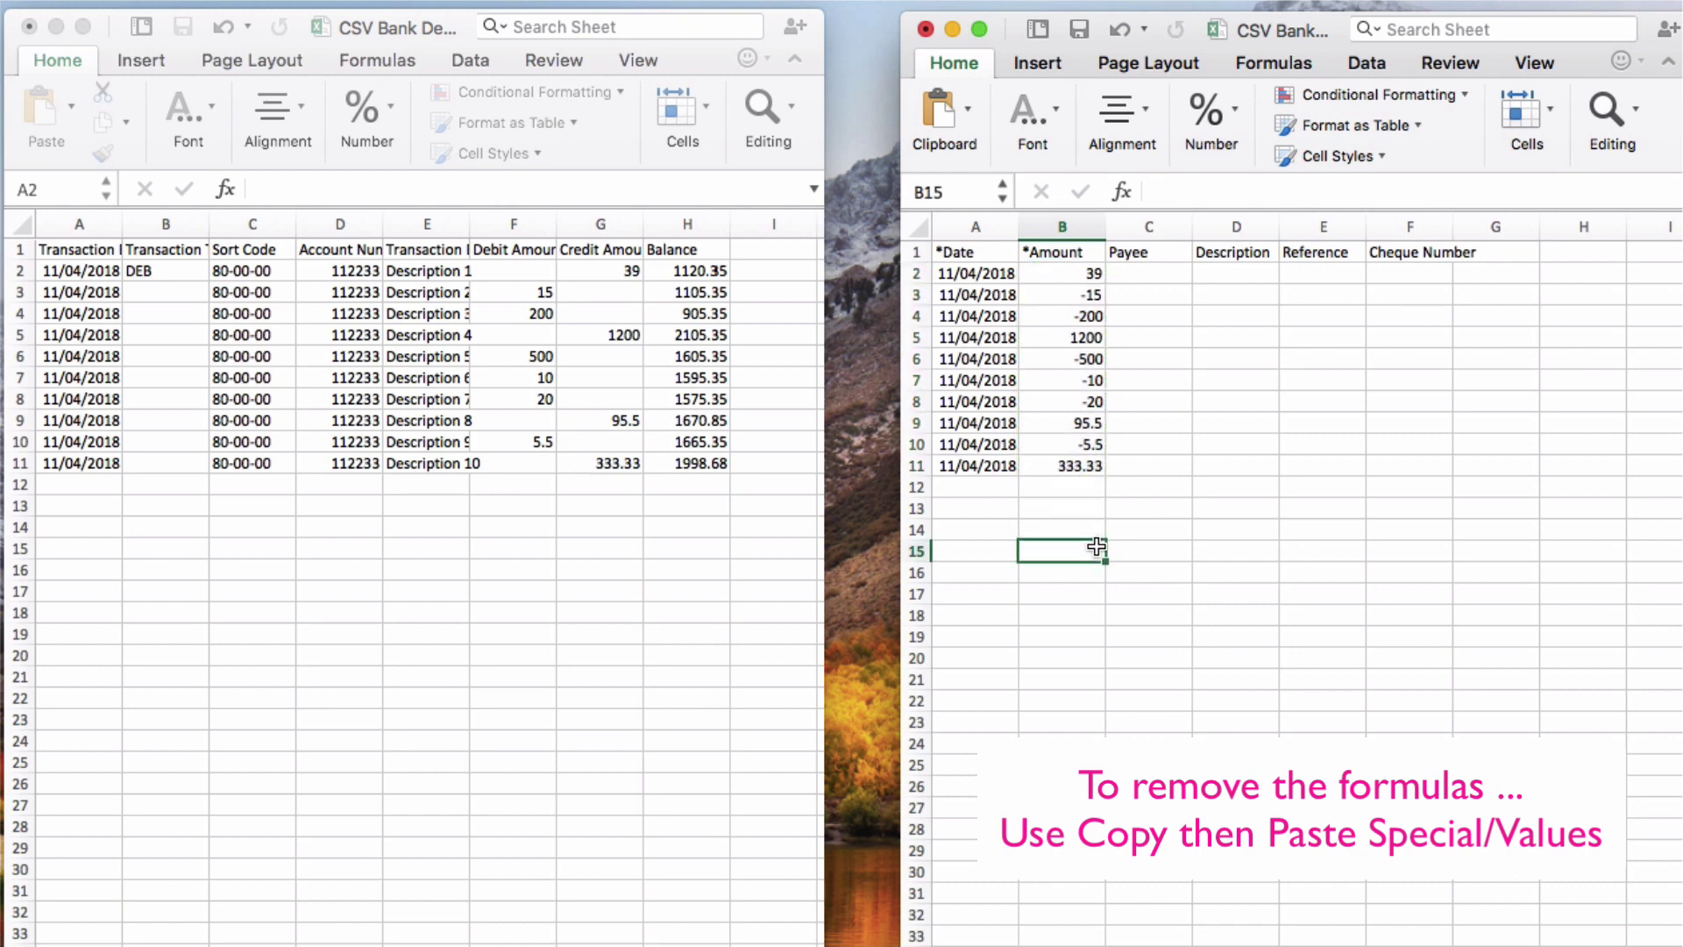
Examine the Amount cells from B2 down to B11 to check that they hold plain values instead of formulas
left_click(1054, 271)
key("Down")
key("Down")
key("Down")
key("Down")
key("Down")
key("Down")
key("Down")
key("Down")
key("Down")
key("Up")
key("Up")
key("Up")
key("Up")
key("Up")
key("Up")
key("Up")
key("Up")
key("Up")
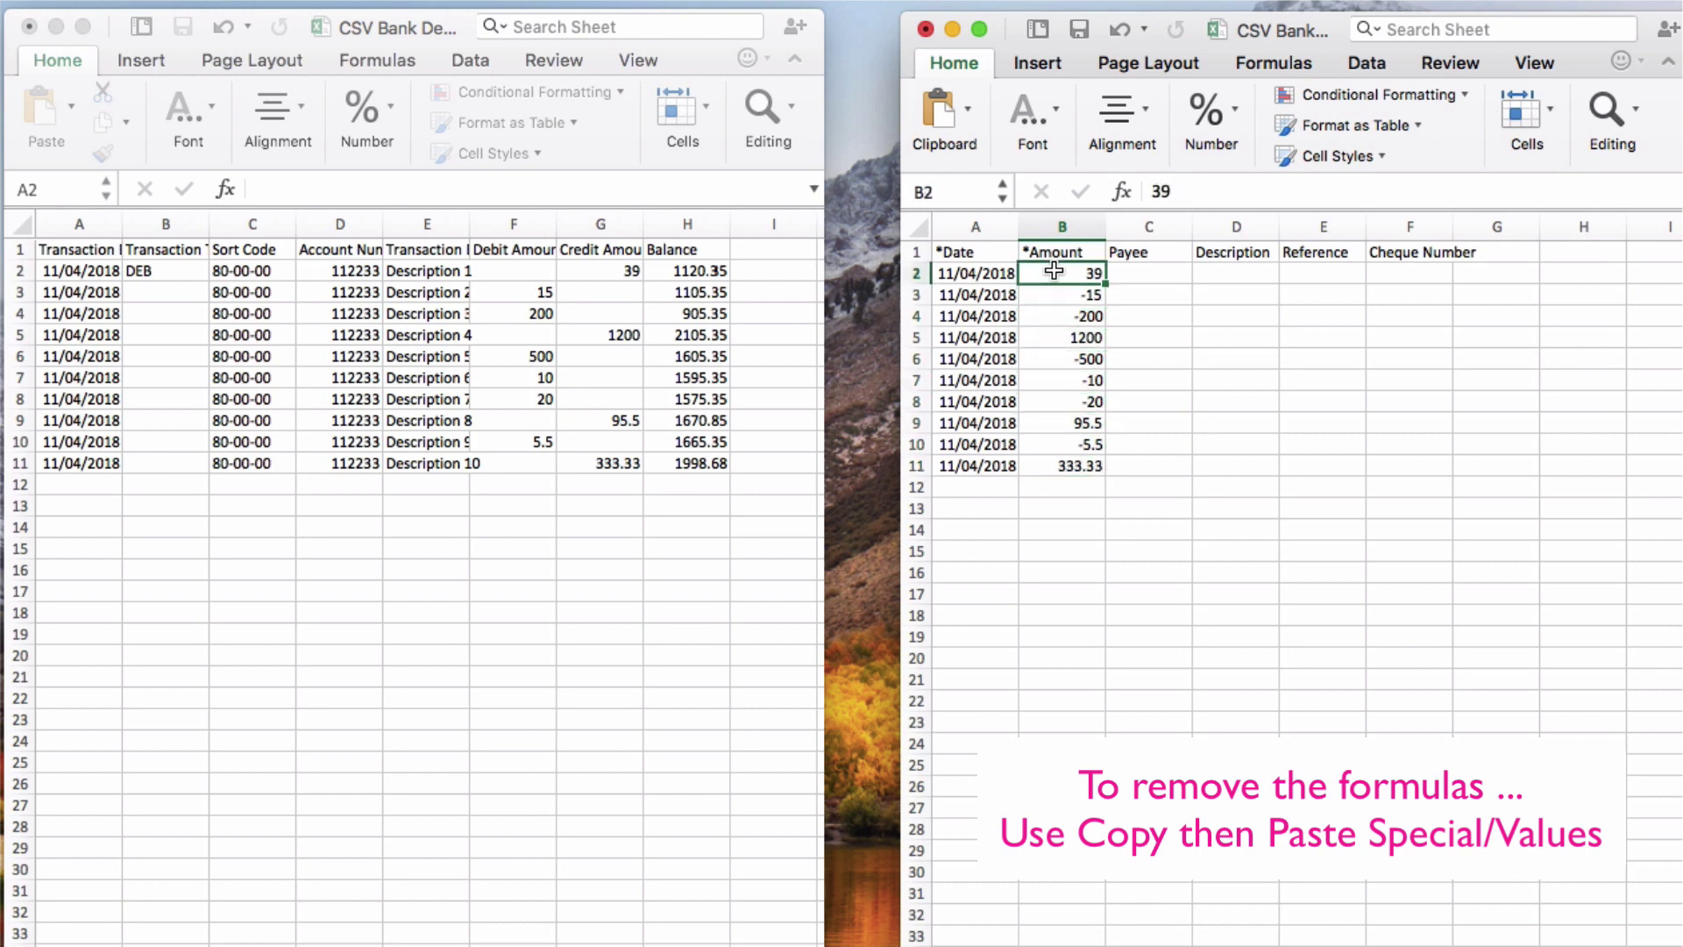
Copy the transaction descriptions in E2:E11 of the bank statement into the template's Description column, starting at D2
key("Right")
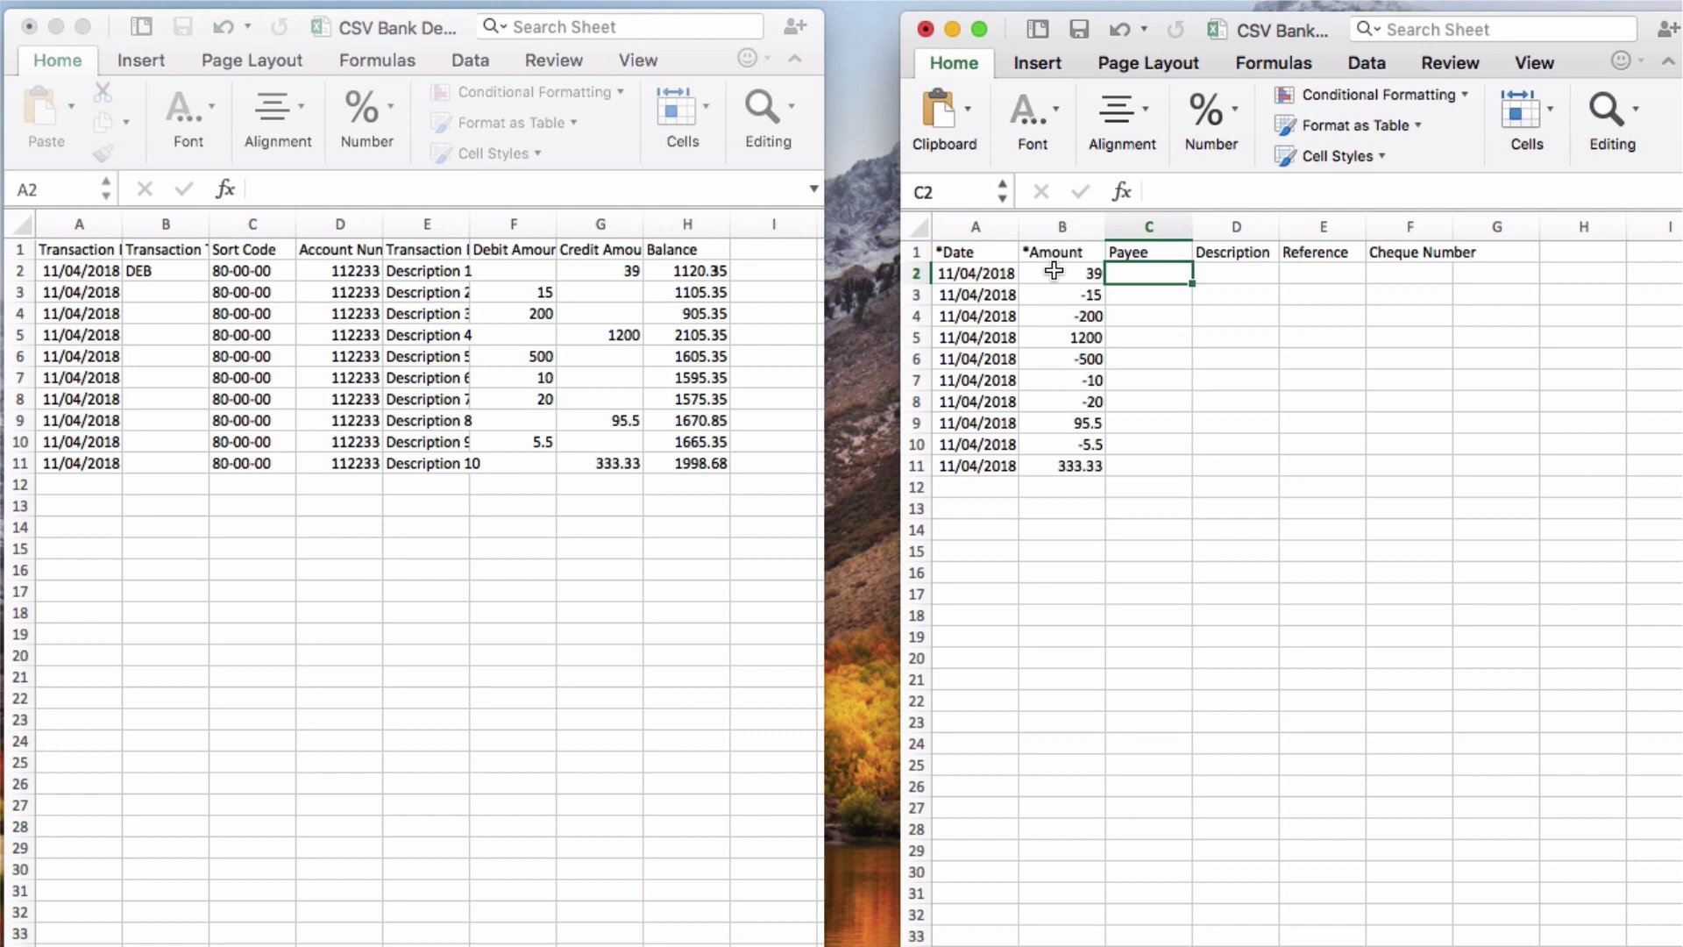
key("Right")
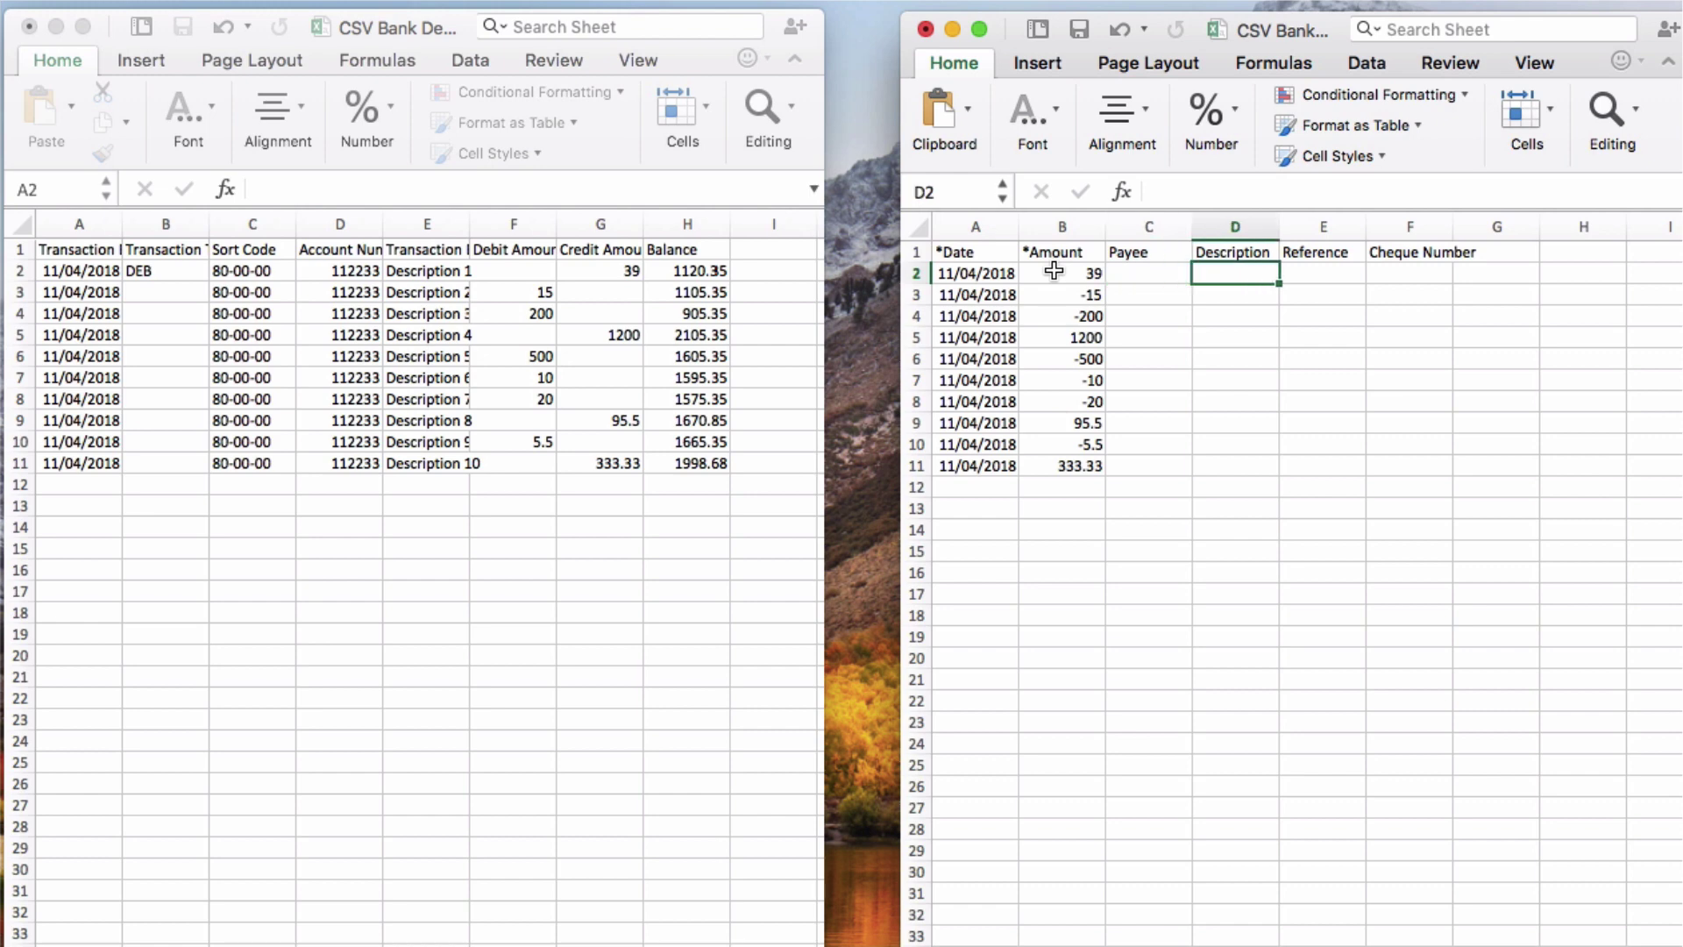
left_click(433, 267)
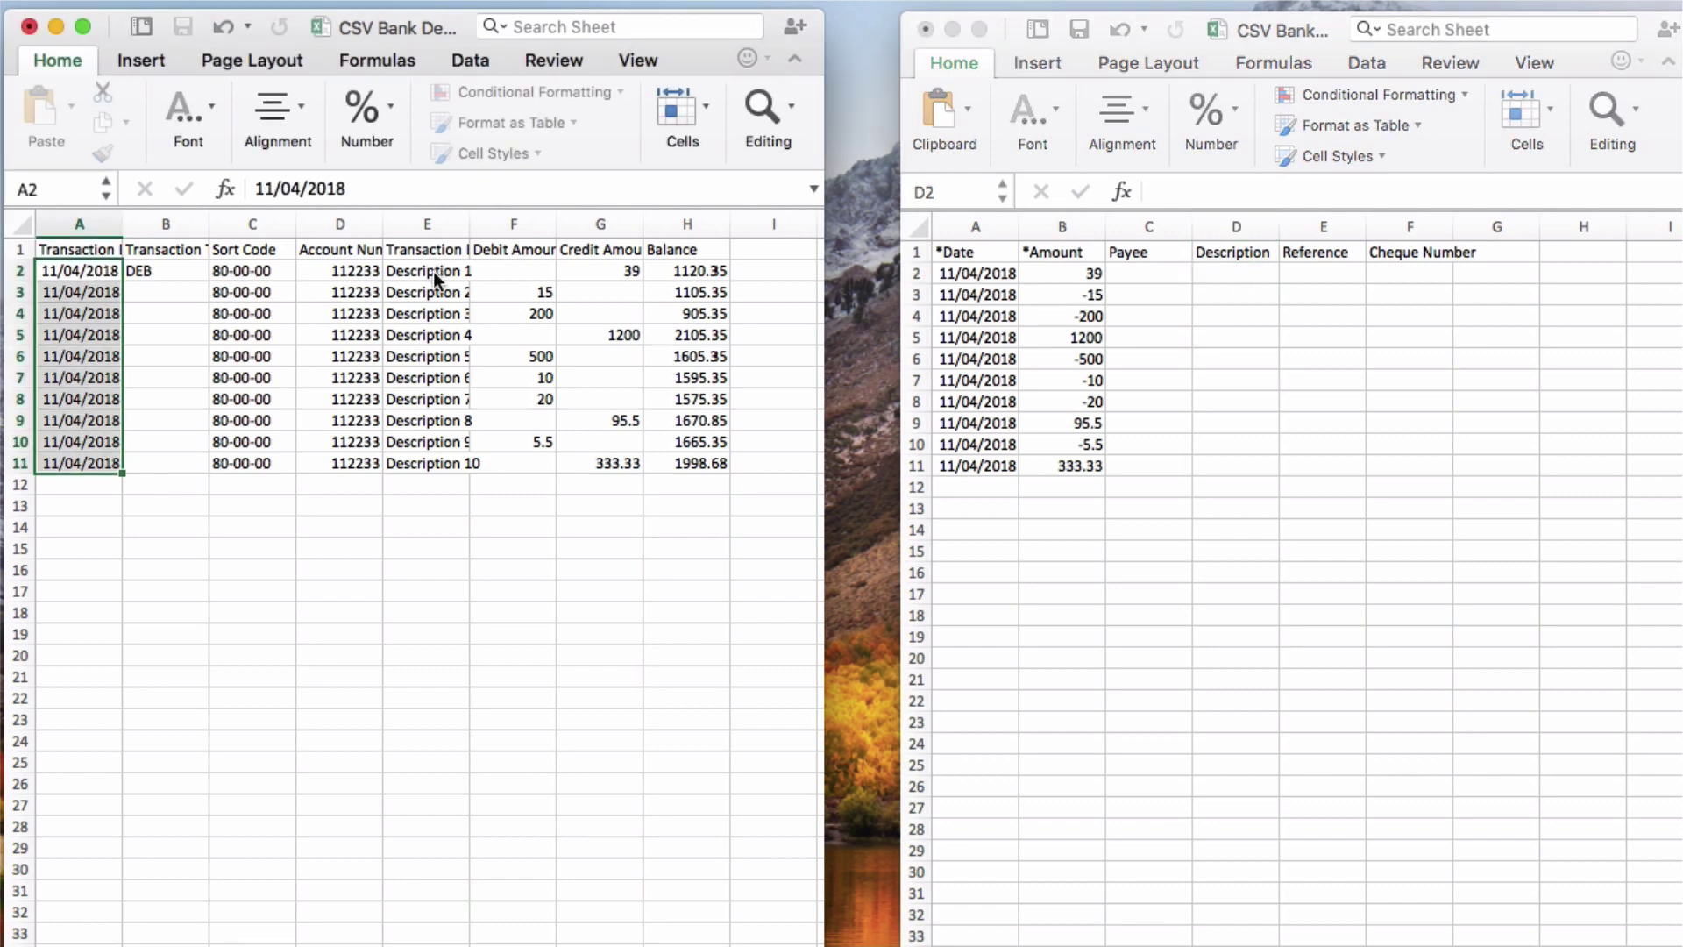
left_click_drag(441, 267, 434, 461)
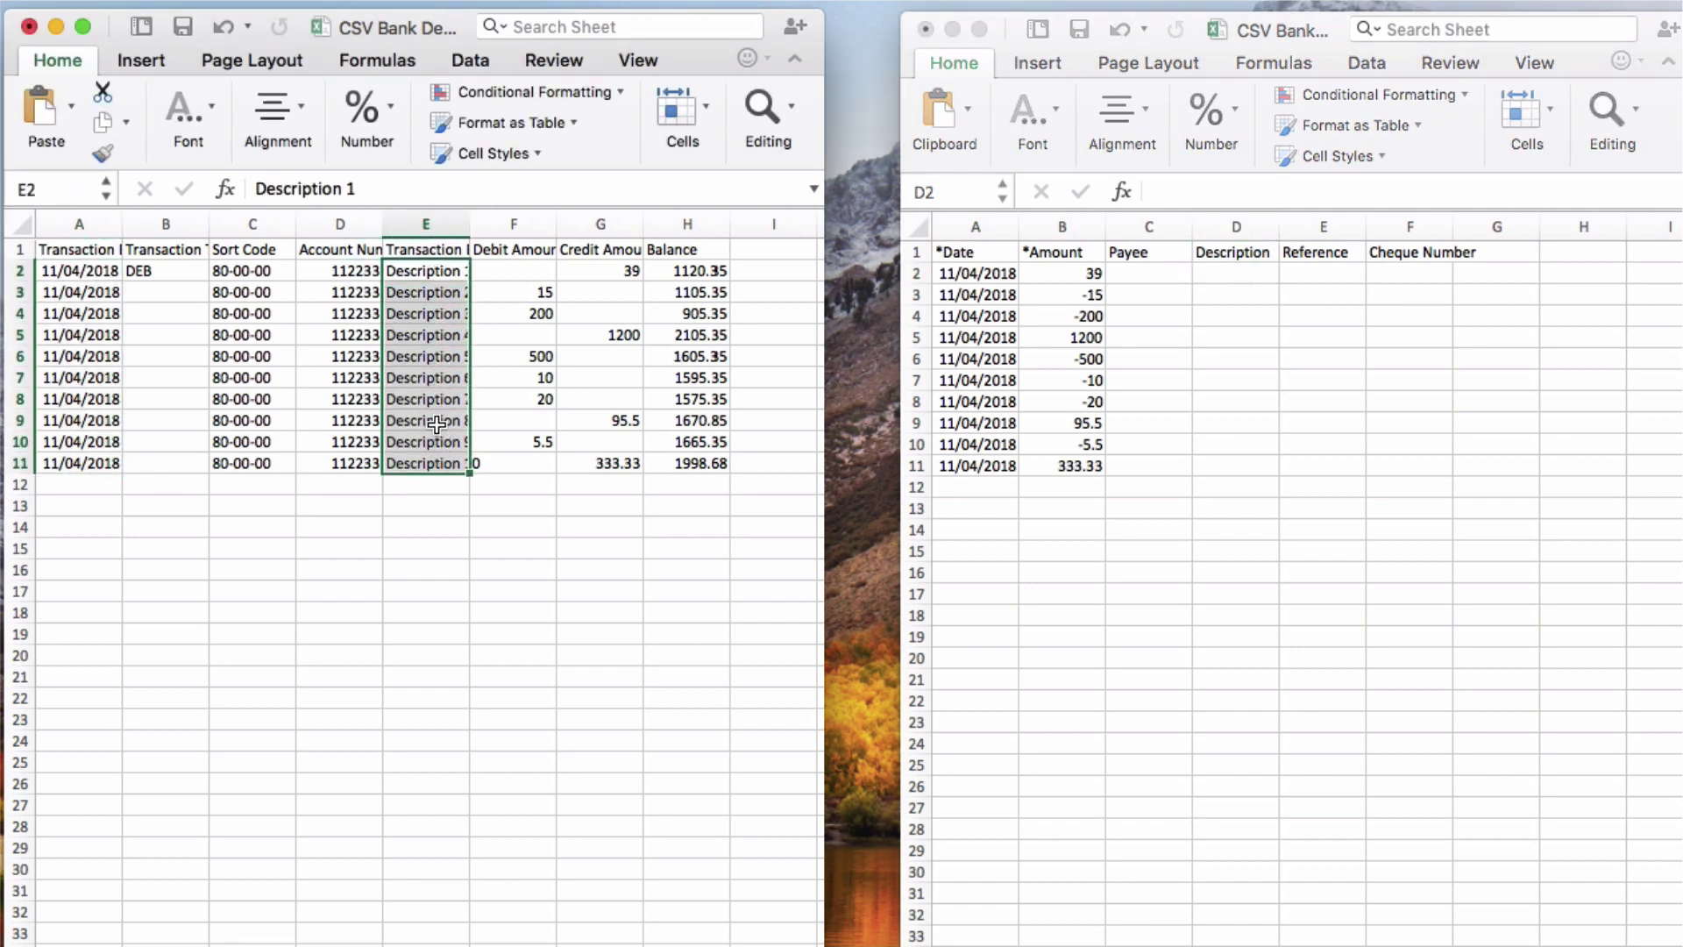
right_click(437, 425)
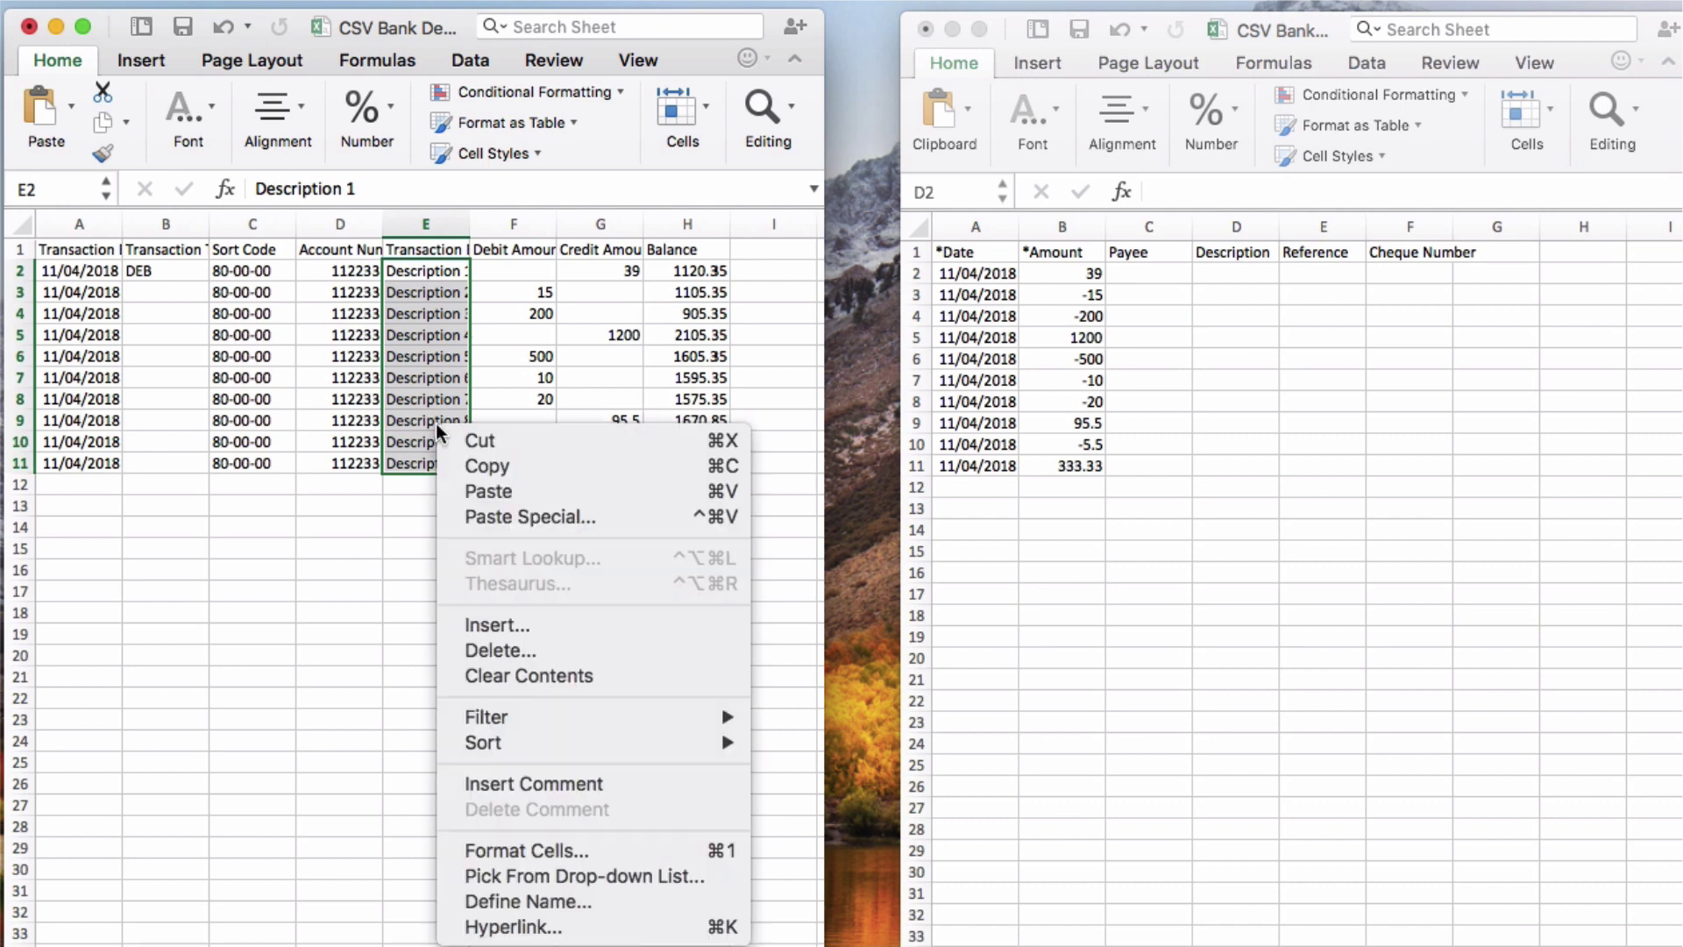
left_click(495, 464)
left_click(1231, 275)
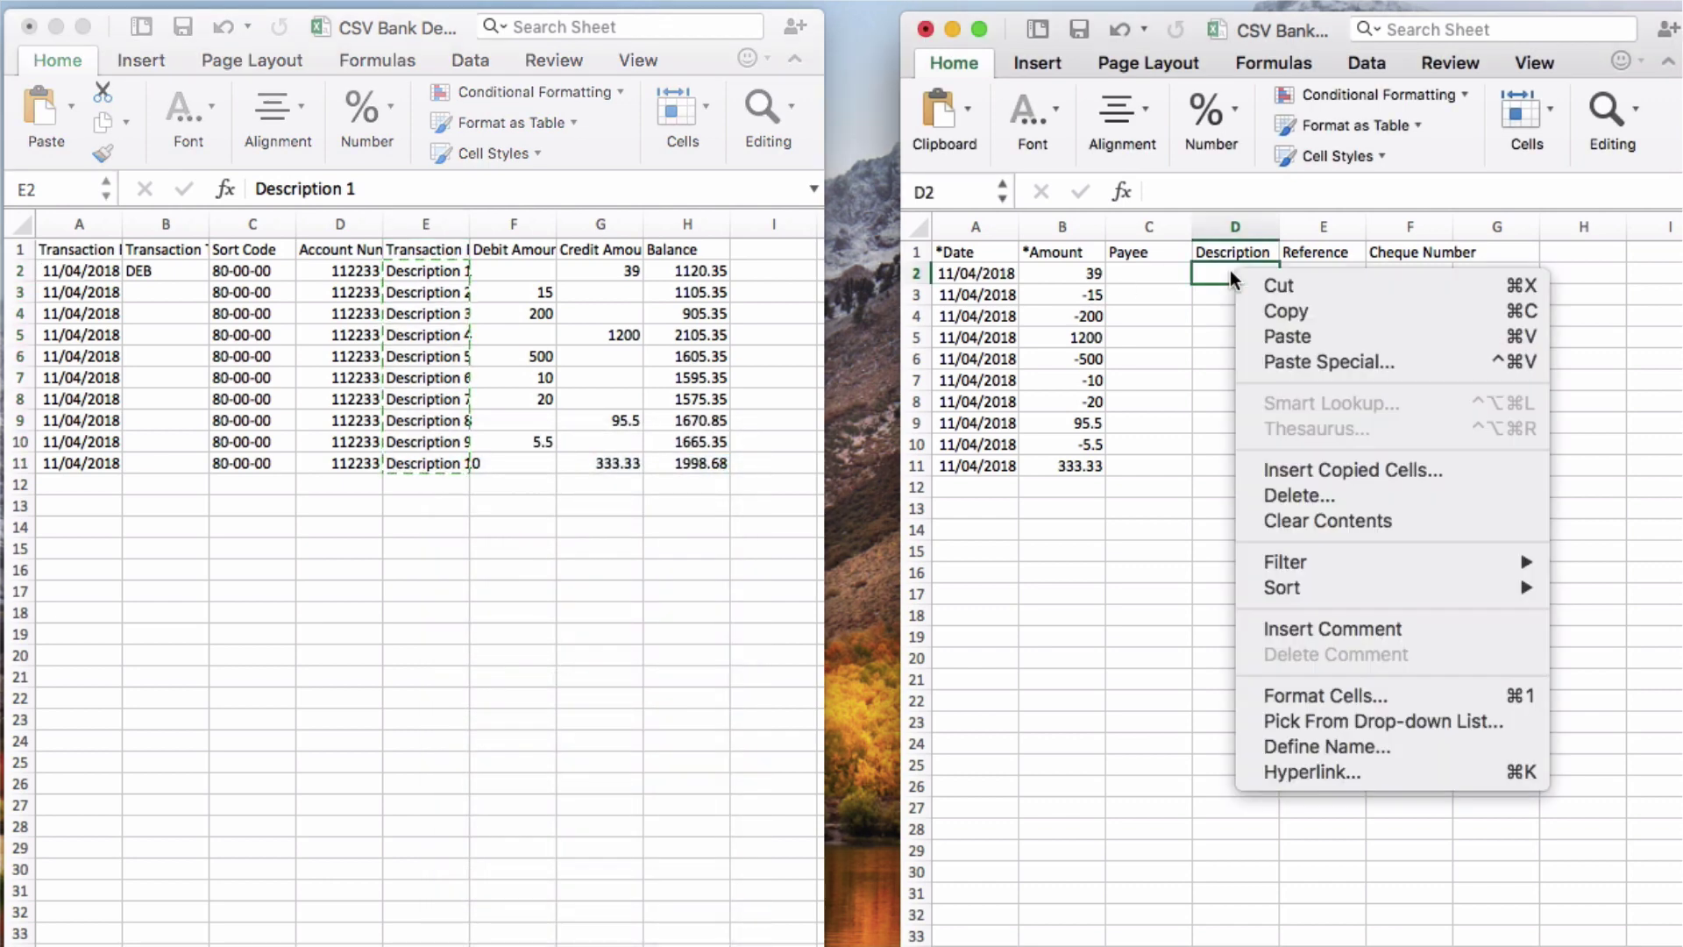
left_click(1287, 336)
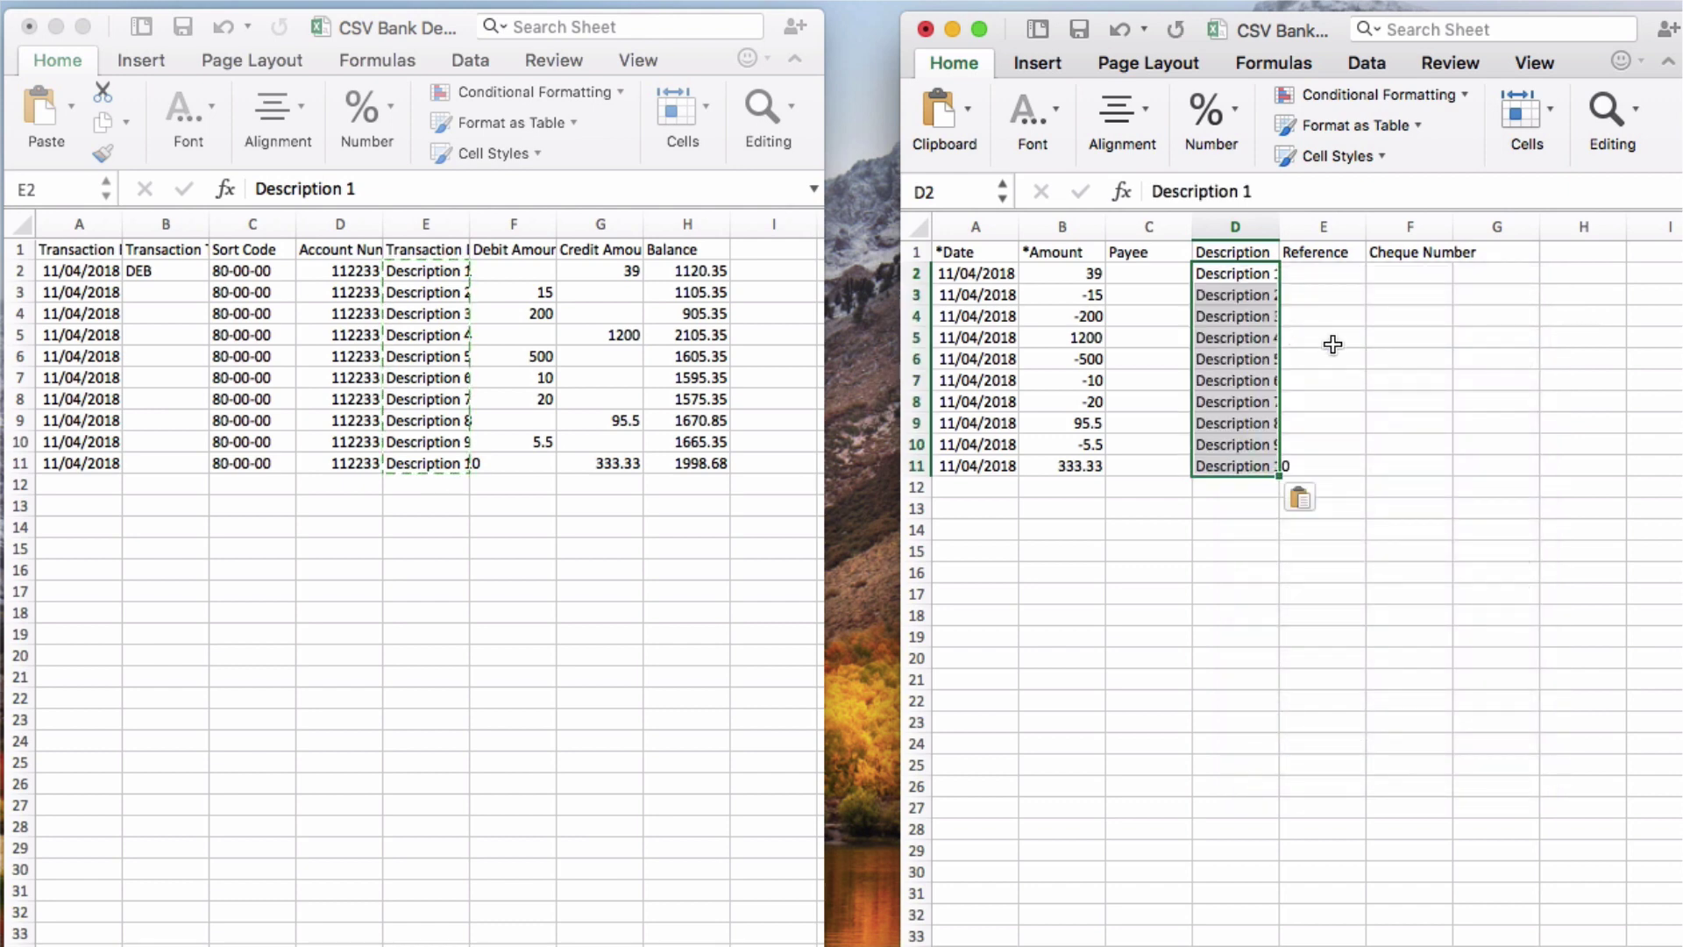
Check the template's first transaction from A2 across to D2 and save the workbook, keeping its CSV format
left_click(1322, 571)
left_click(982, 274)
key("Right")
key("Right")
key("Right")
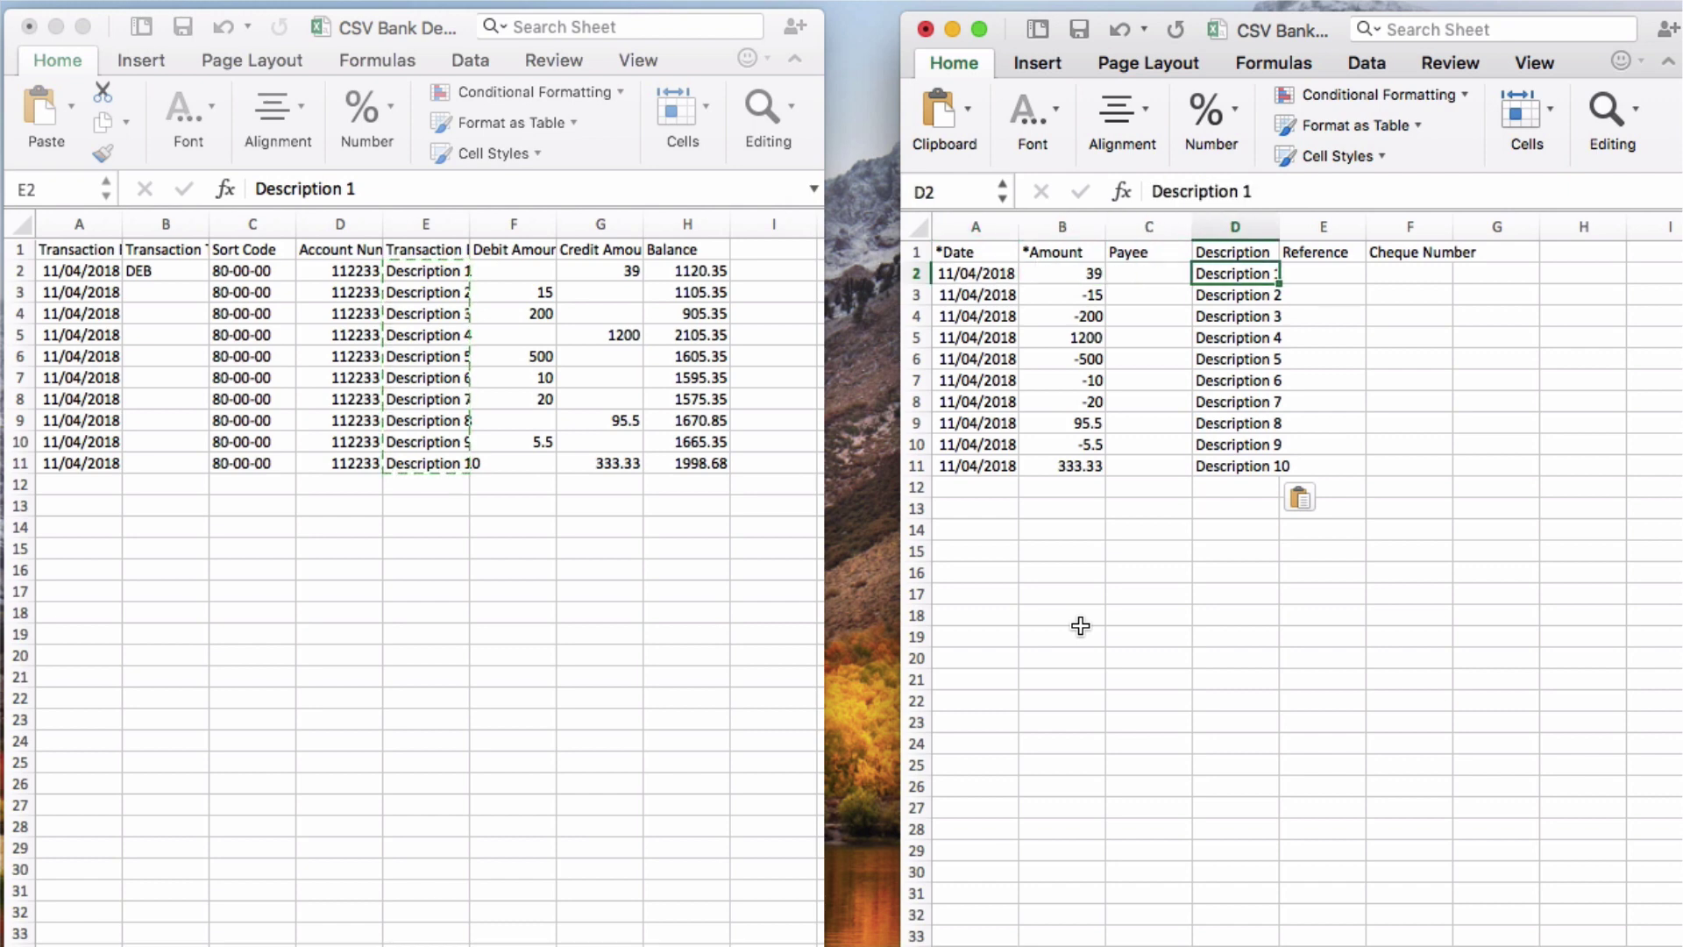
left_click(1076, 29)
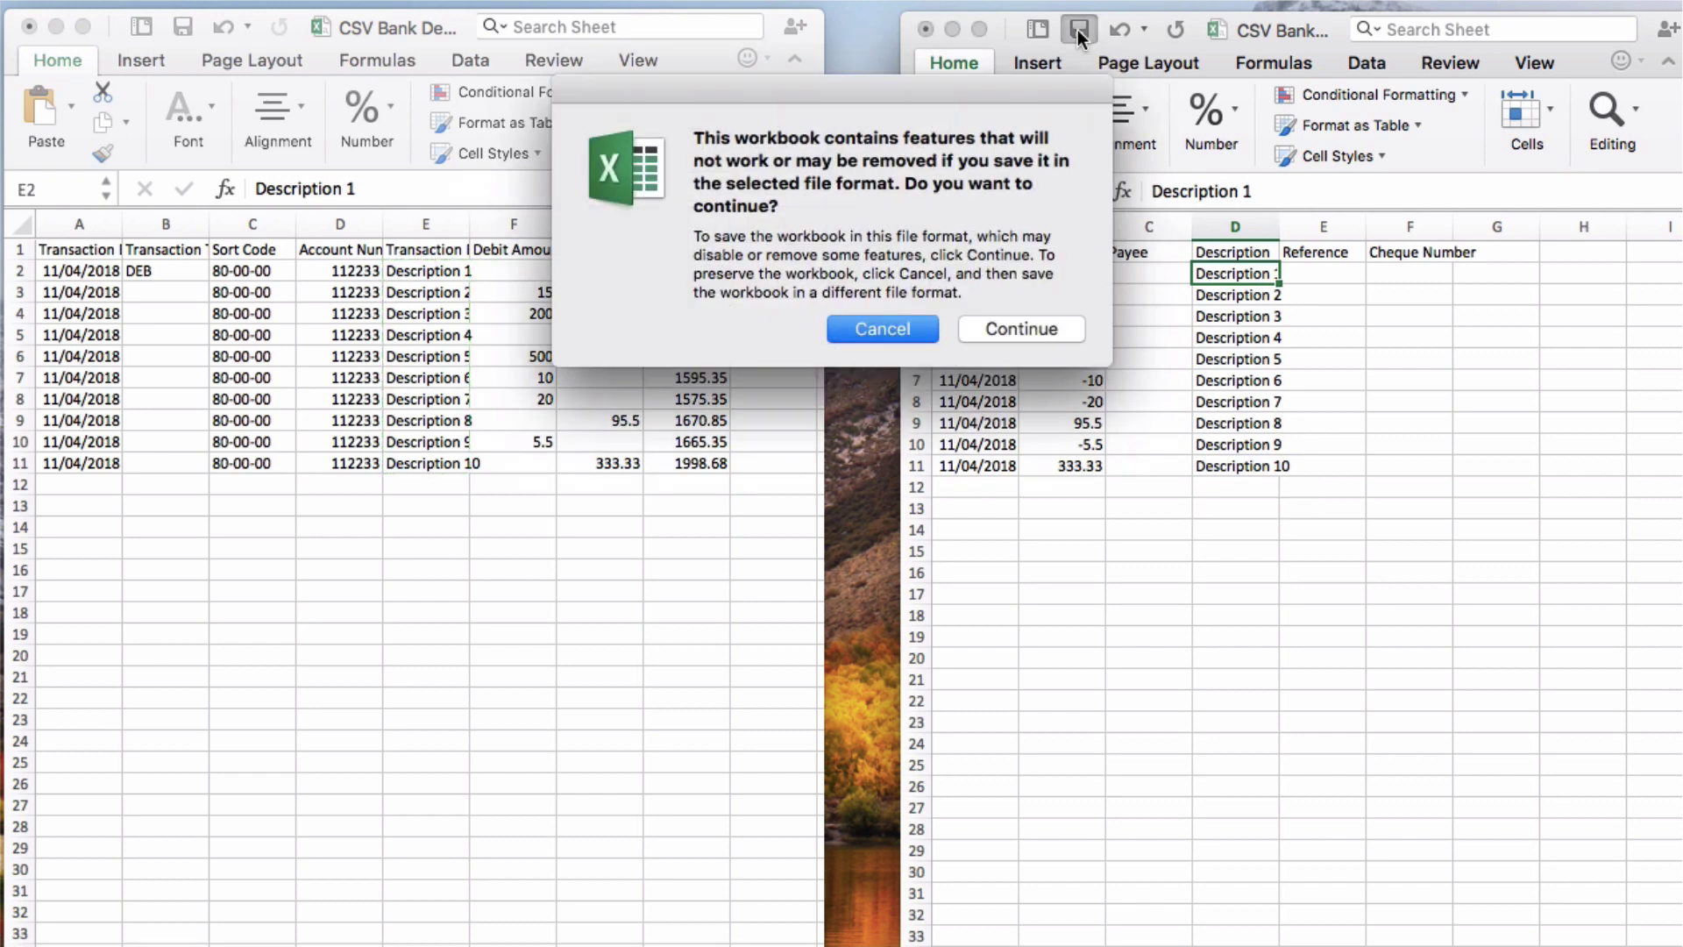
left_click(1017, 328)
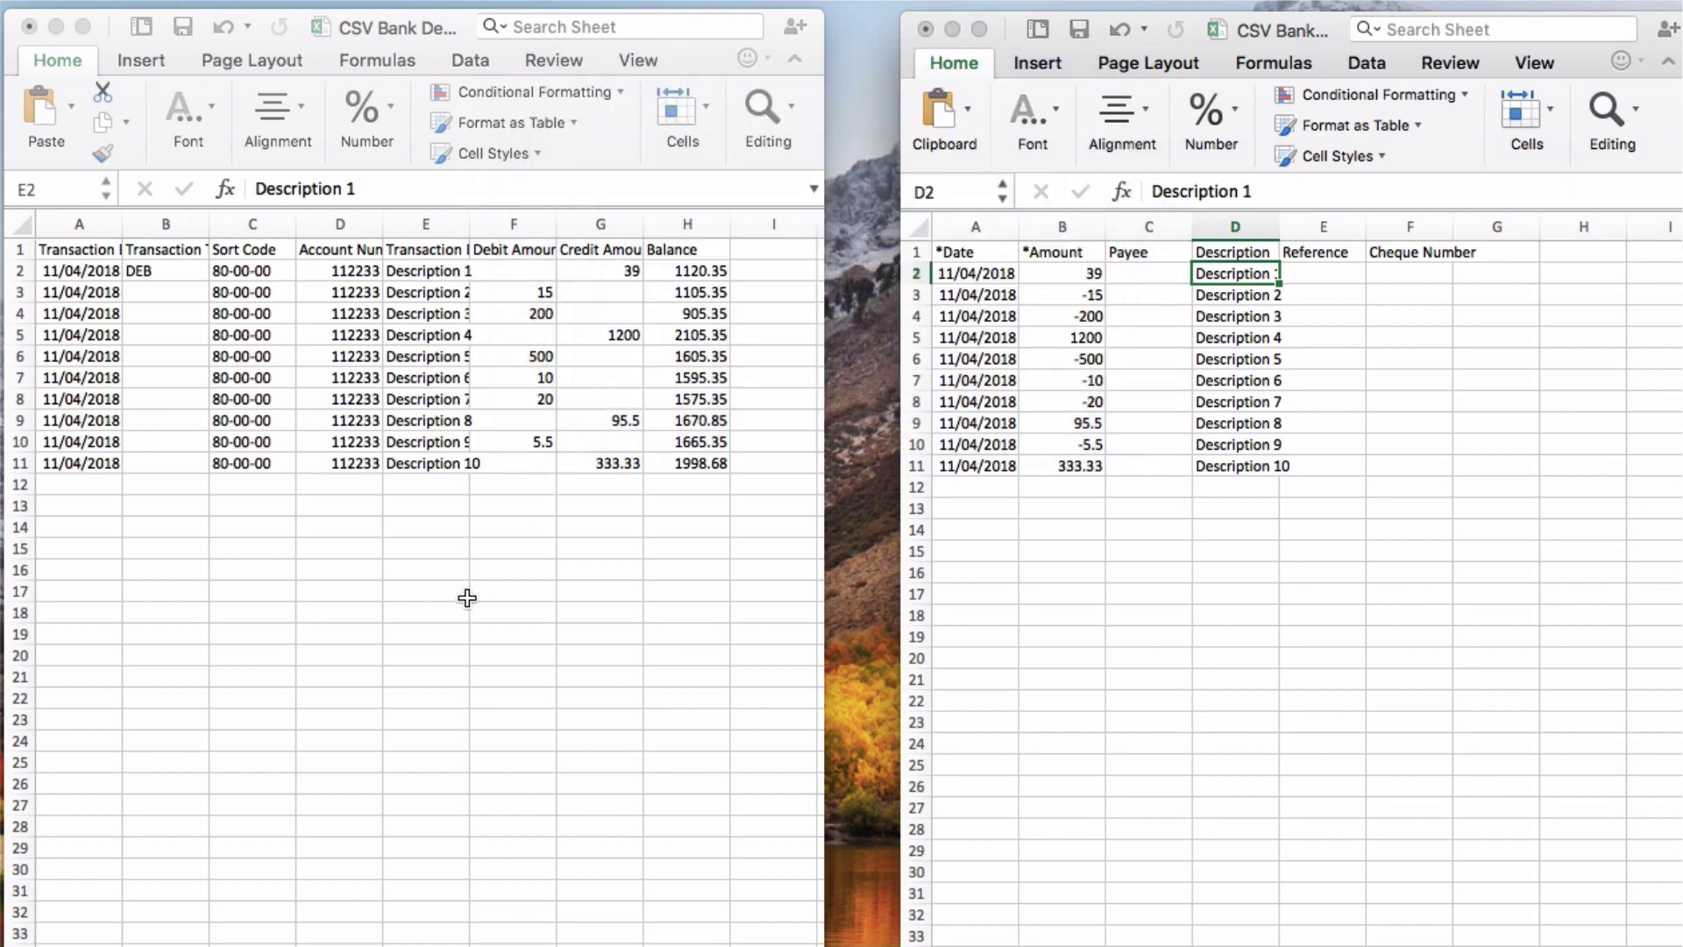
Switch to Xero and open the statement import page for the XUA Current Account
left_click(12, 886)
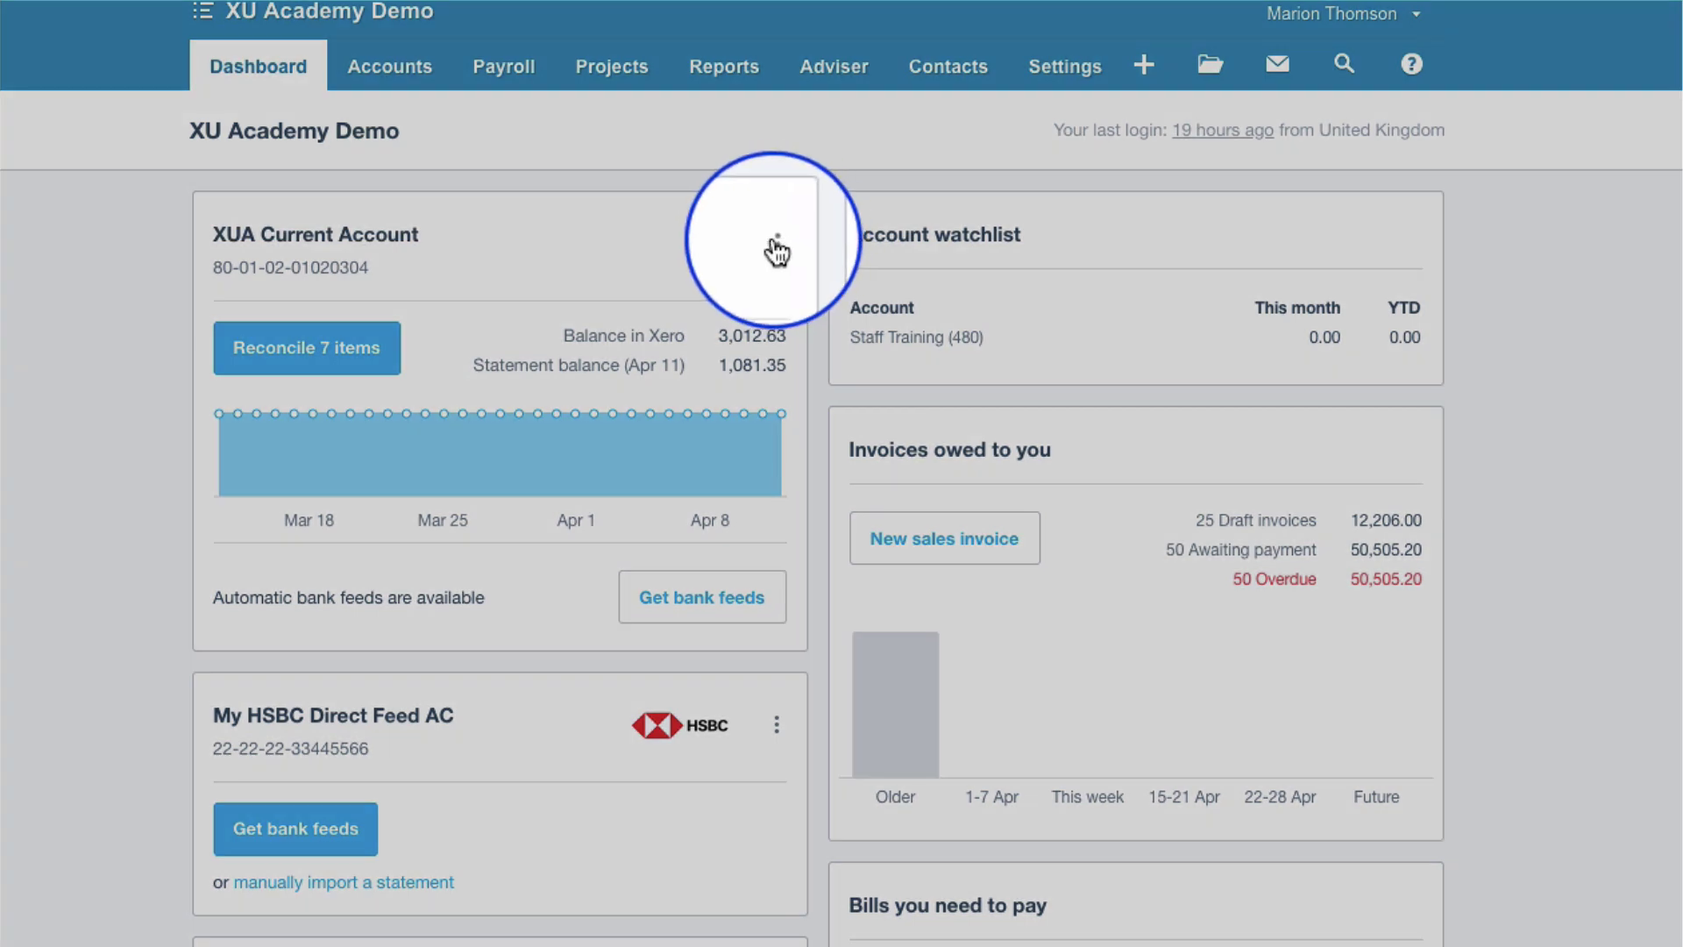
left_click(776, 237)
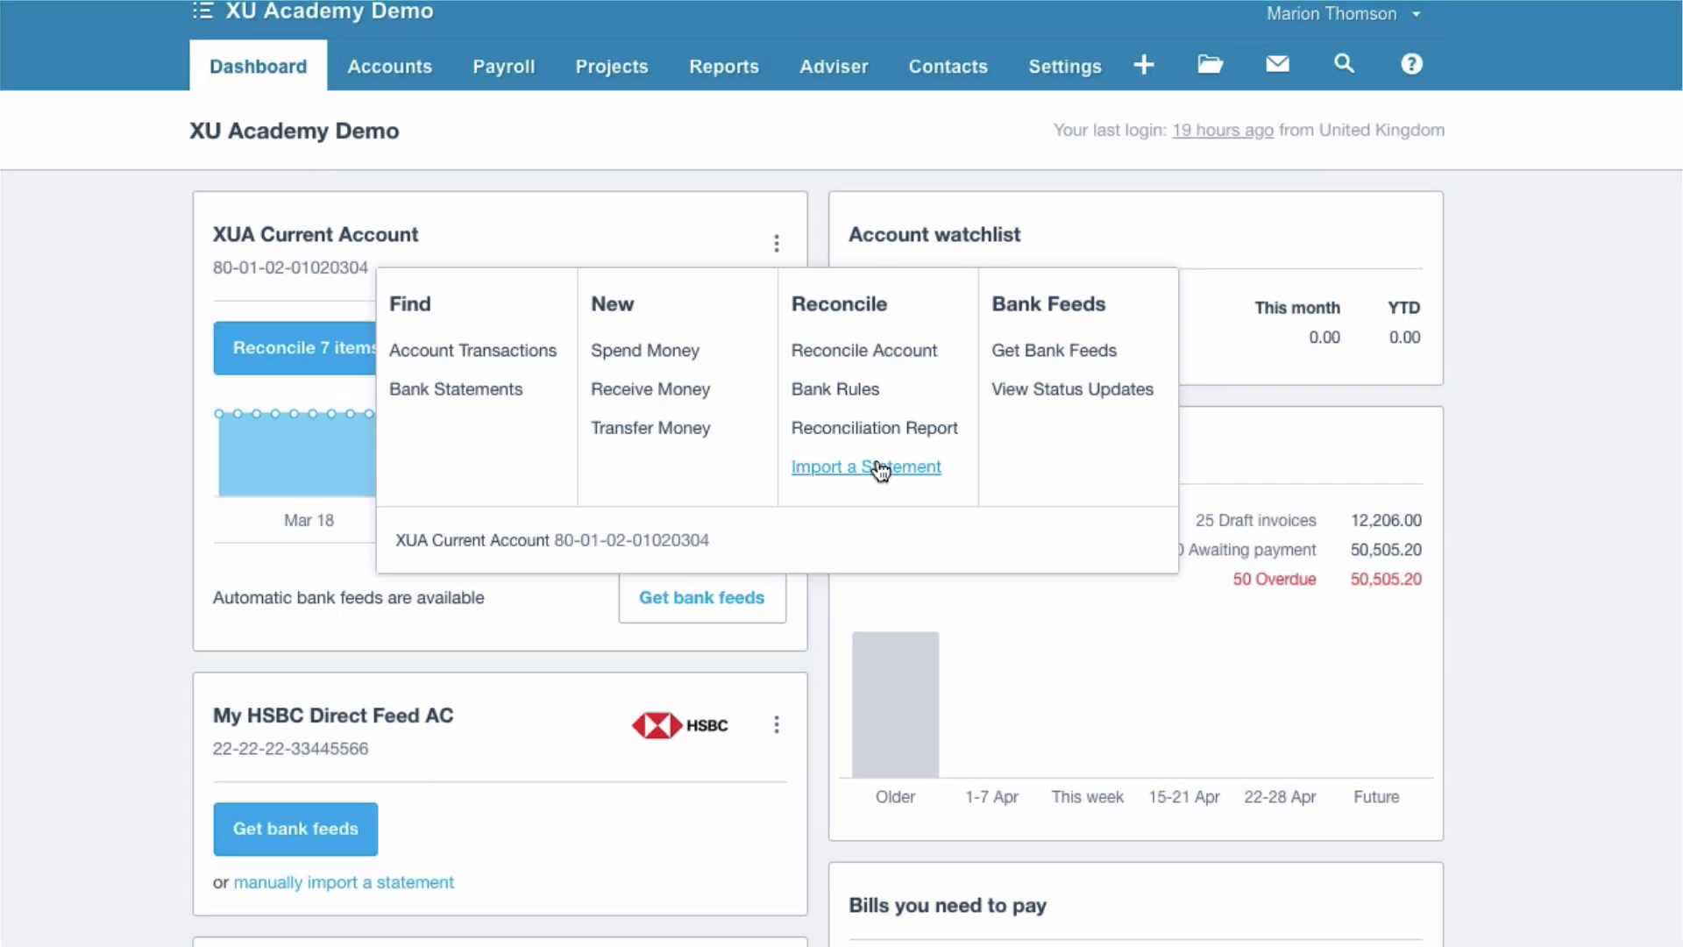
left_click(881, 469)
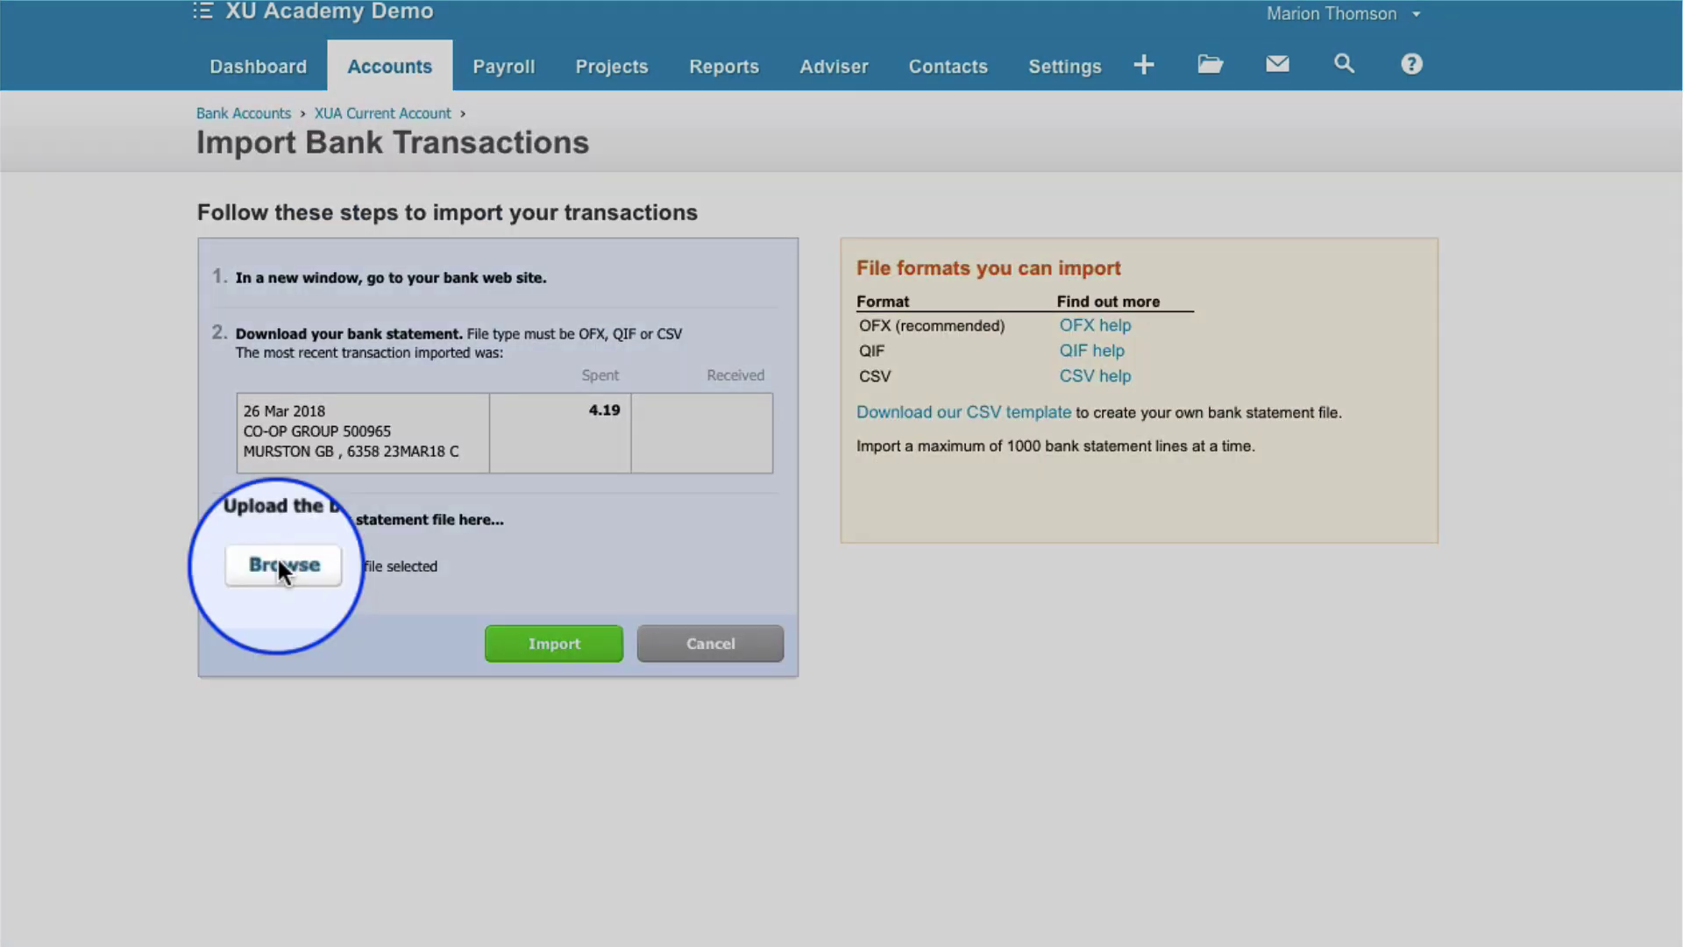
Select the file CSV Bank Template from the Downloads folder as the bank statement and start the import
left_click(279, 563)
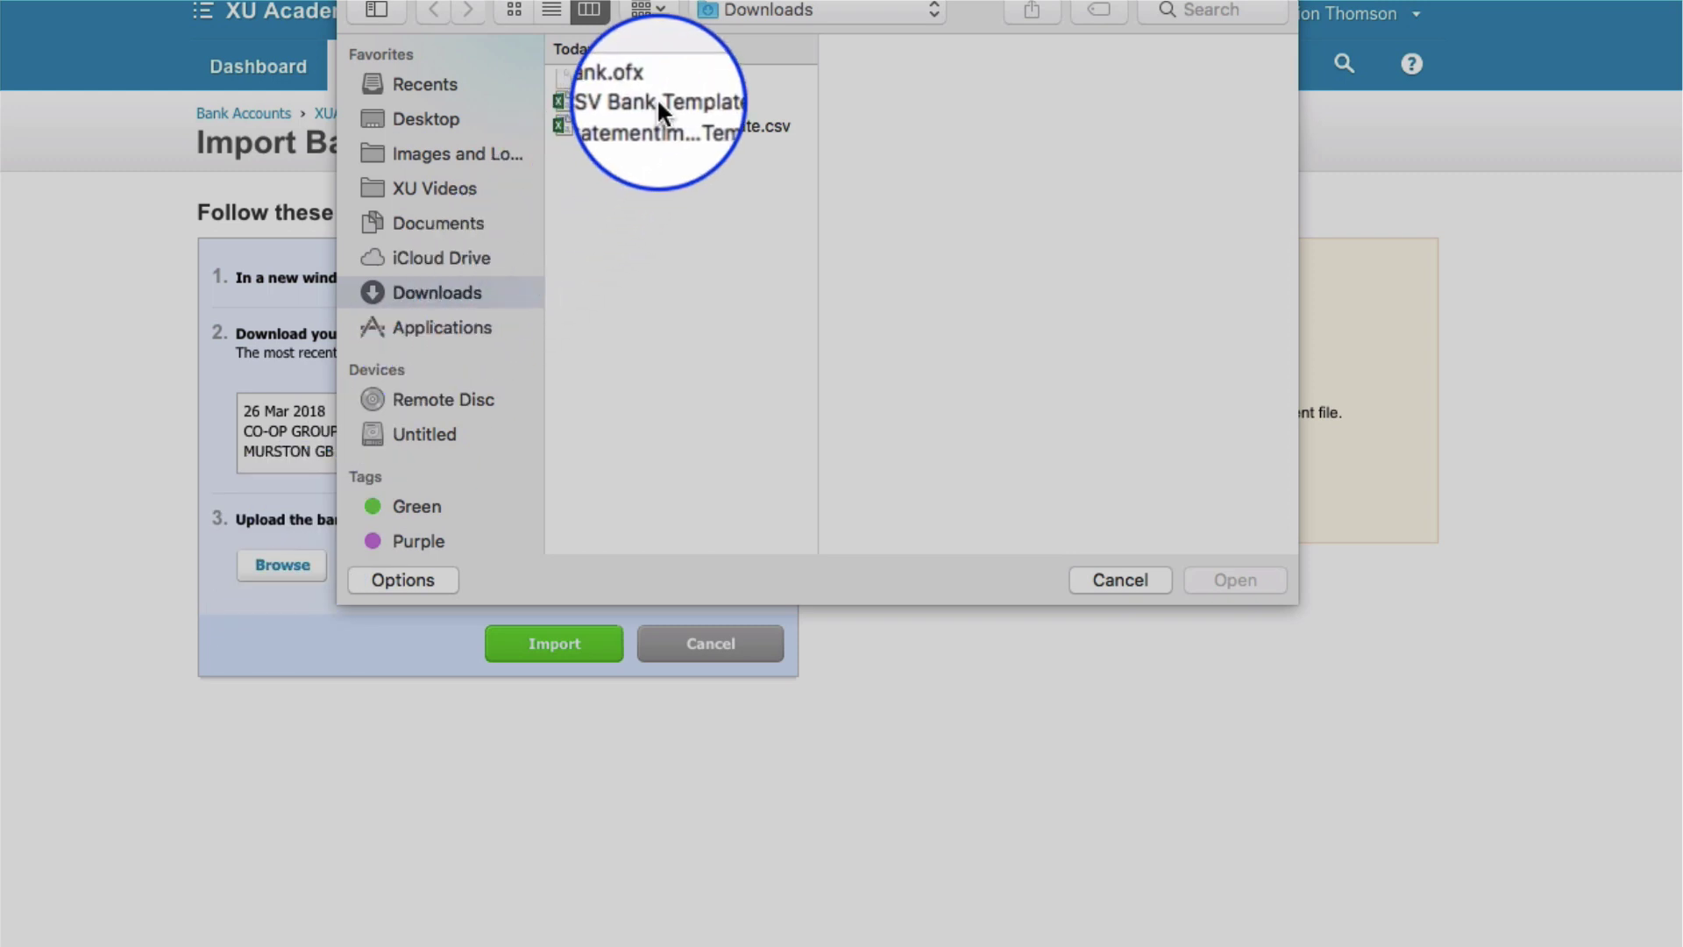
left_click(661, 103)
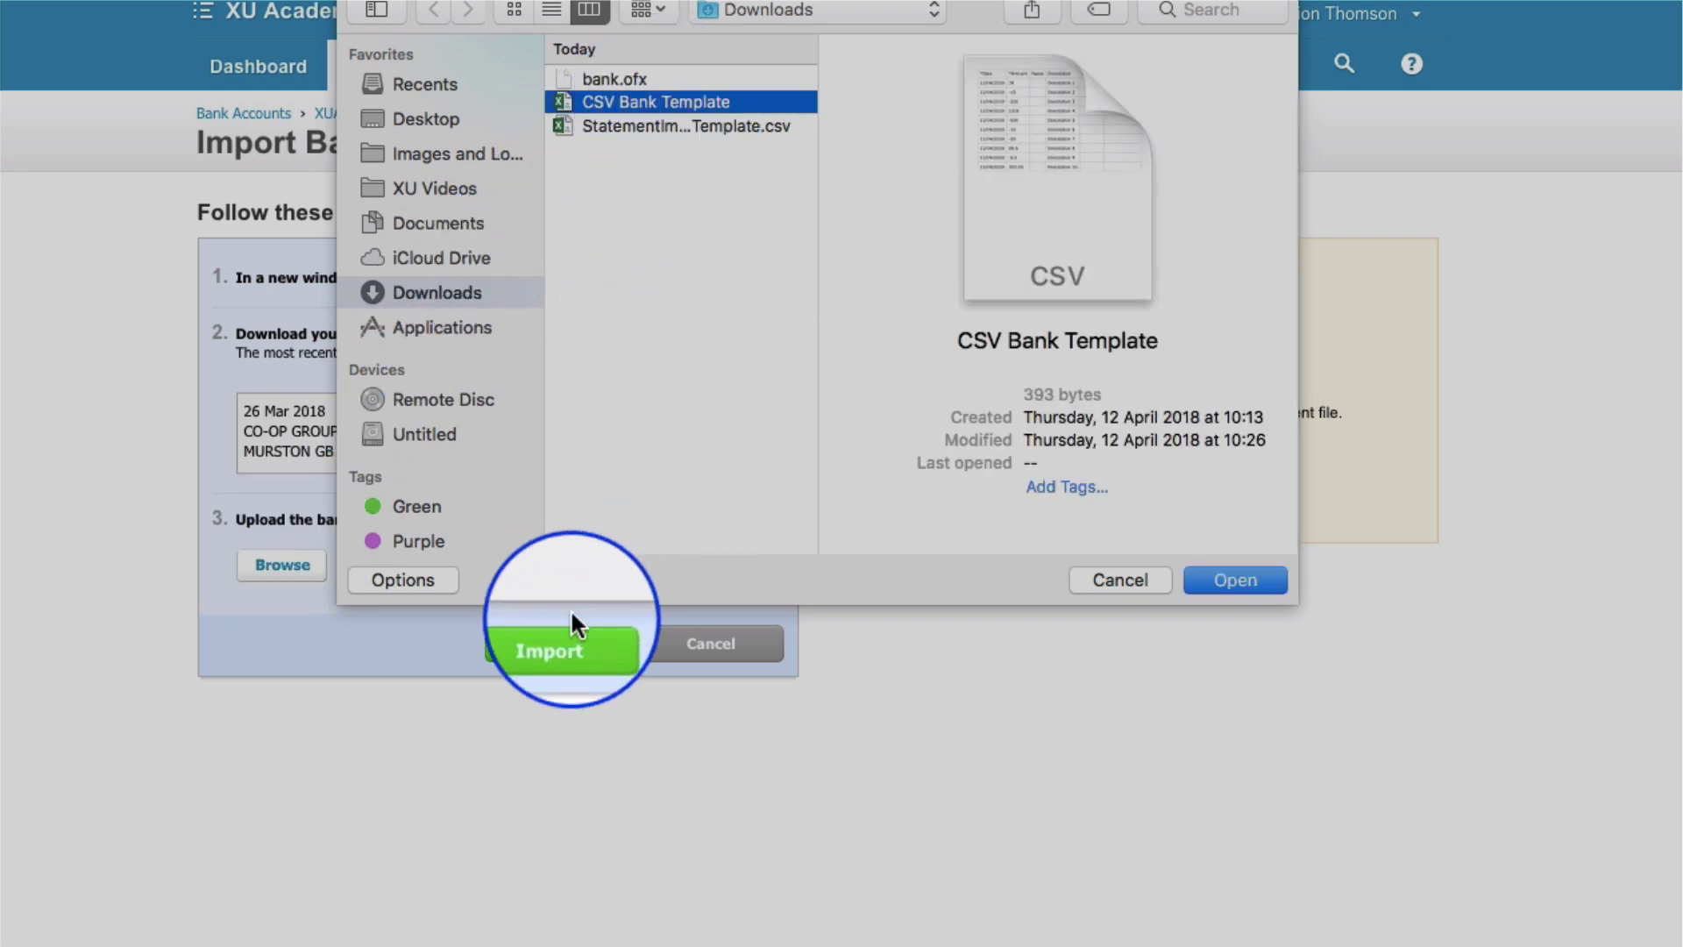
left_click(1229, 571)
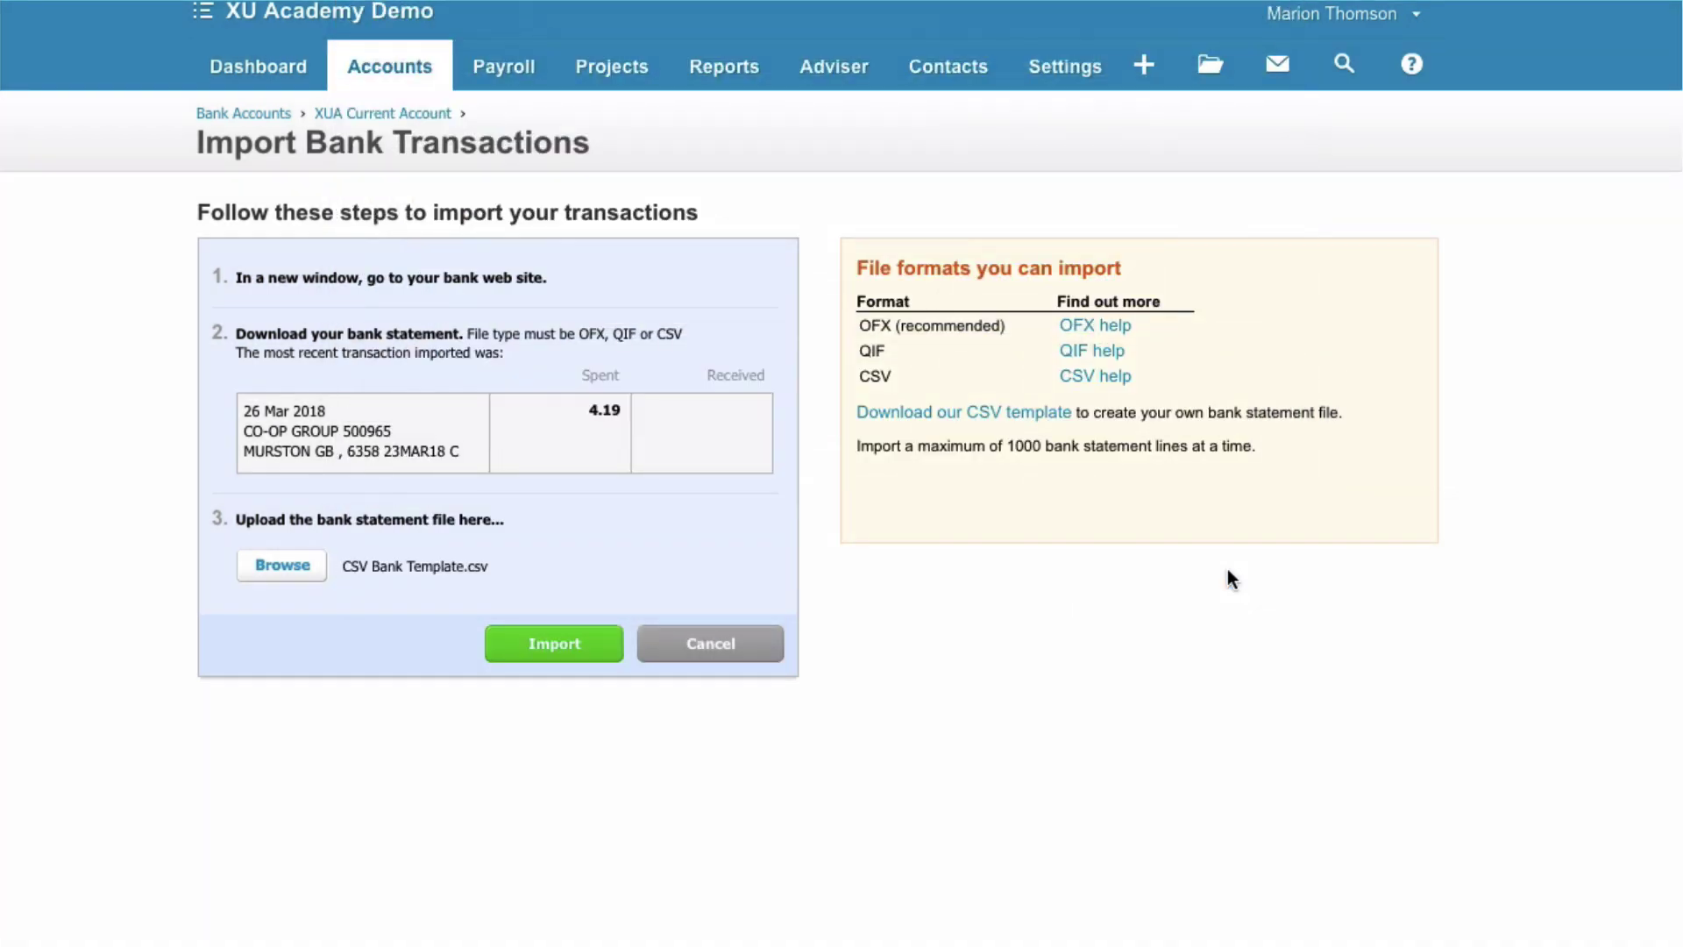
left_click(555, 645)
Examine the import summary and the account balances above the statement lines on the account's reconciliation page
scroll(554, 635, "down", 1)
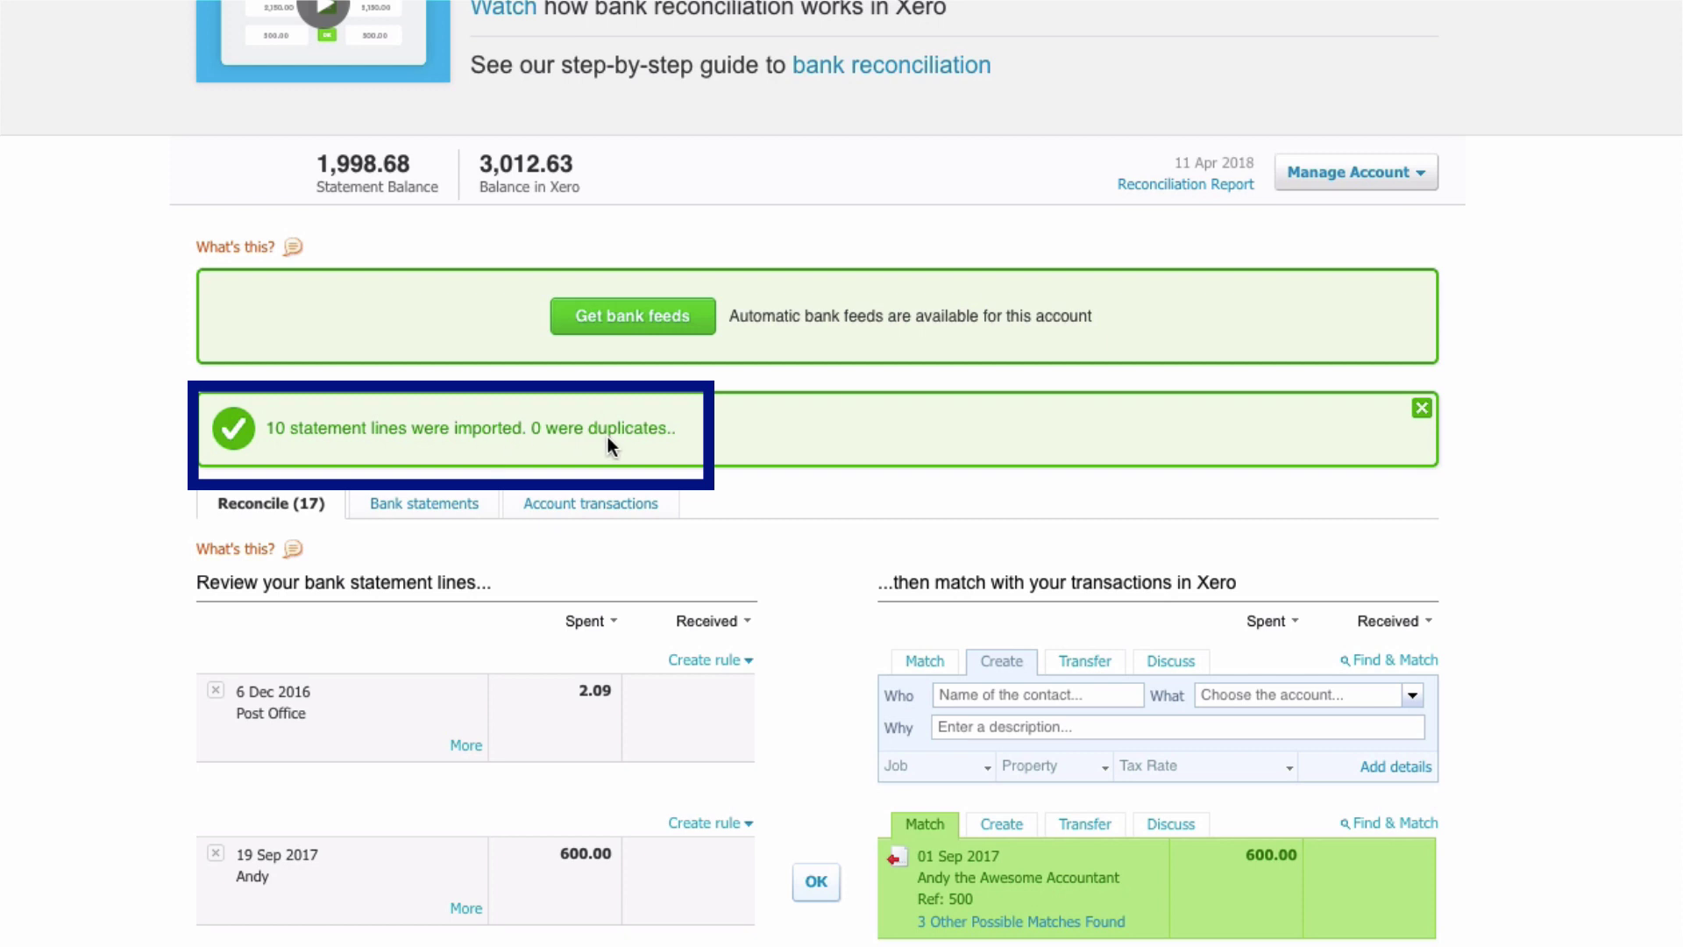
scroll(712, 449, "down", 1)
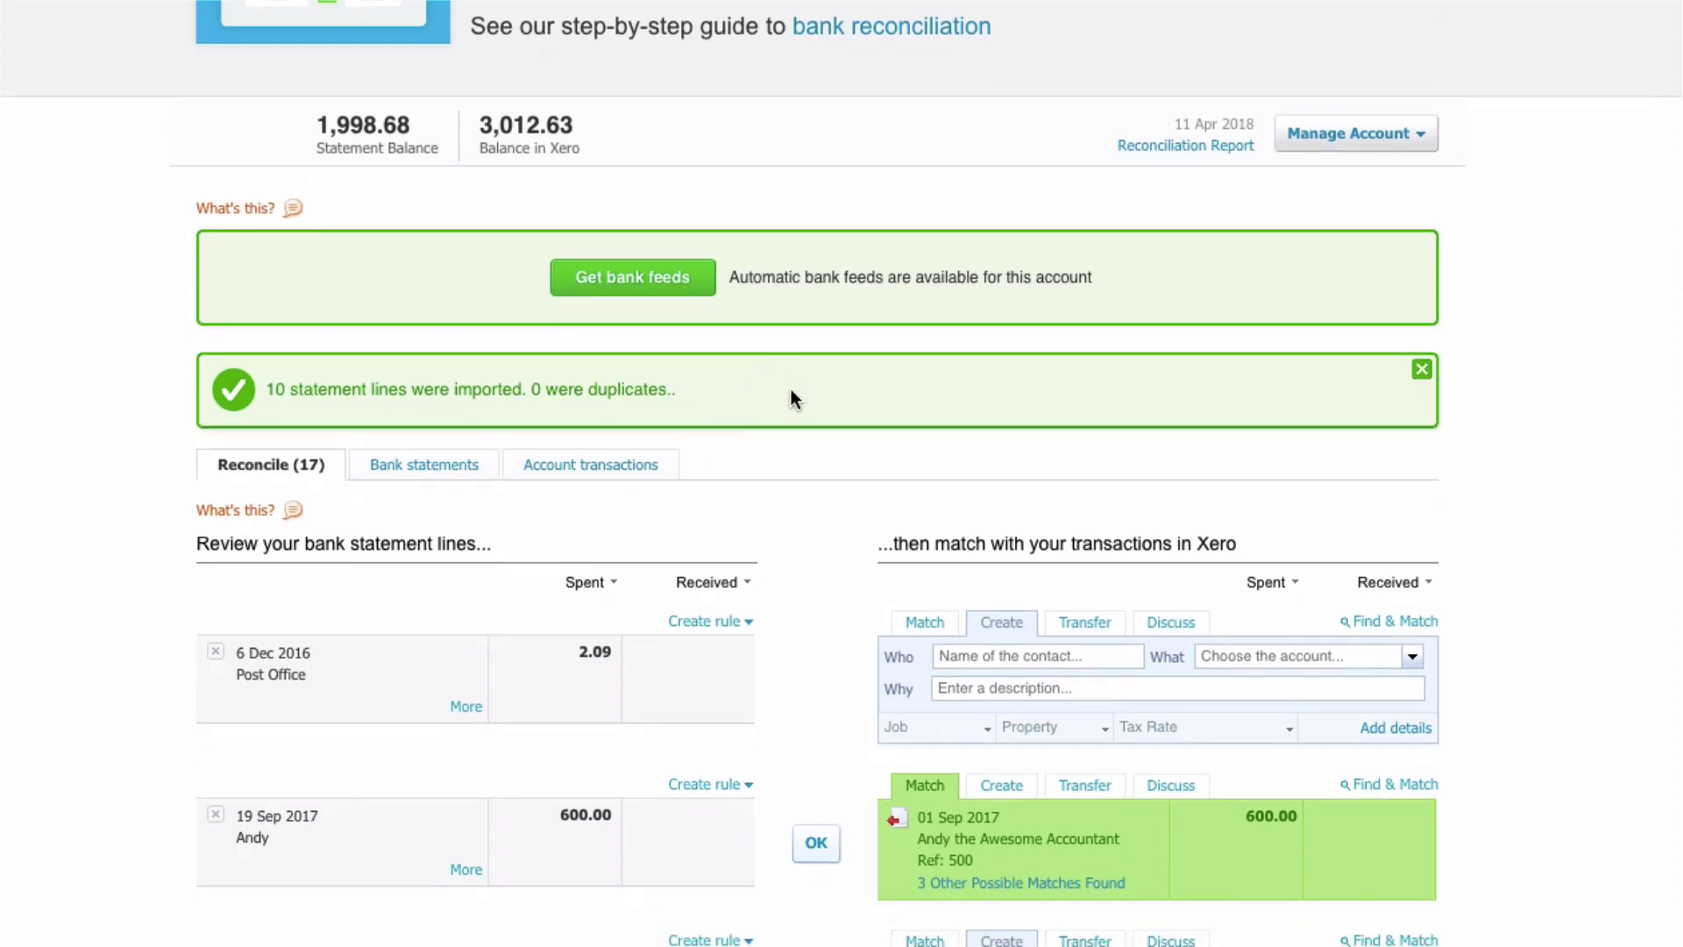
scroll(791, 399, "down", 1)
scroll(792, 392, "up", 1)
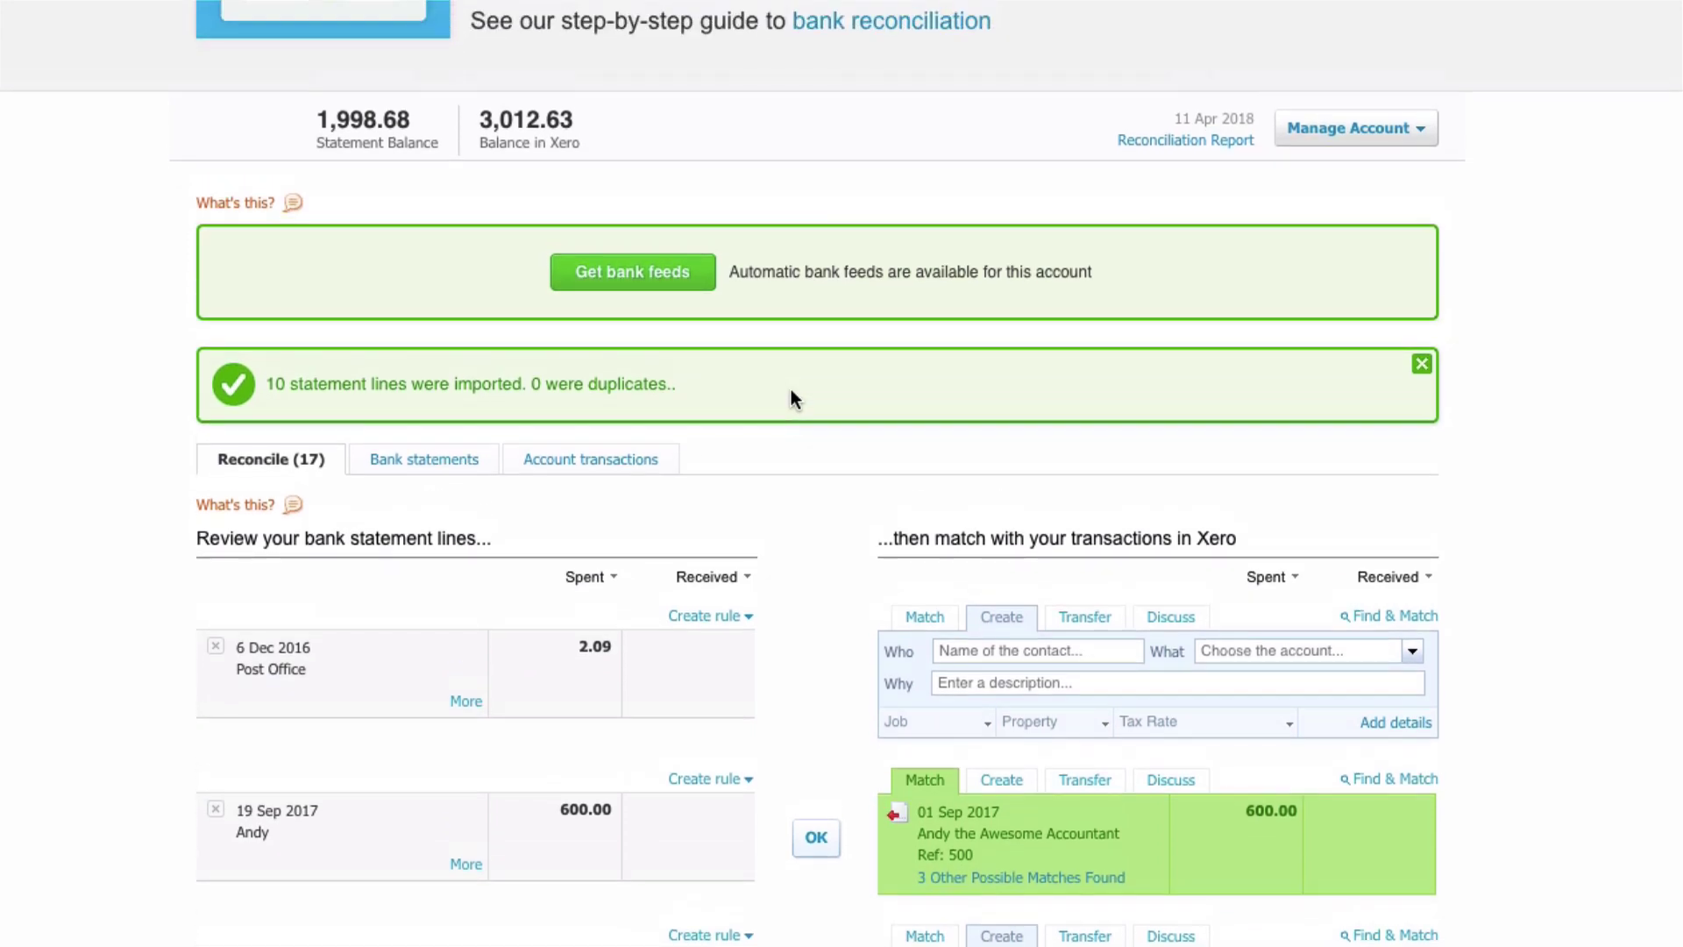
scroll(791, 391, "up", 1)
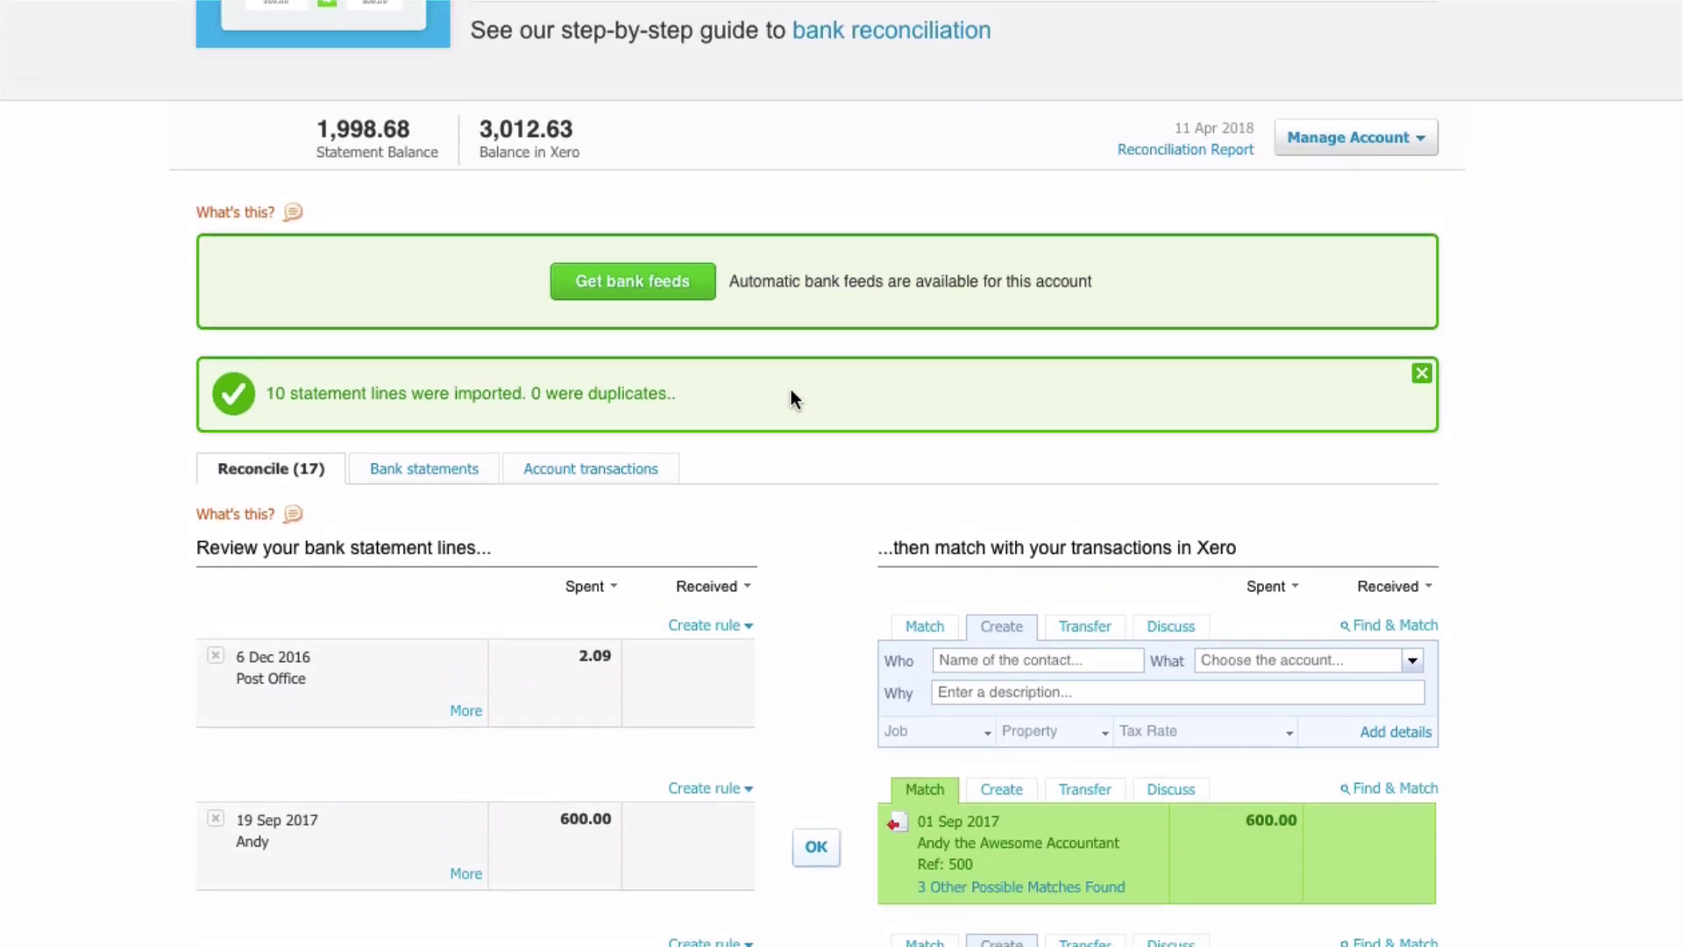
scroll(791, 394, "down", 1)
scroll(791, 395, "up", 1)
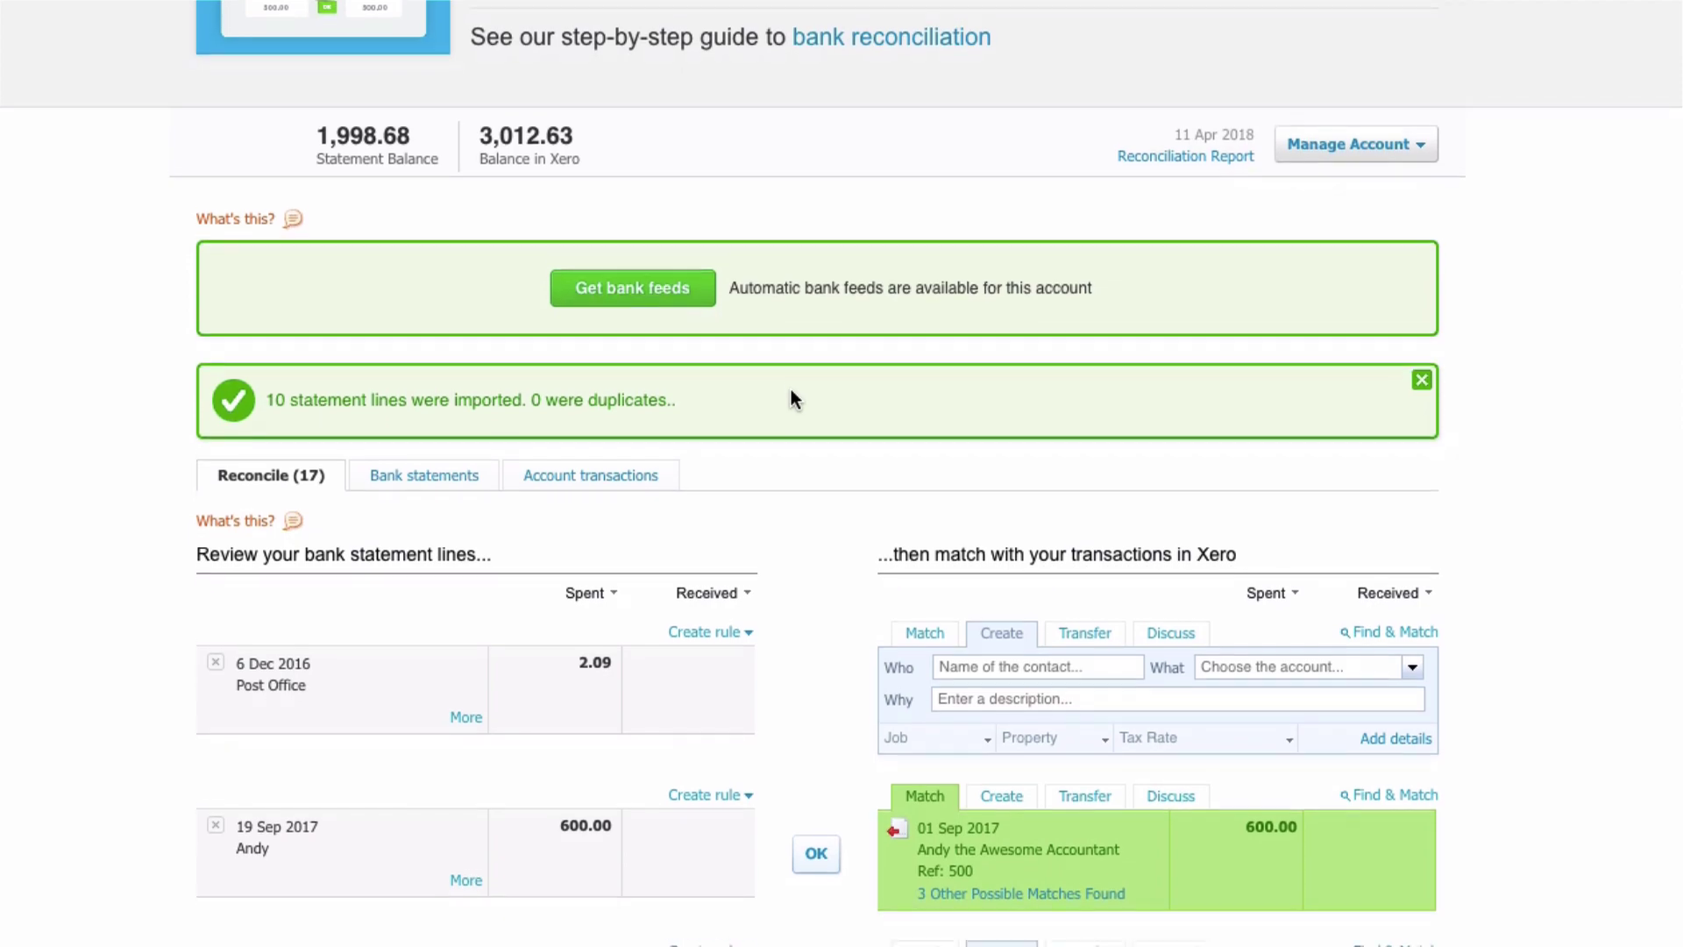
scroll(790, 389, "down", 1)
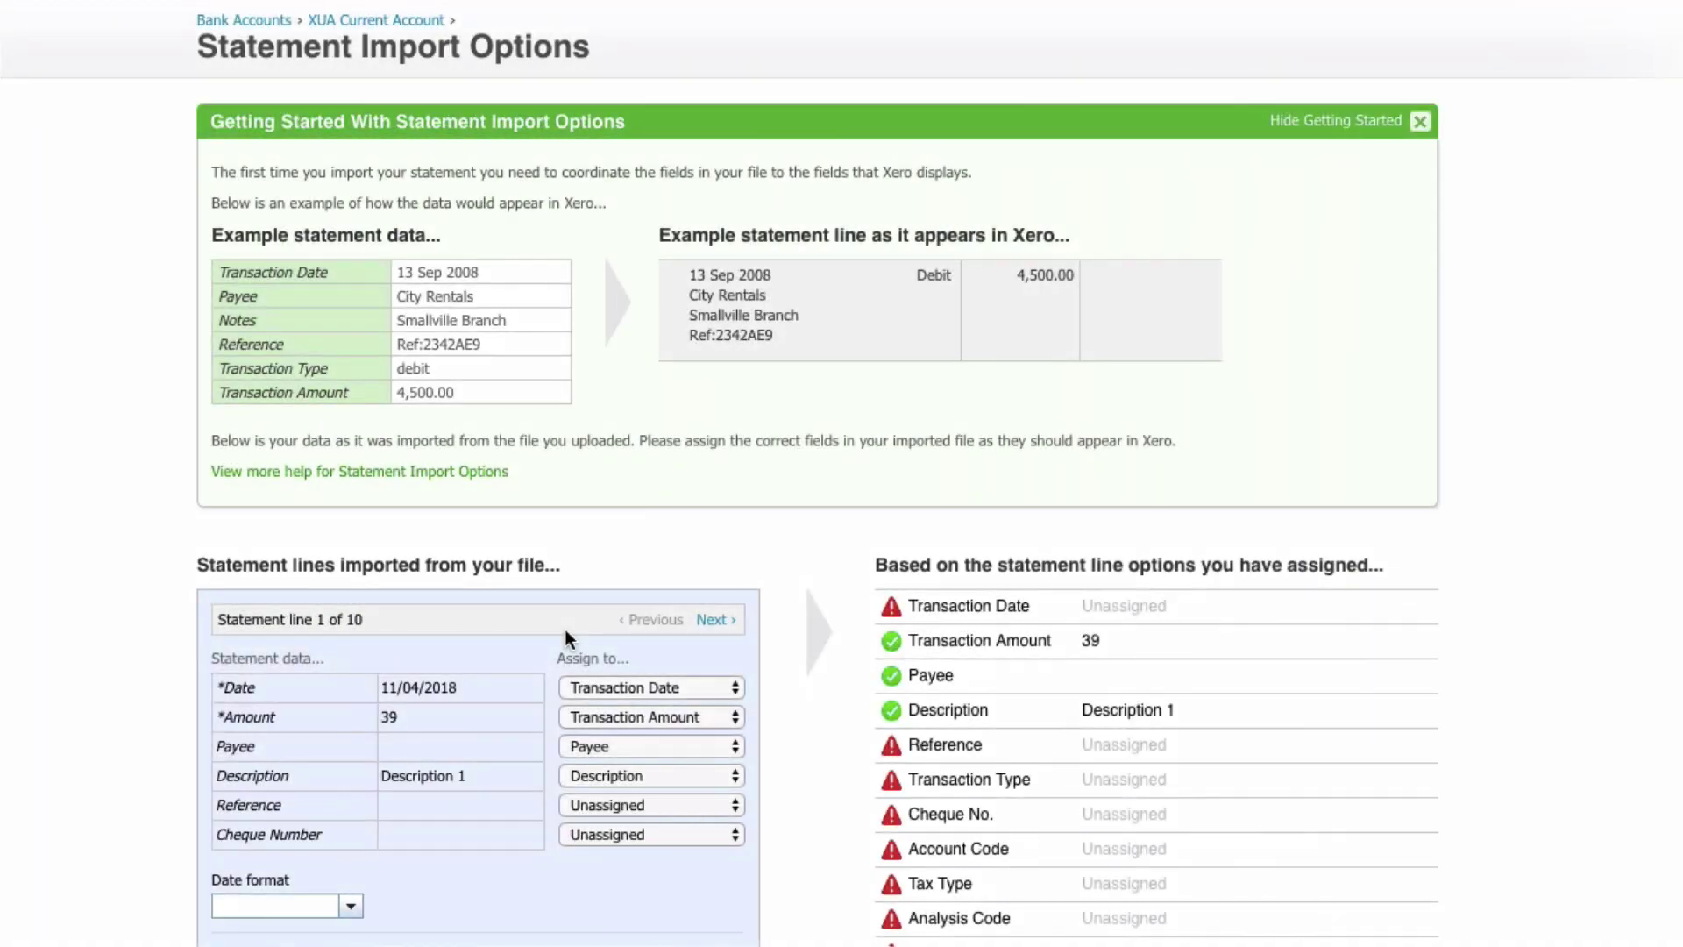
Set the date format to DD/MM/YYYY in the statement import options and save the field assignments
scroll(564, 629, "down", 3)
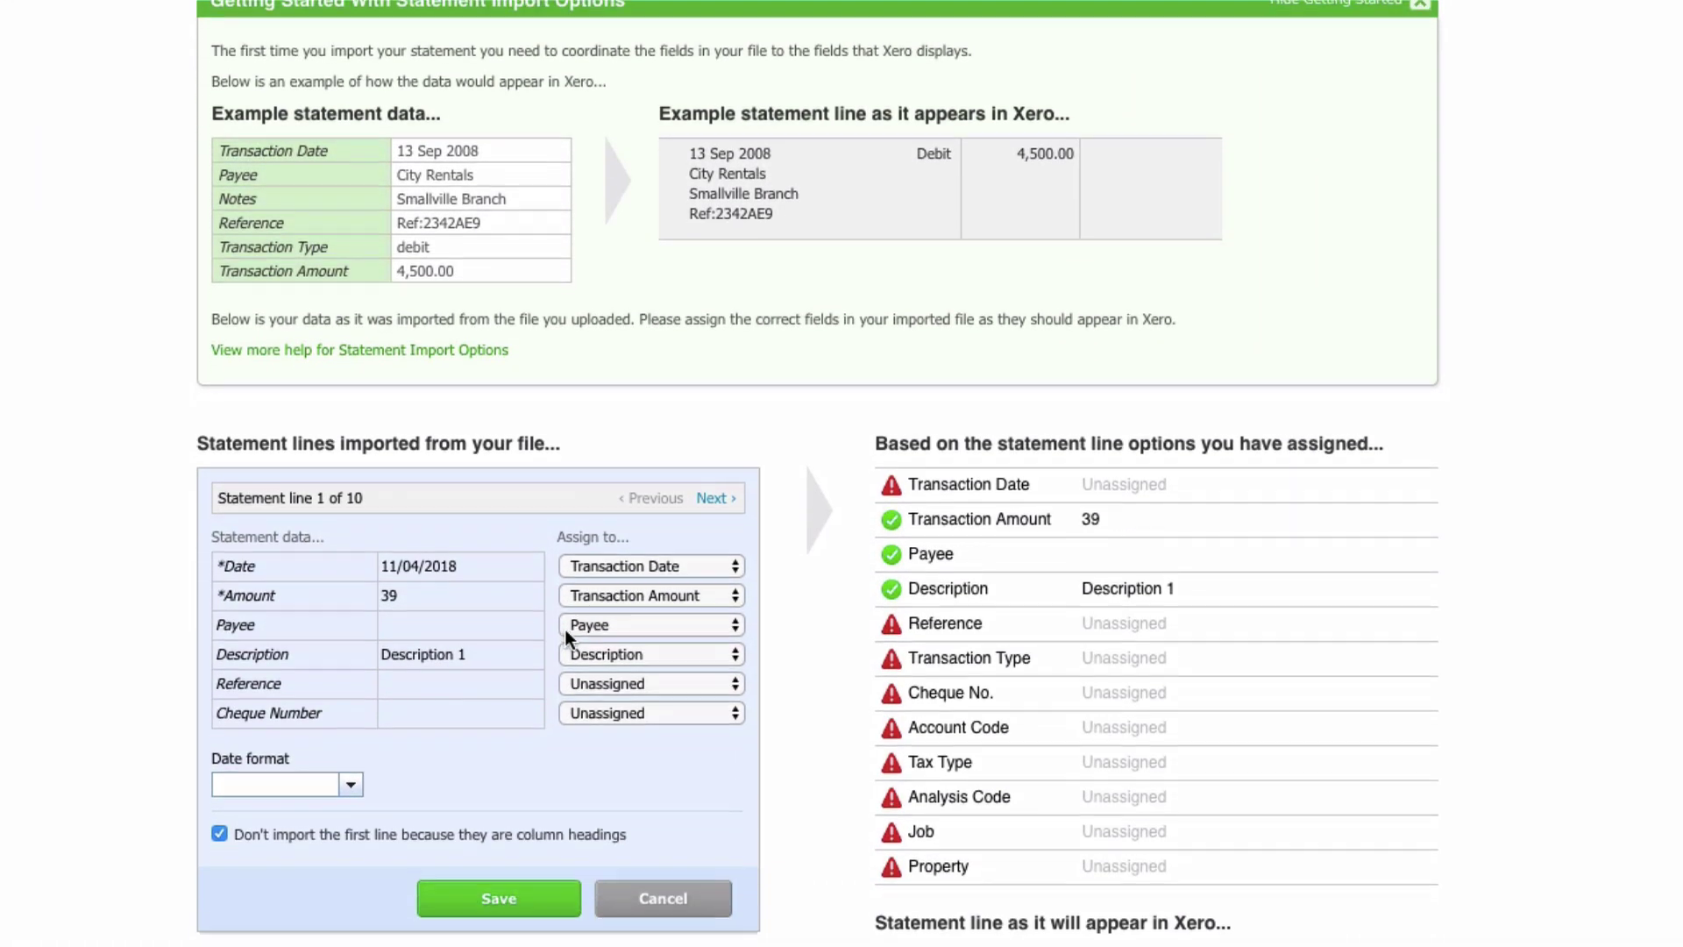
scroll(565, 628, "down", 3)
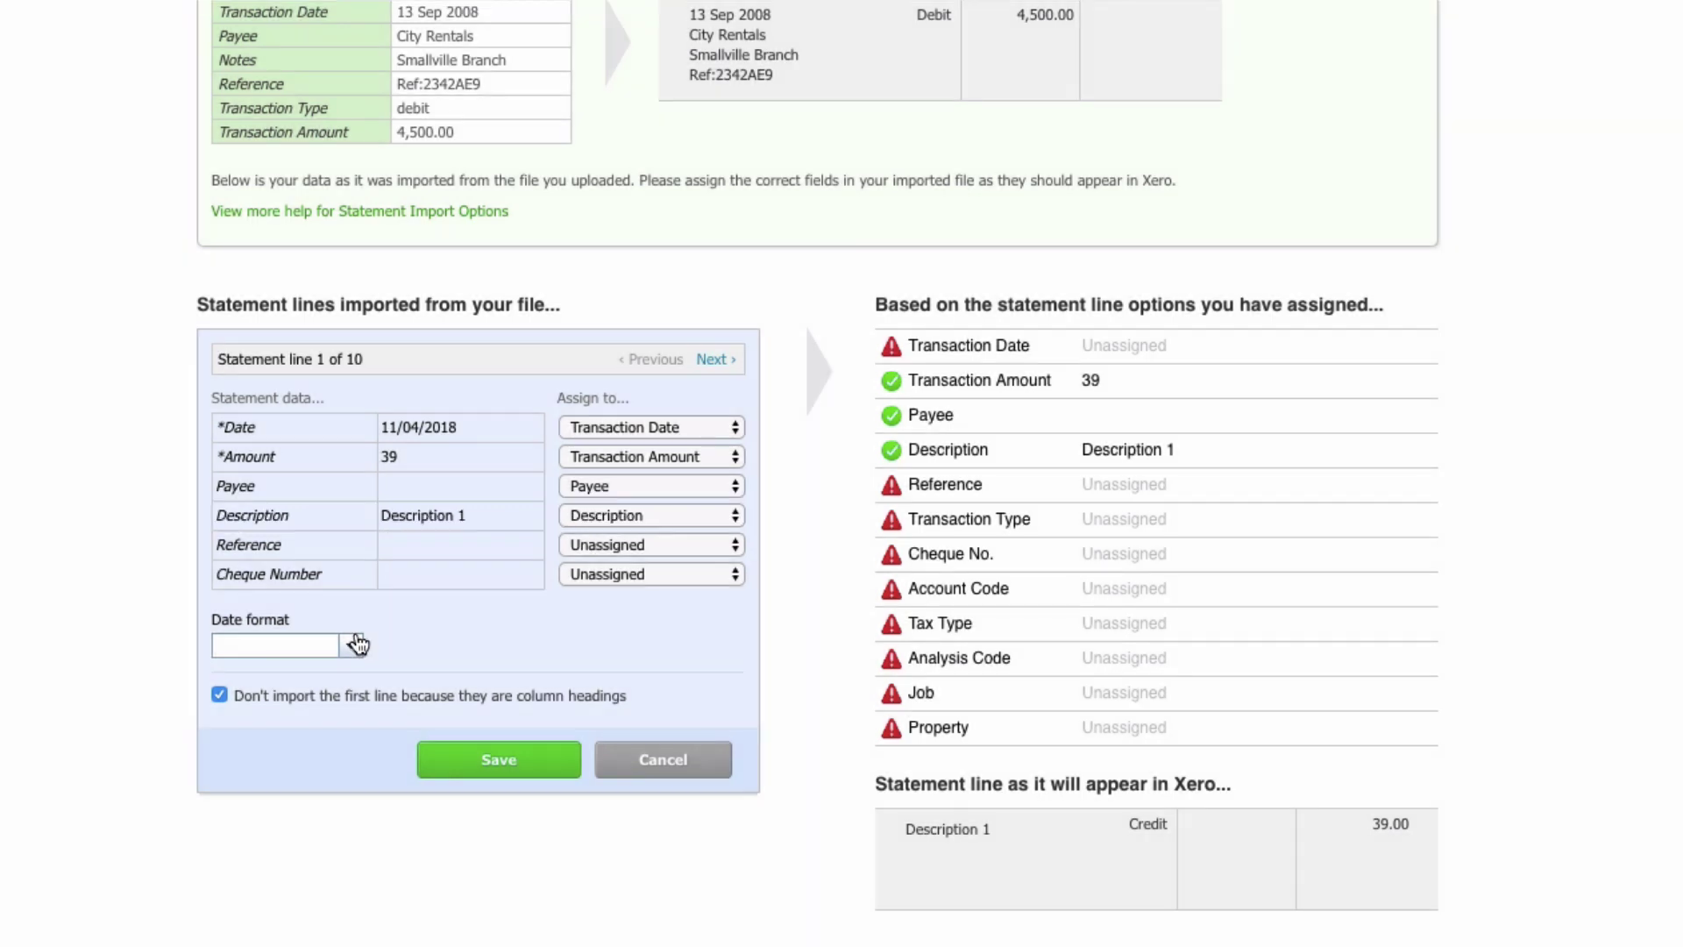
left_click(357, 645)
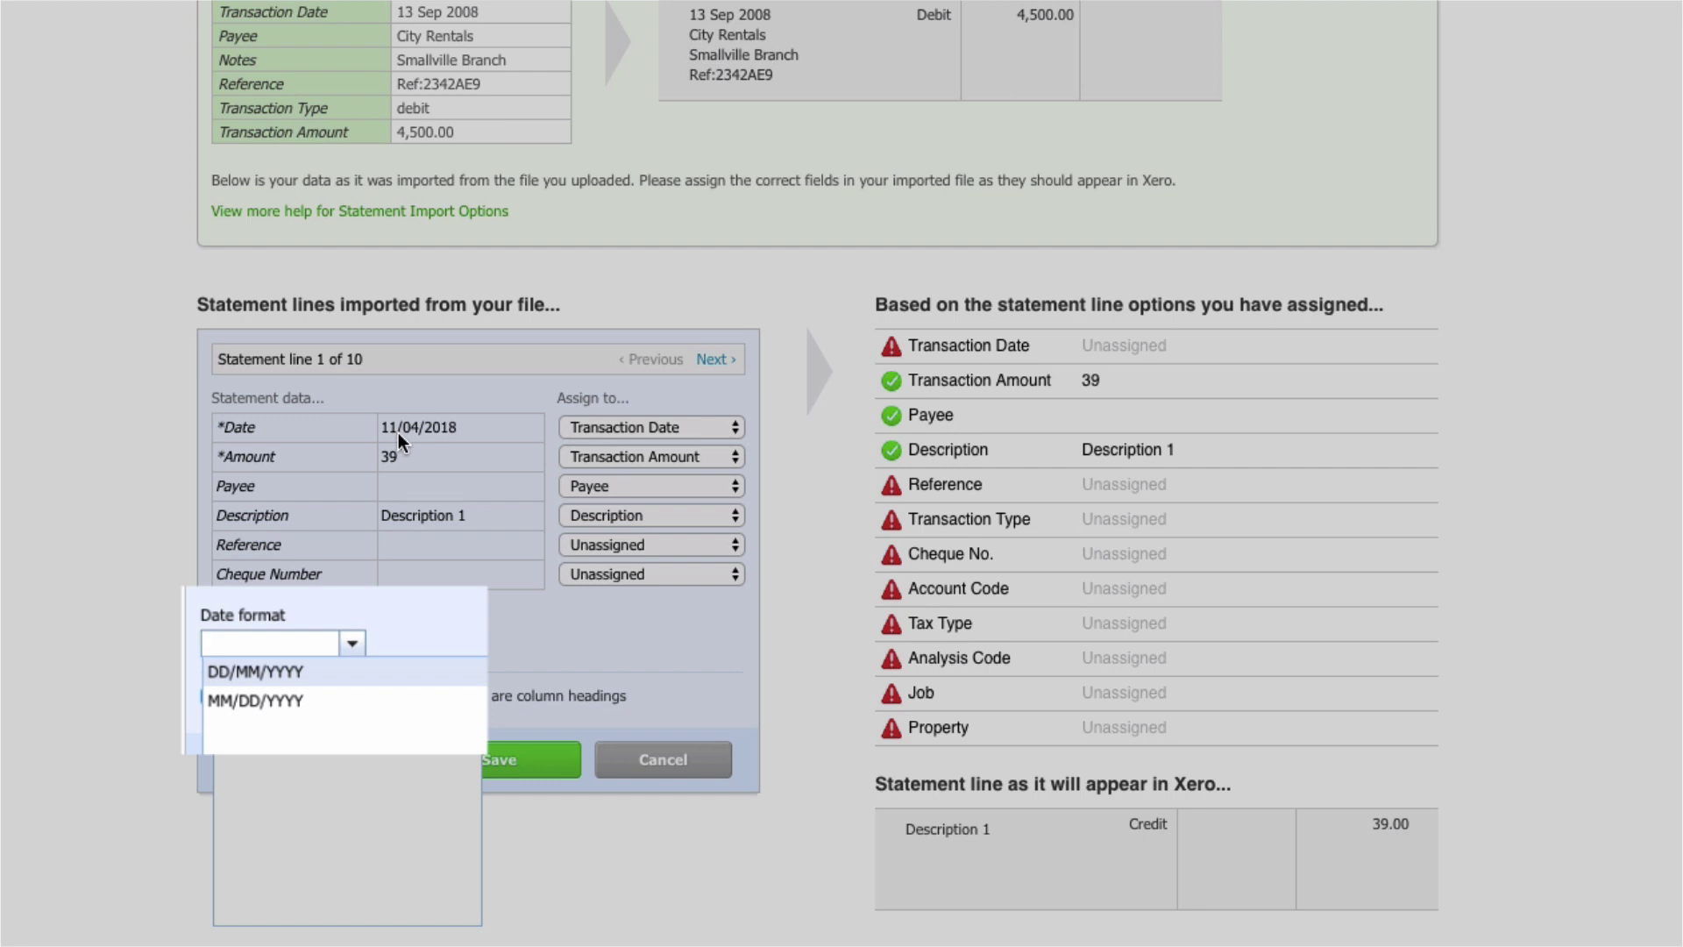
left_click(289, 671)
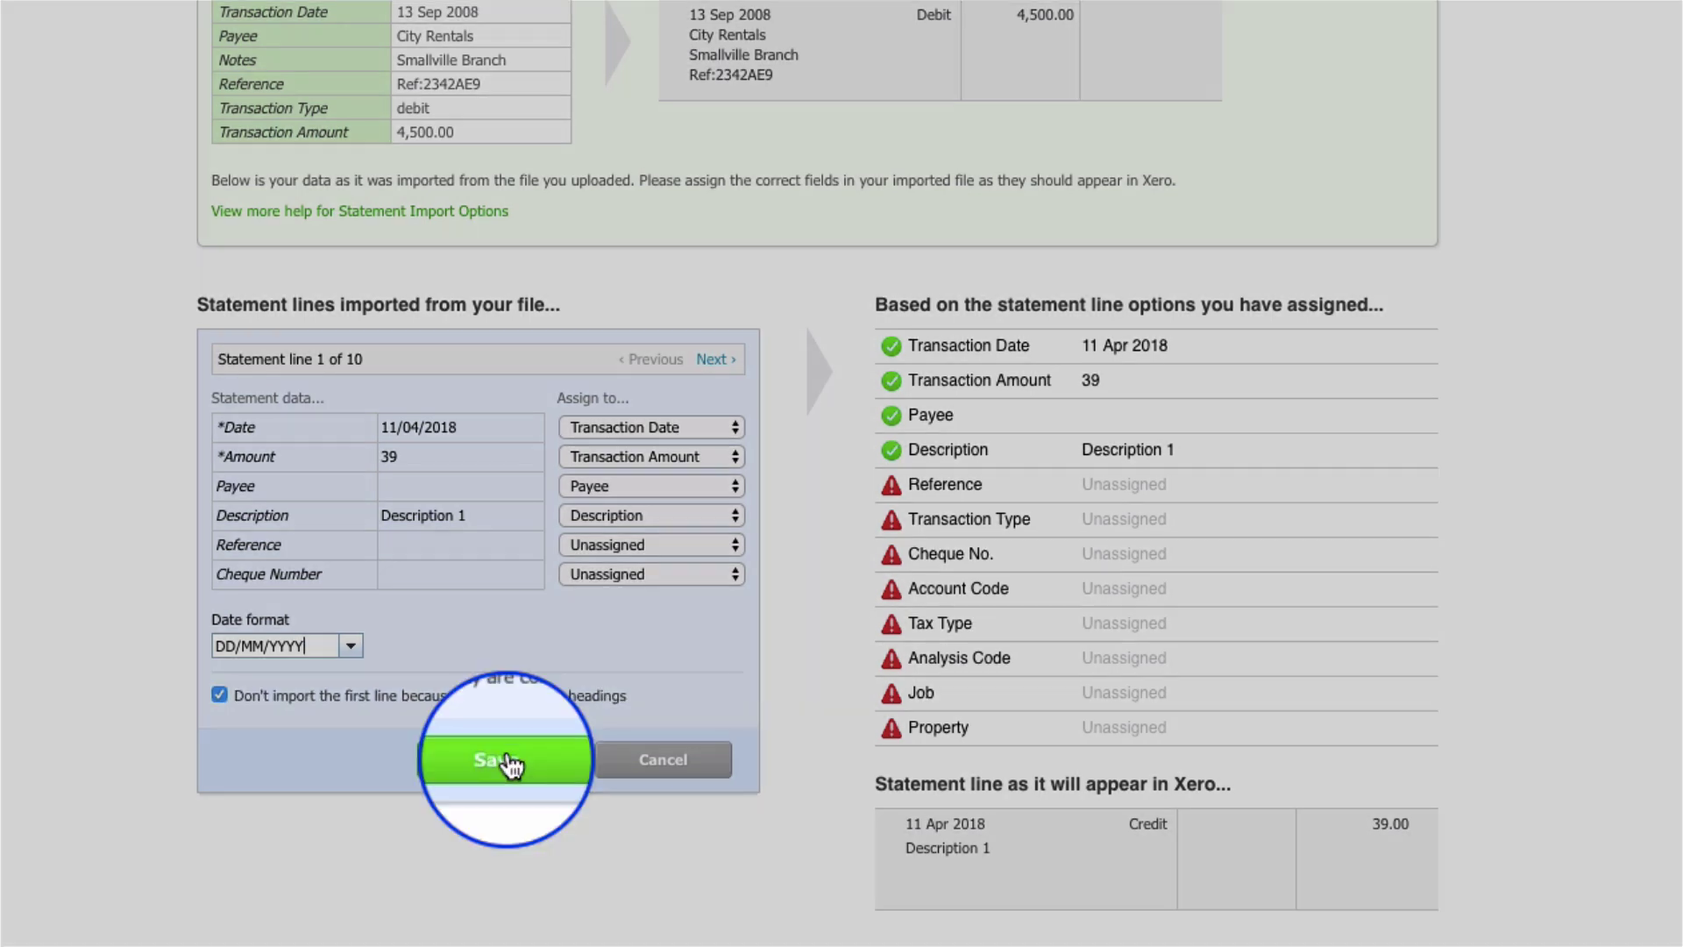
left_click(506, 759)
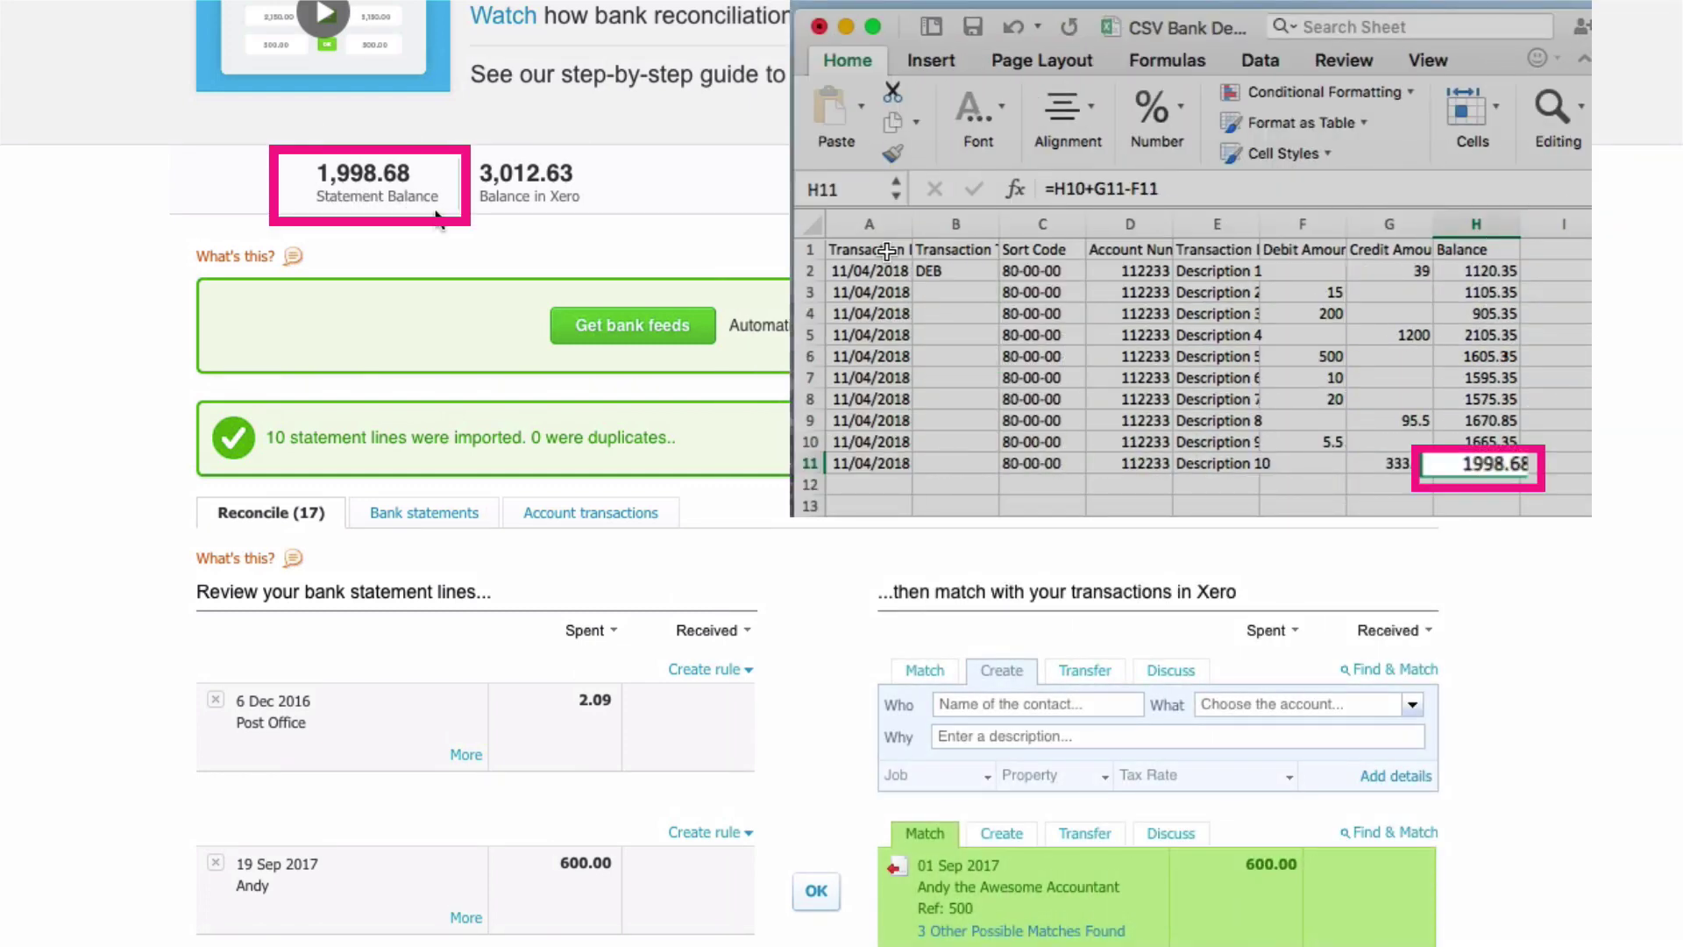
Review the statement balance and the imported 11 Apr 2018 lines through to the last page of the reconciliation list
scroll(438, 229, "up", 2)
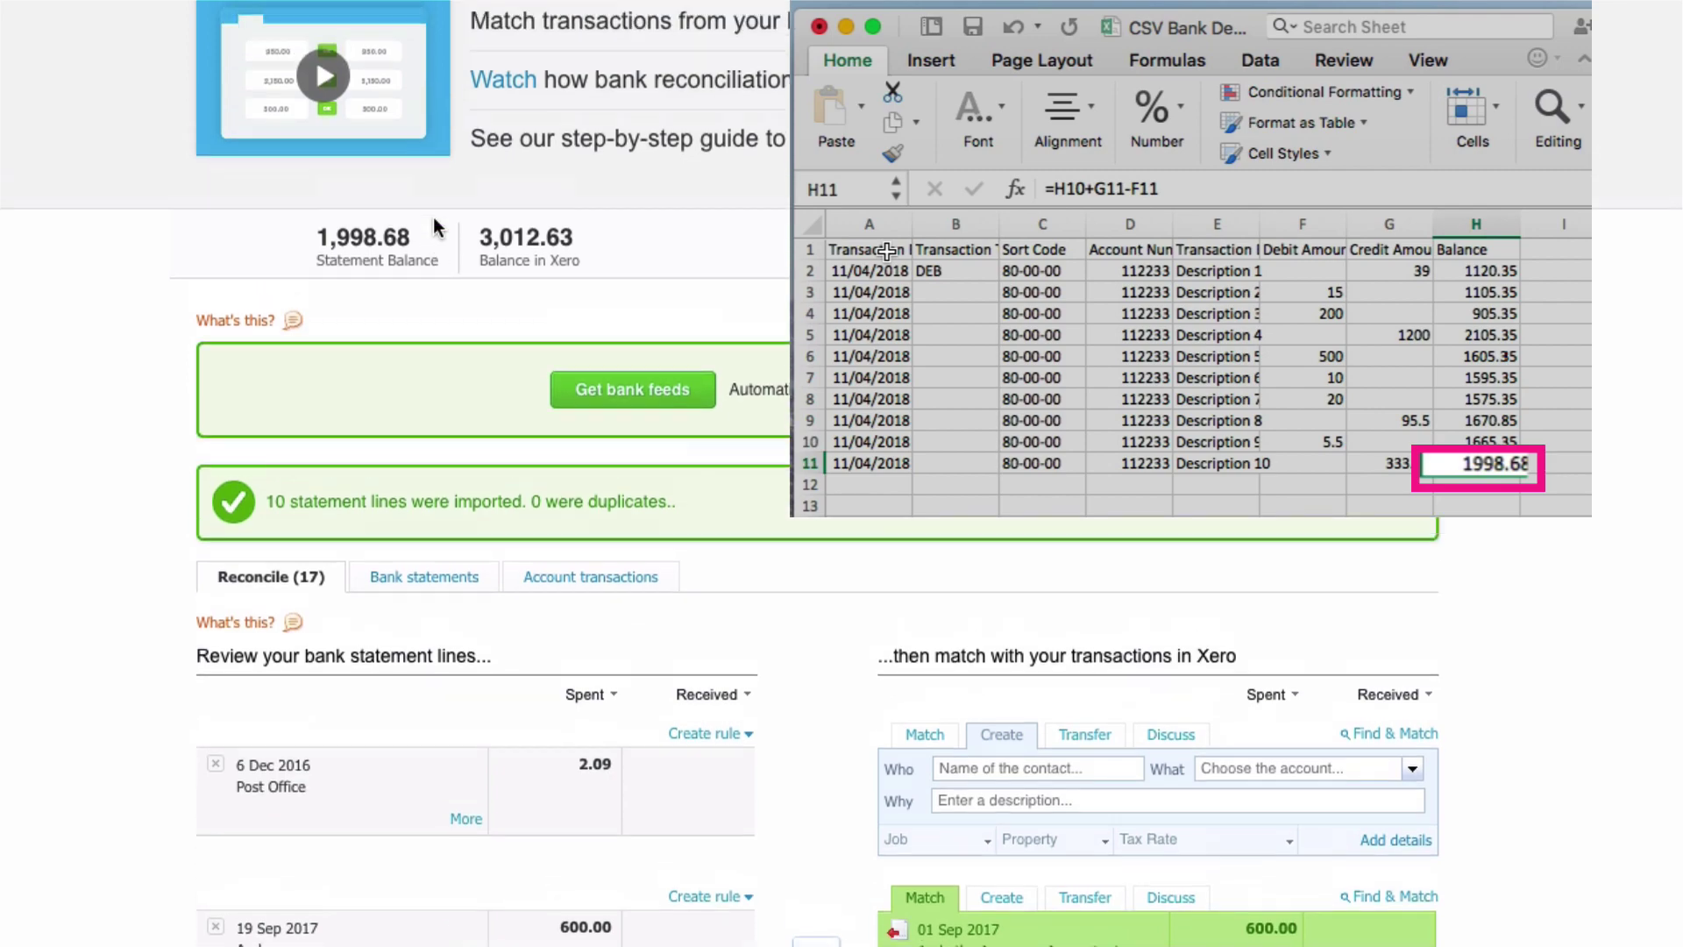
scroll(433, 217, "down", 15)
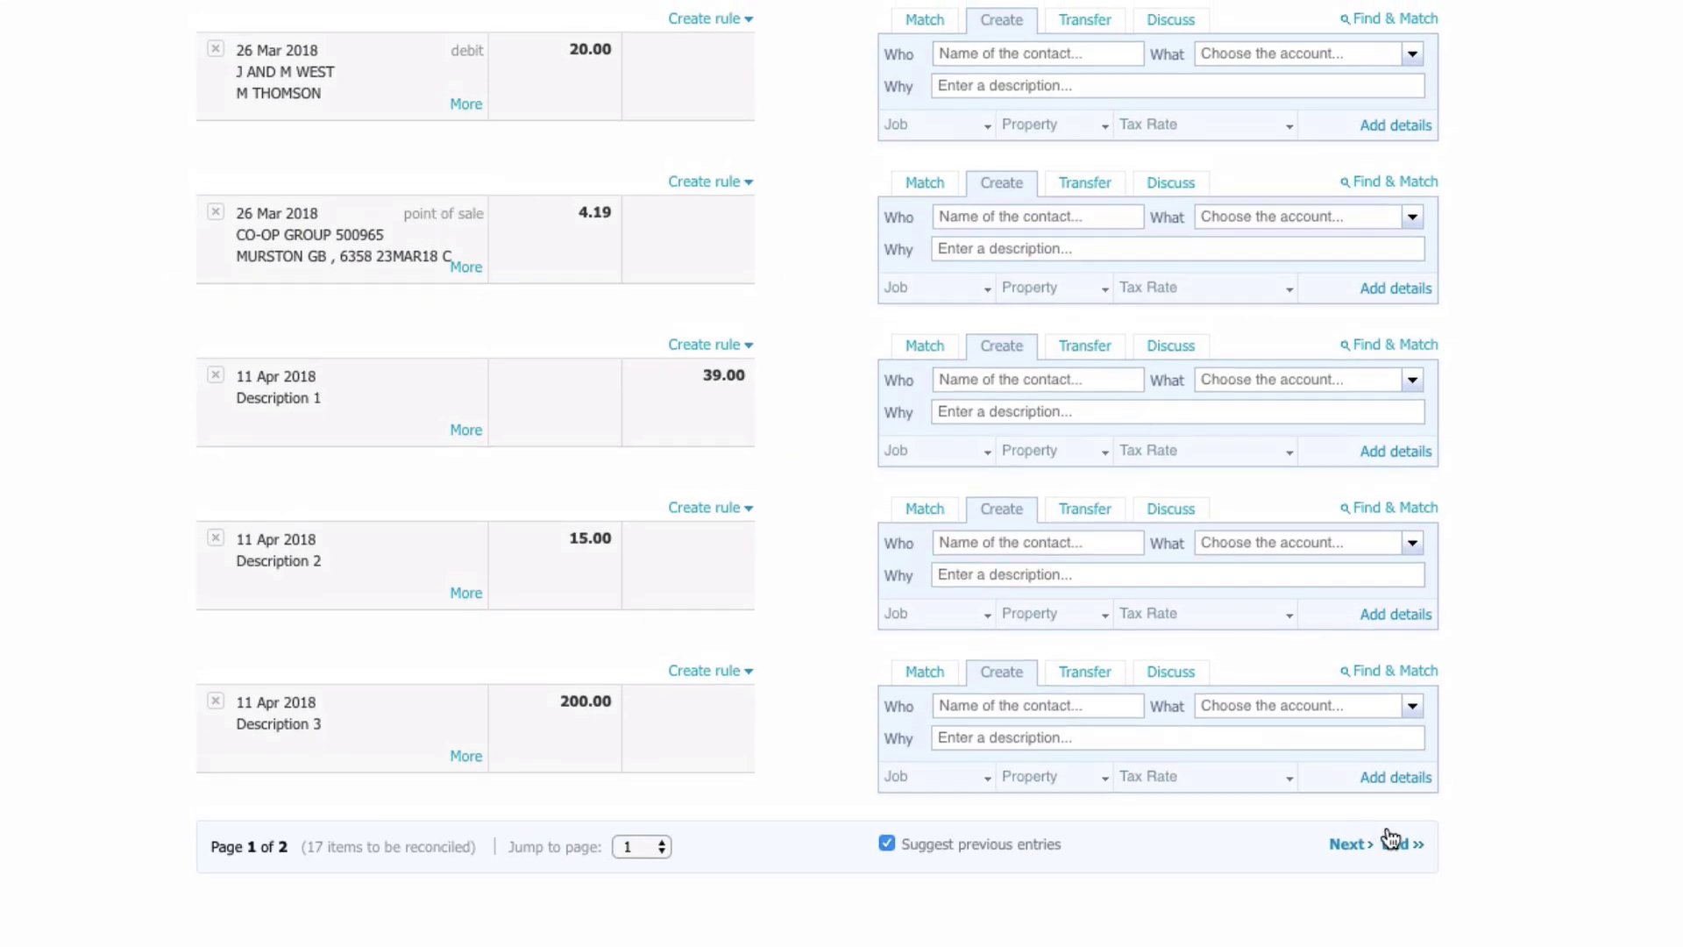
left_click(1394, 844)
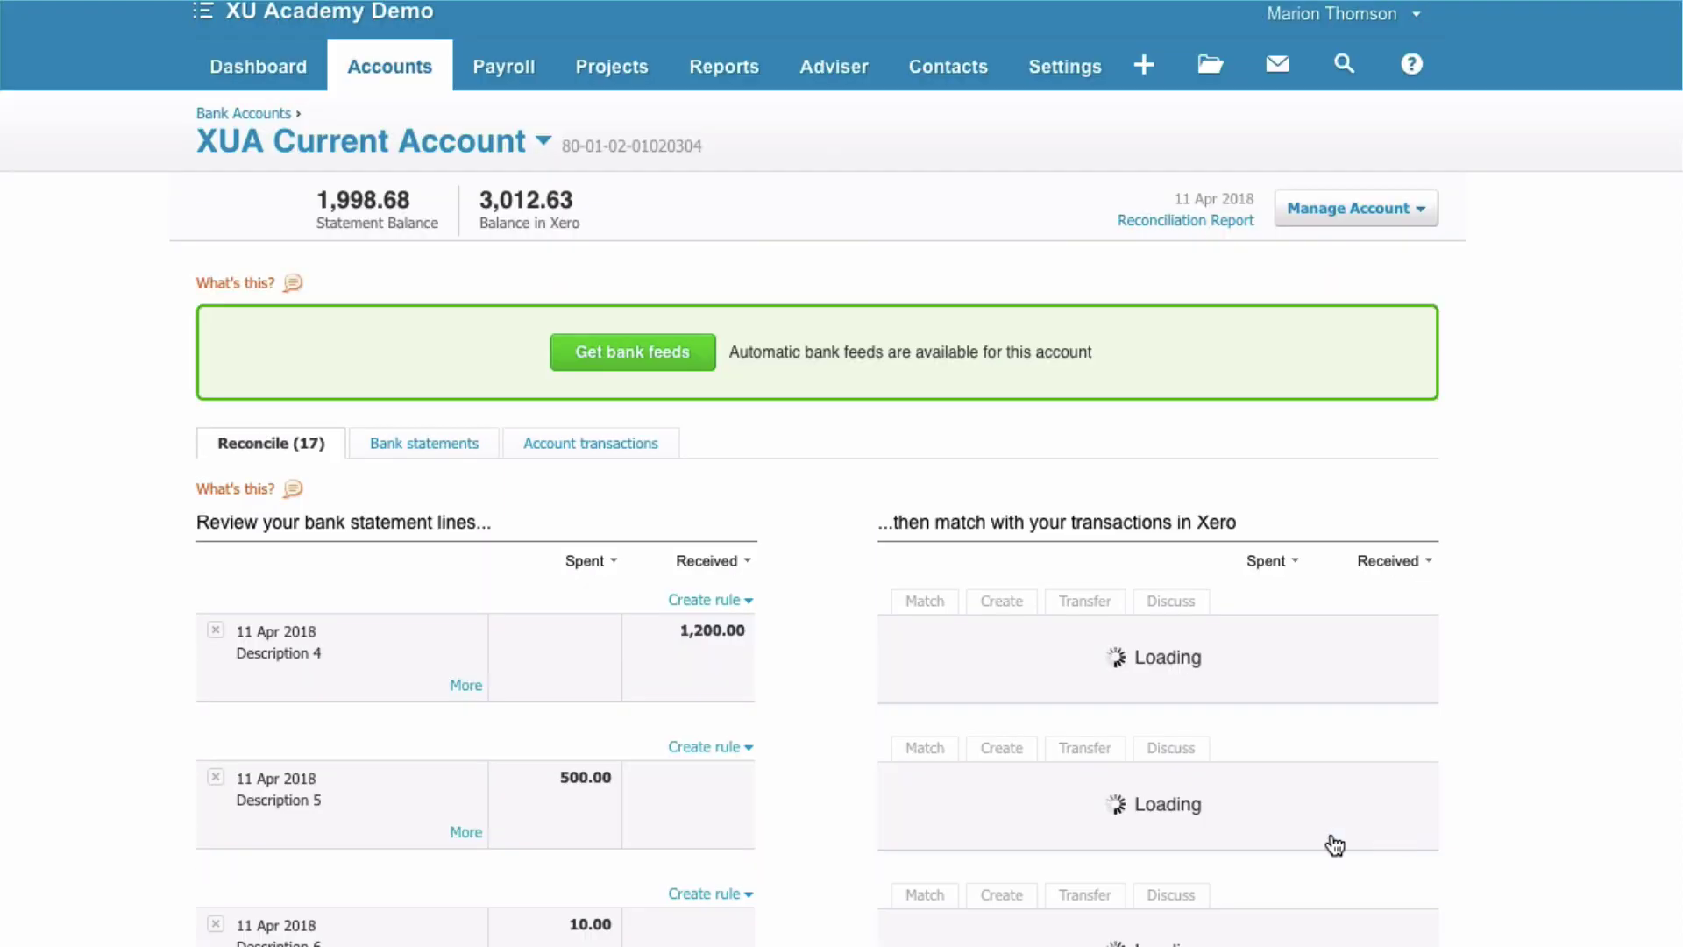
scroll(733, 779, "down", 2)
scroll(732, 766, "down", 5)
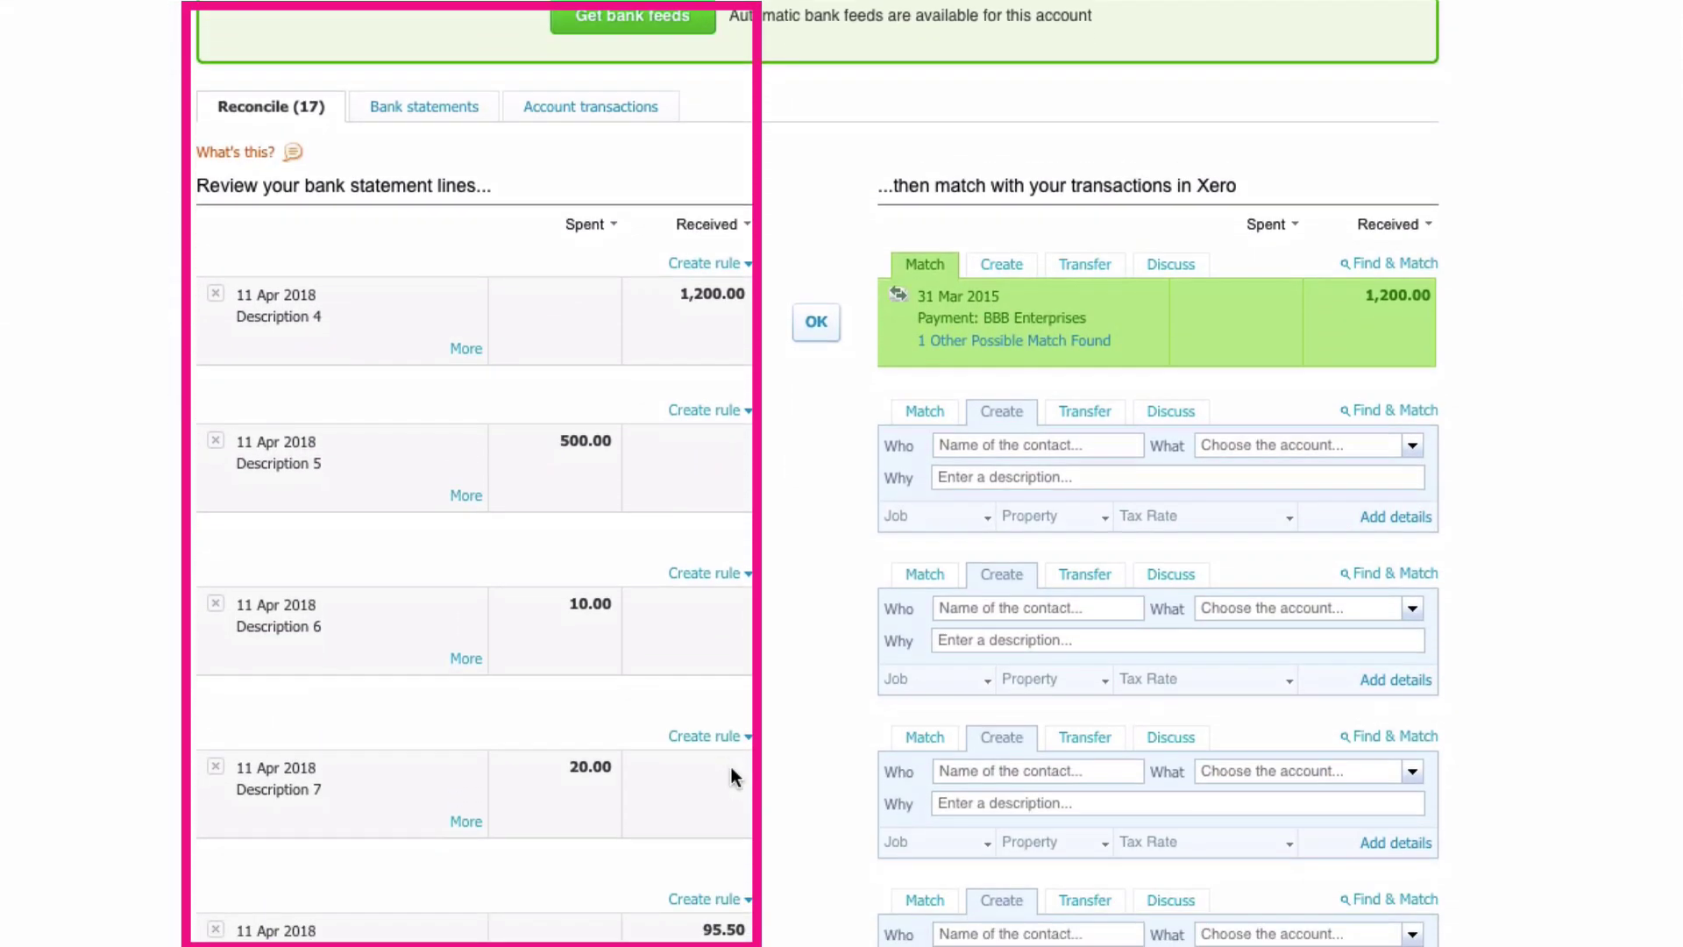
scroll(417, 412, "down", 6)
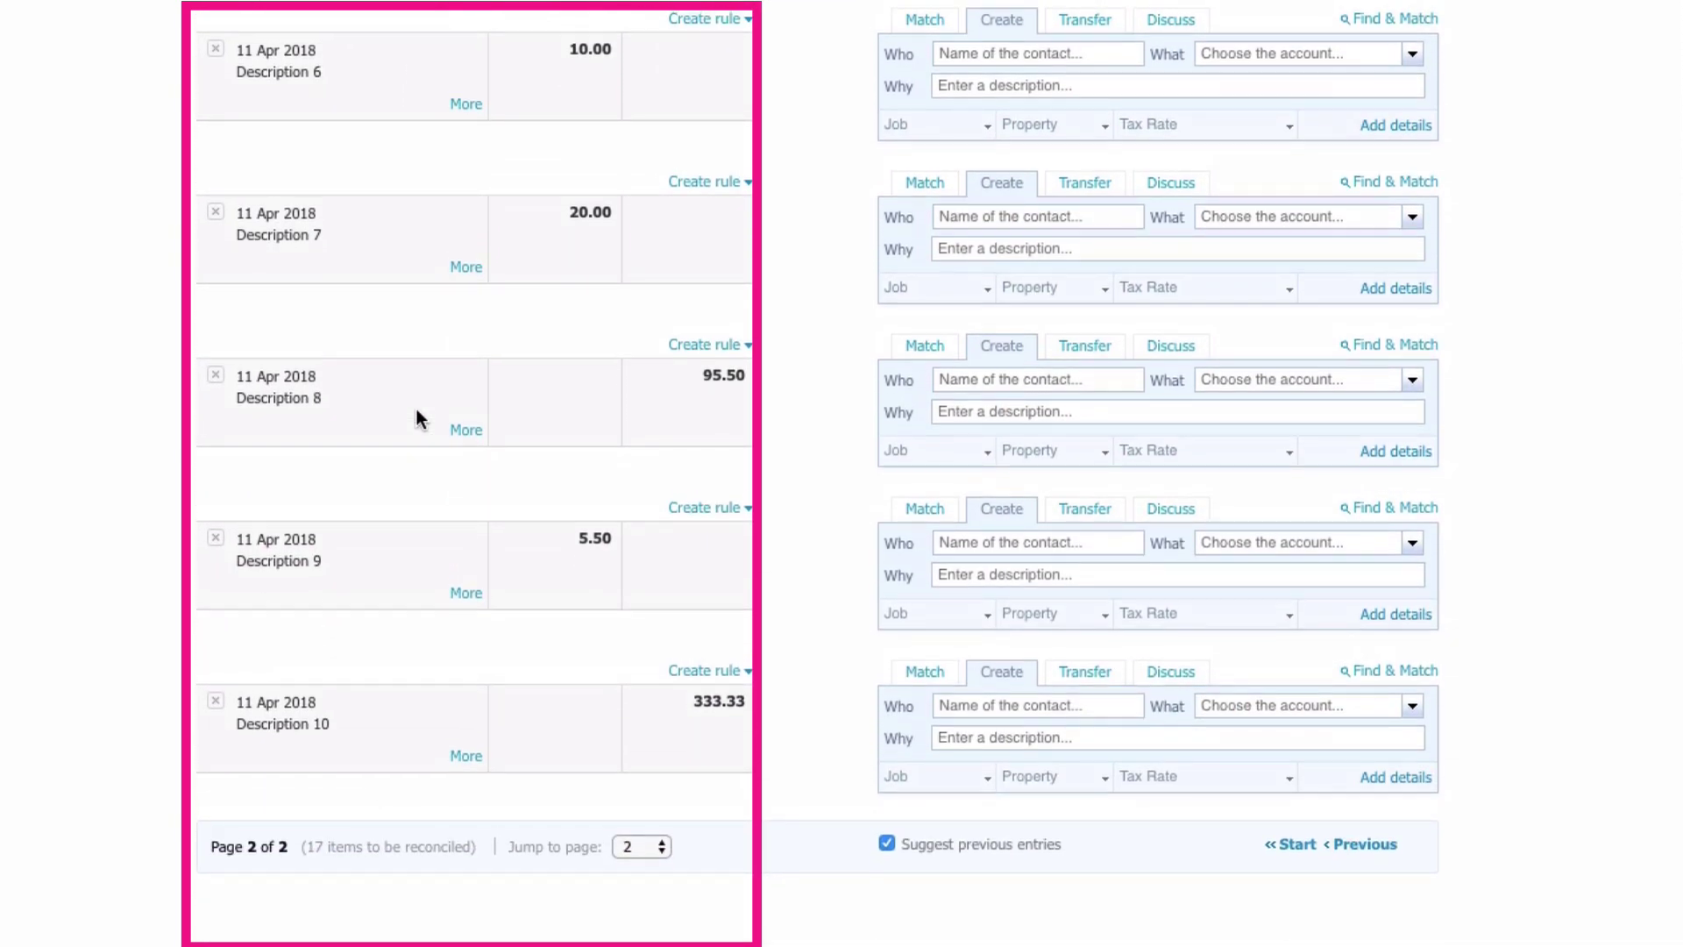
scroll(417, 412, "up", 8)
scroll(418, 408, "up", 5)
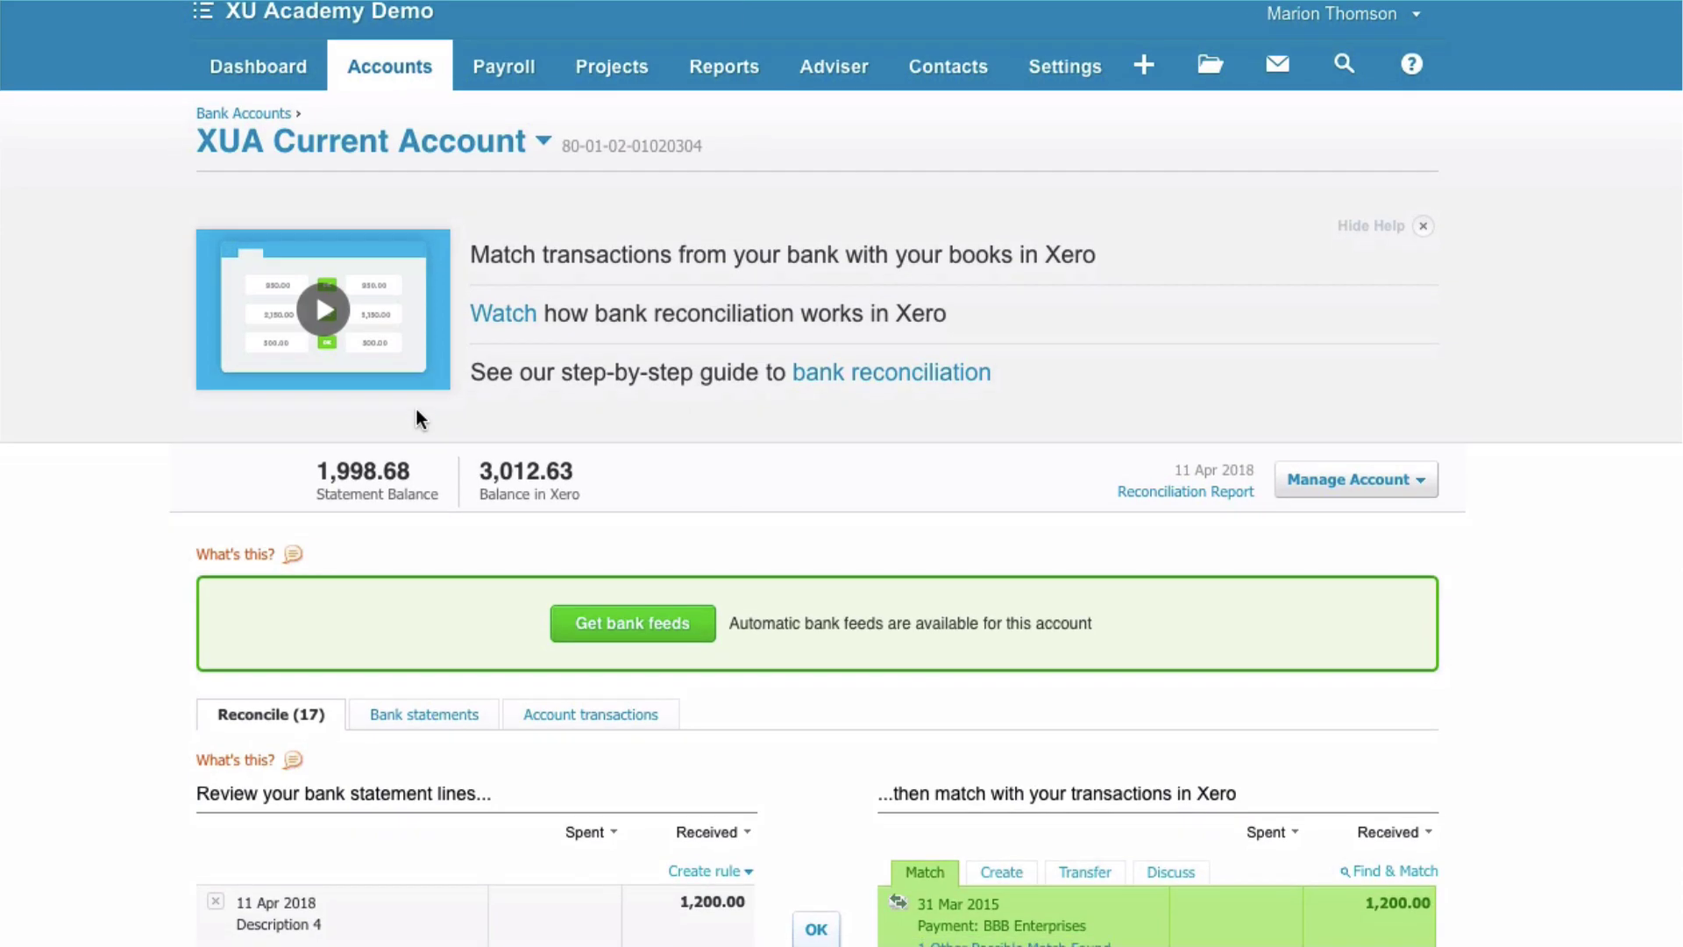